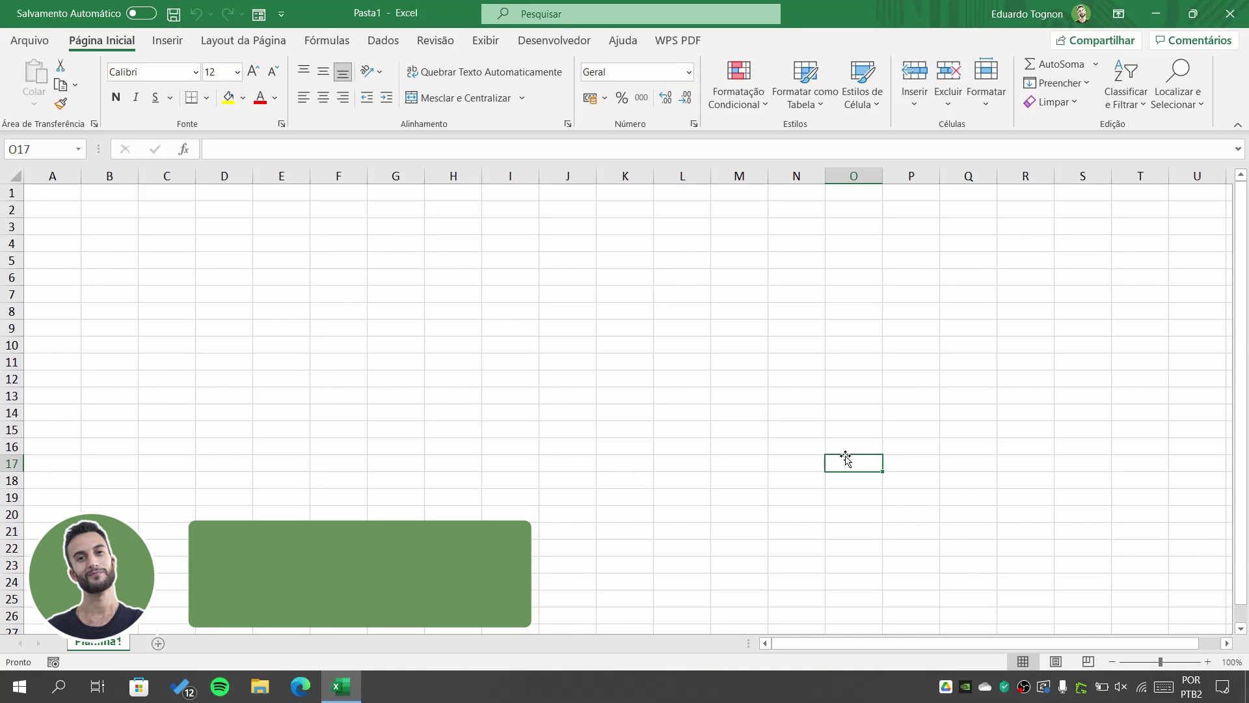
Select cells G12, H10 and G10 in the empty Planilha1 sheet
click(410, 371)
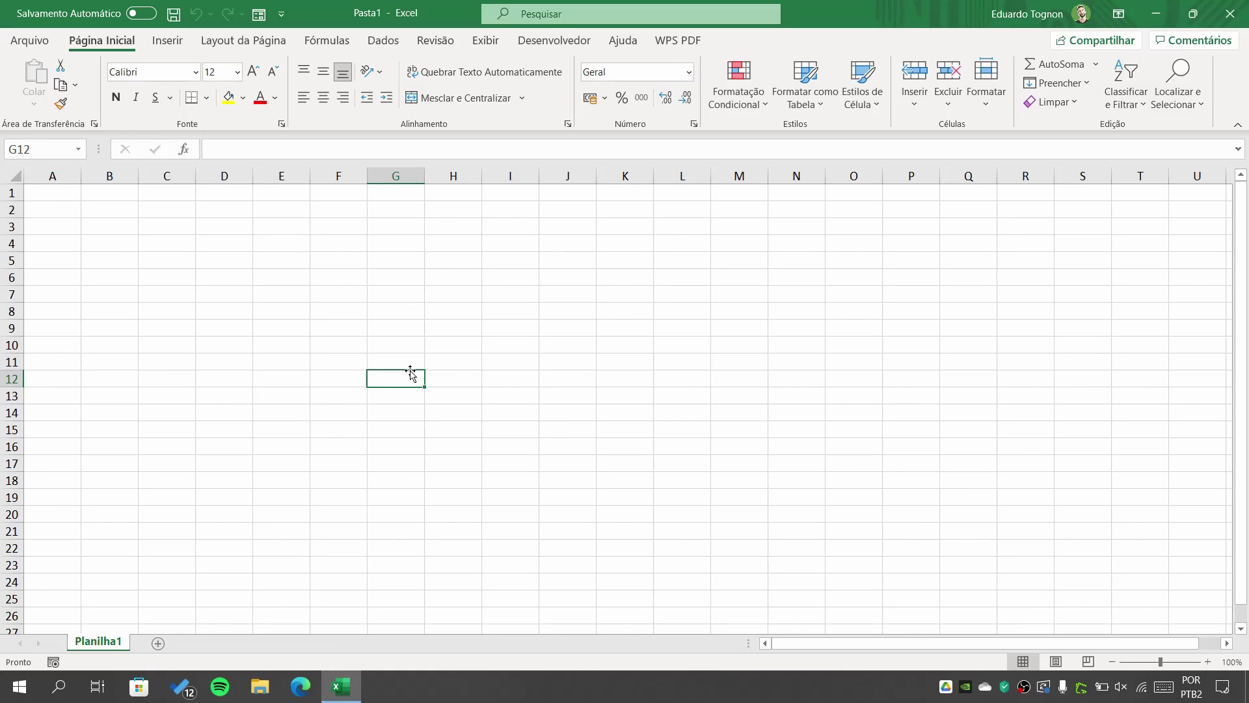
click(433, 351)
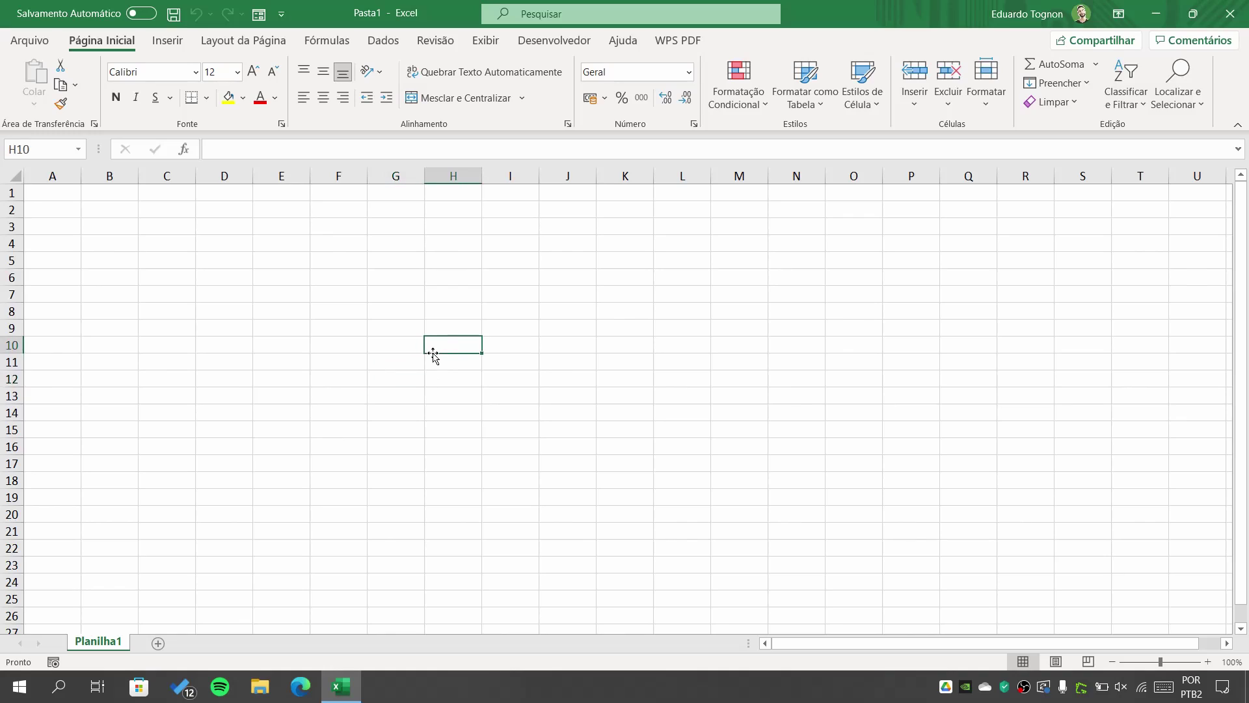
click(399, 337)
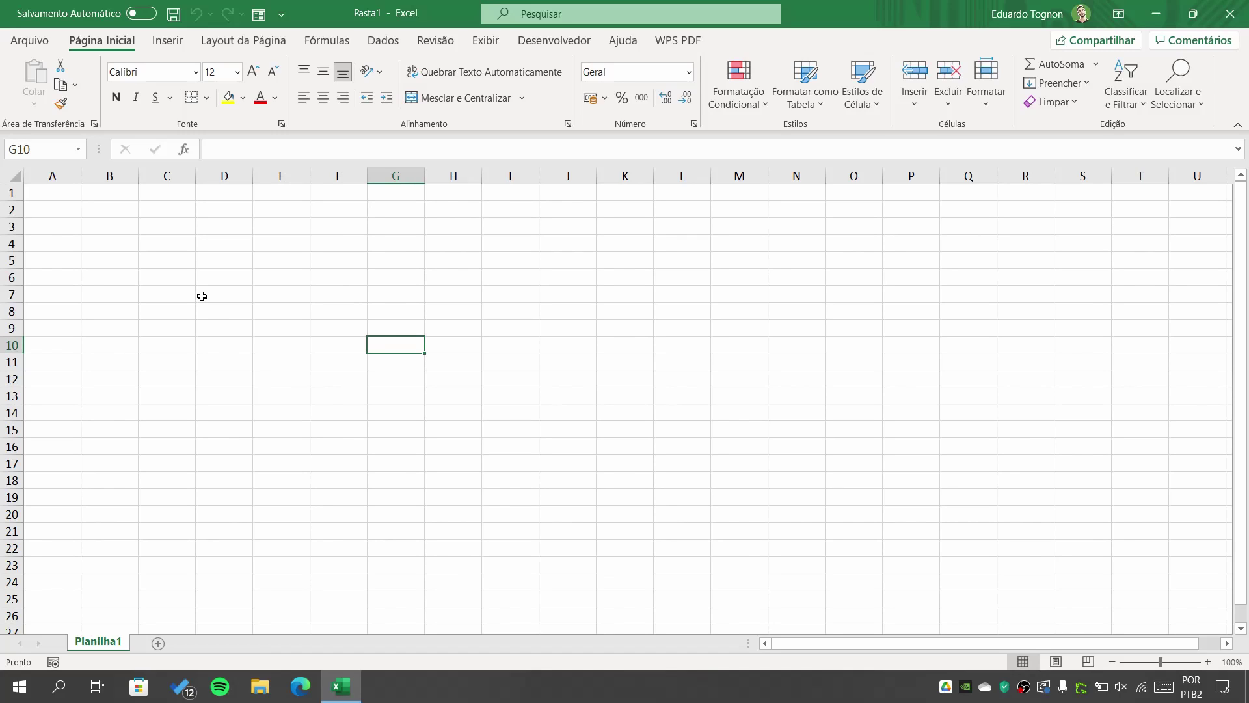
Preview printing the empty Pasta1 sheet under Imprimir, then return to the worksheet
click(30, 41)
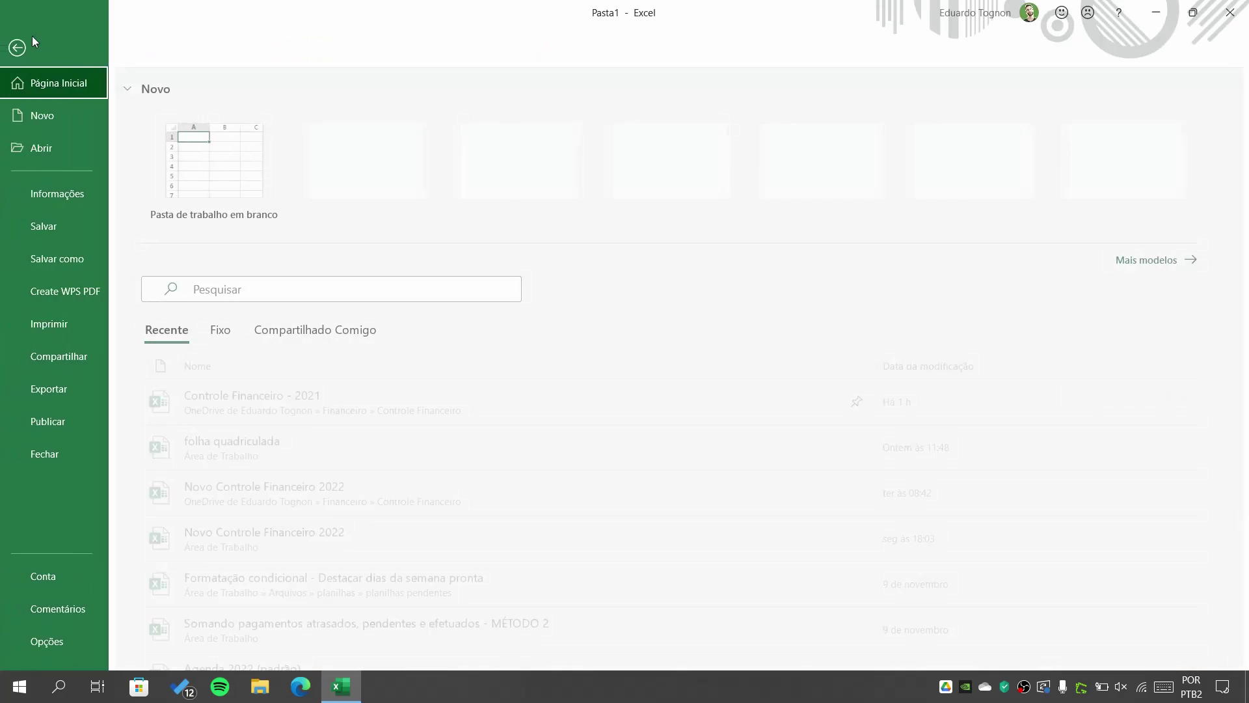
click(38, 325)
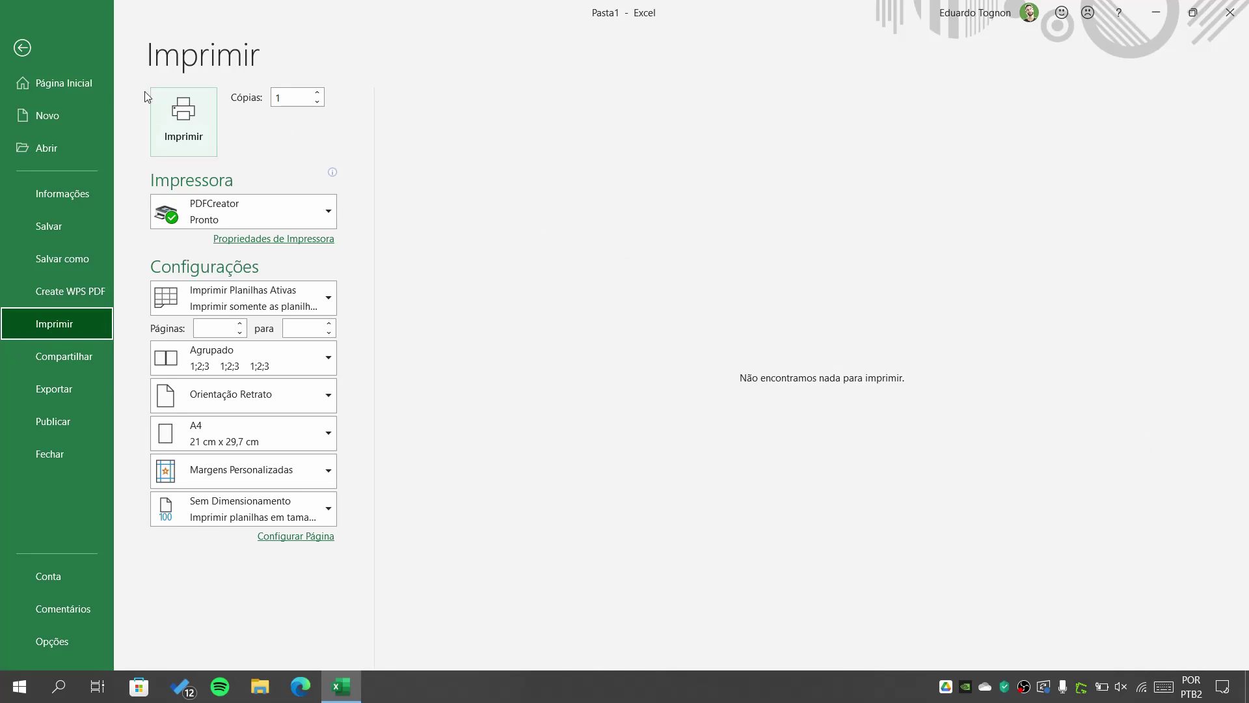
click(20, 49)
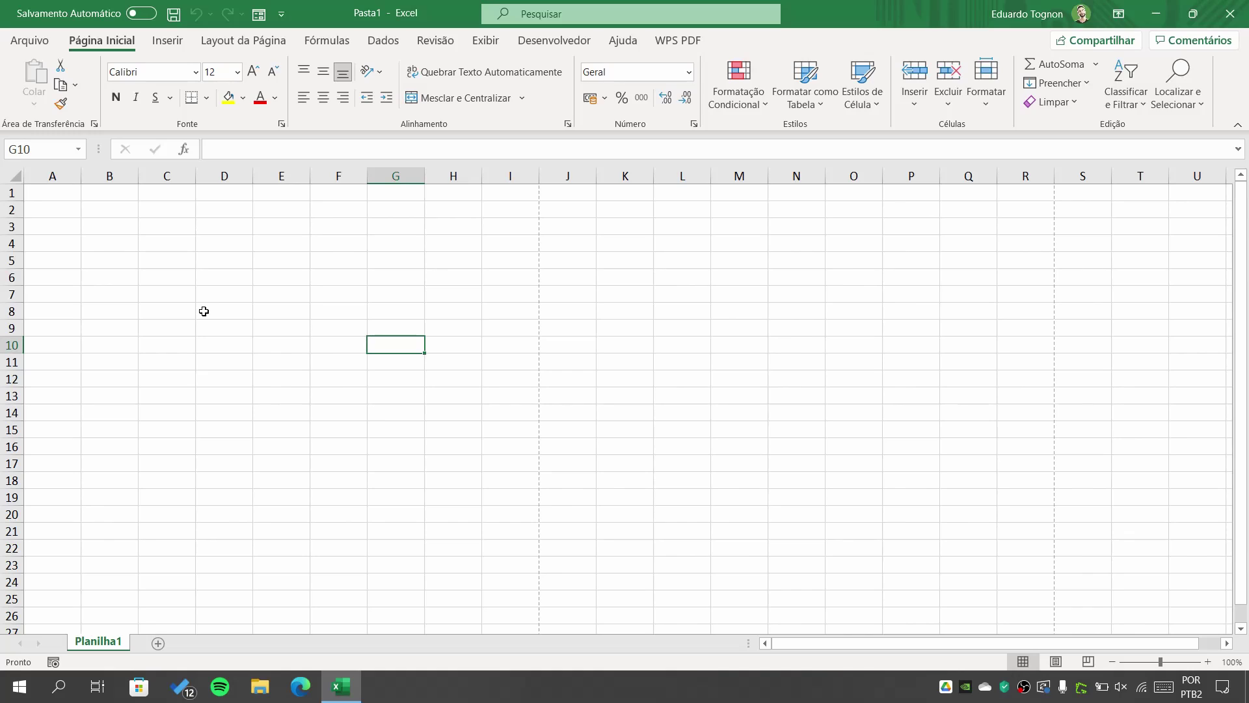
Apply Todas as Bordas to every cell of the selected sheet
click(14, 174)
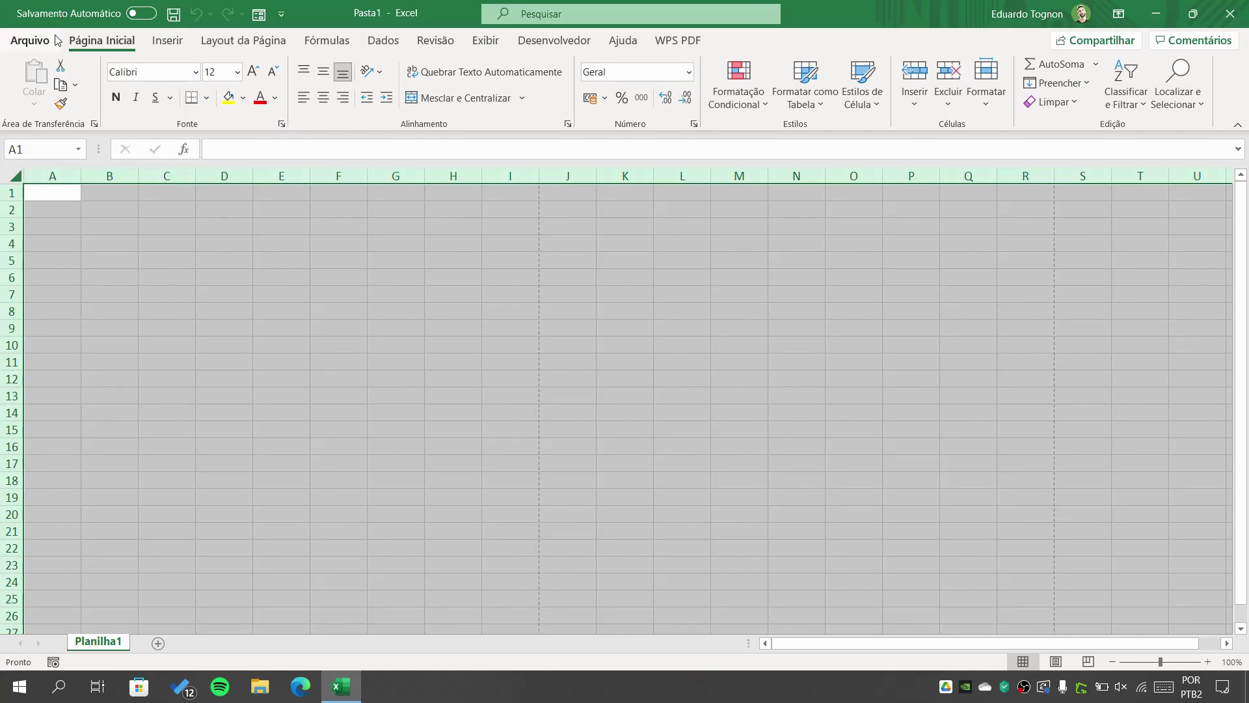
click(207, 99)
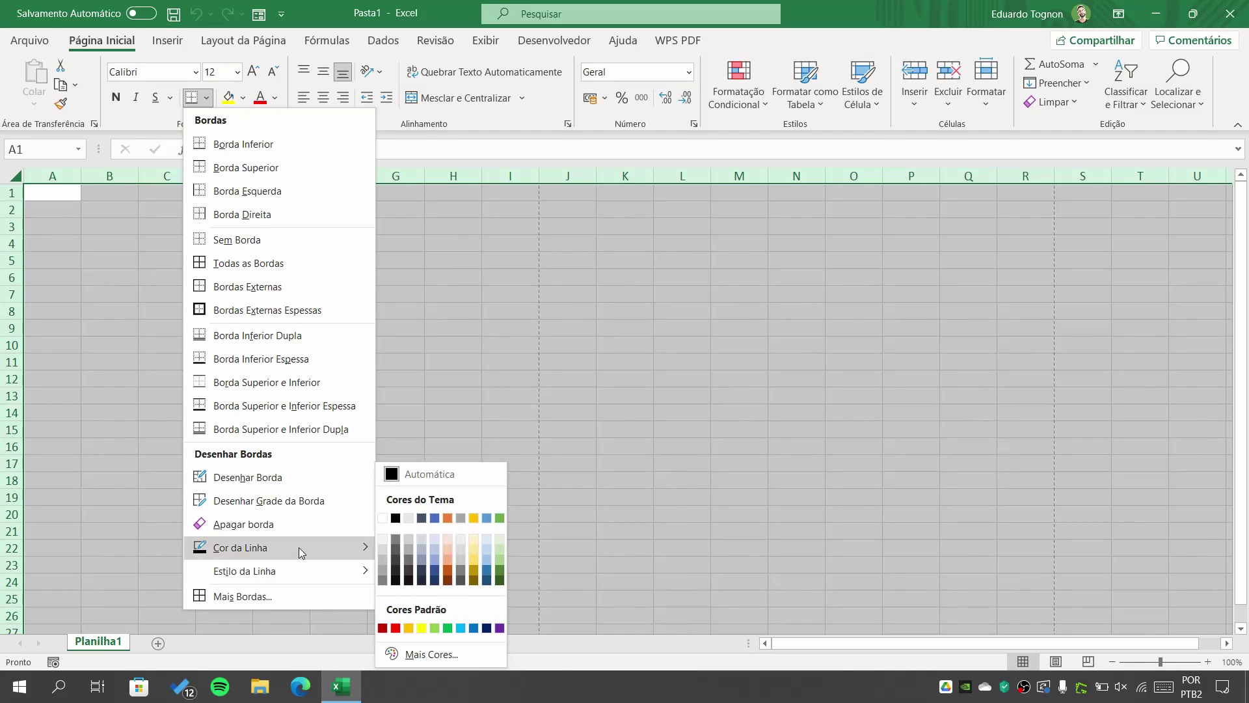
click(258, 263)
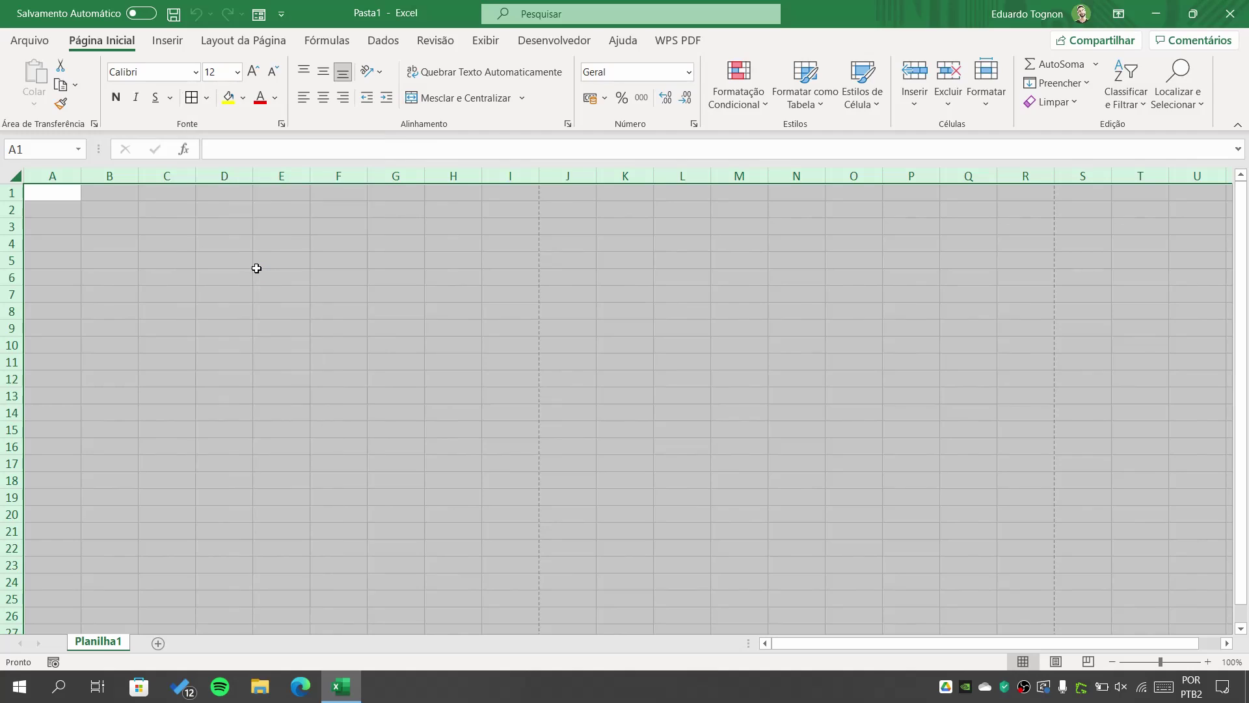
click(185, 259)
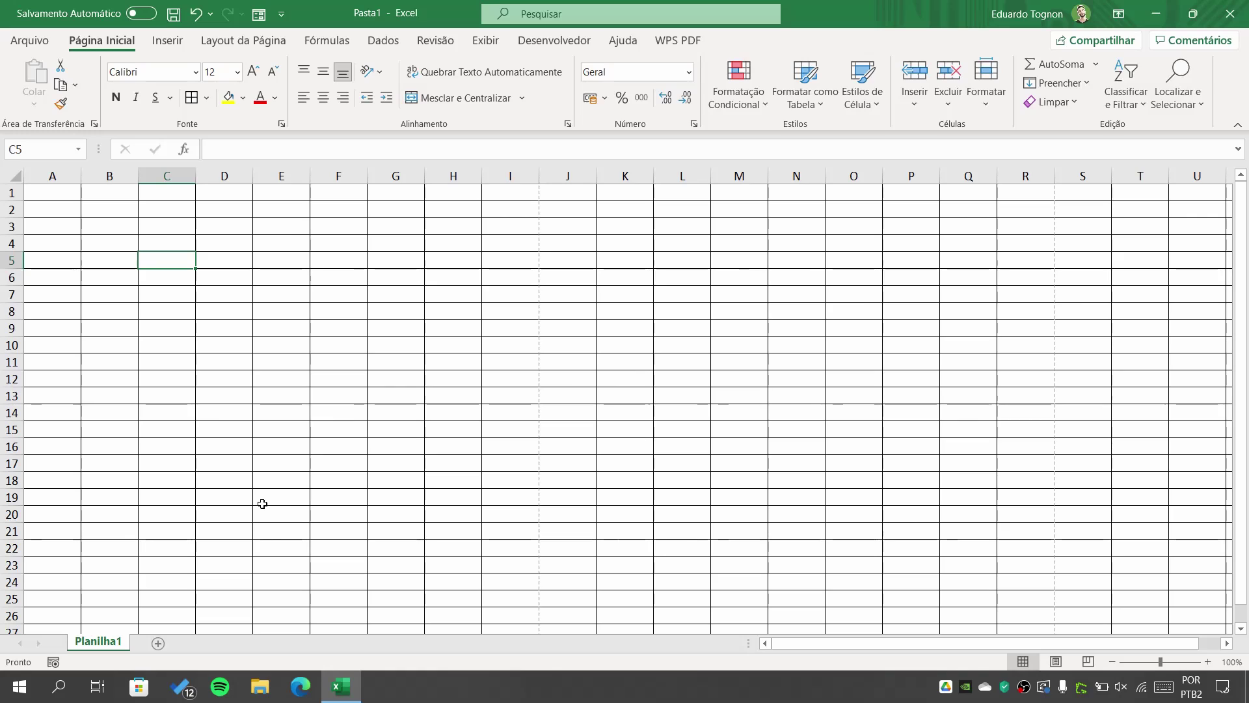
click(30, 40)
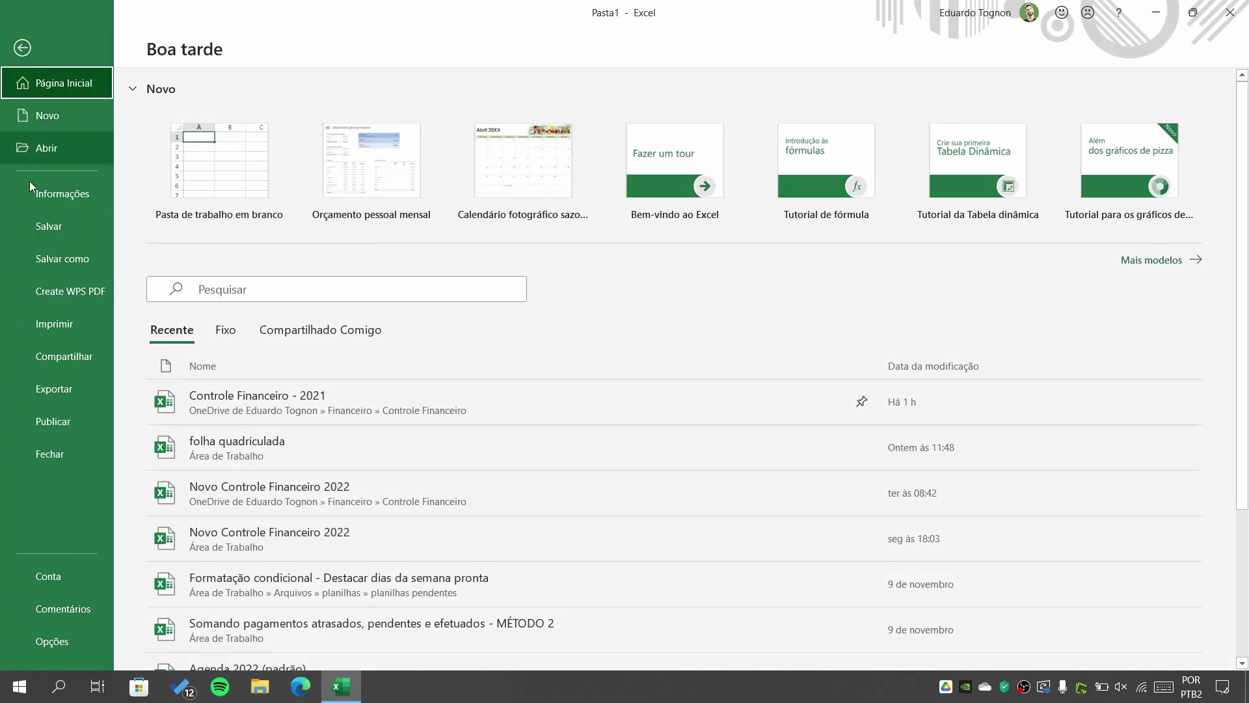
click(54, 324)
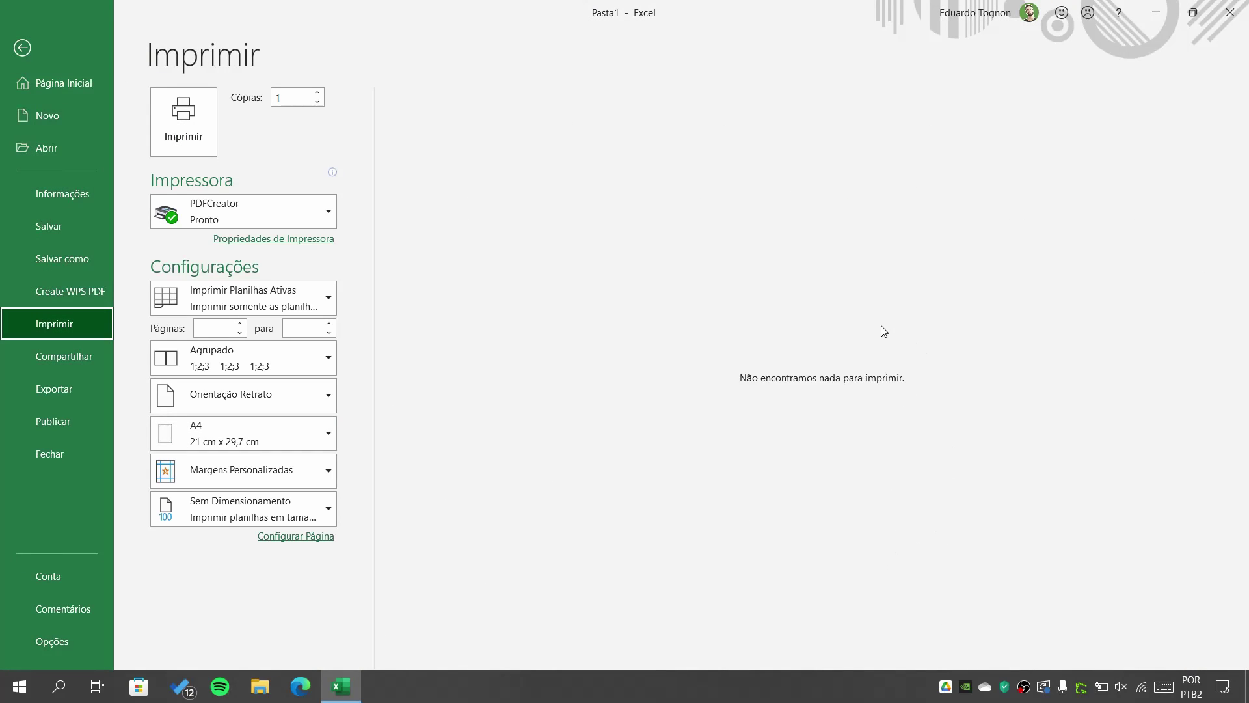
click(23, 47)
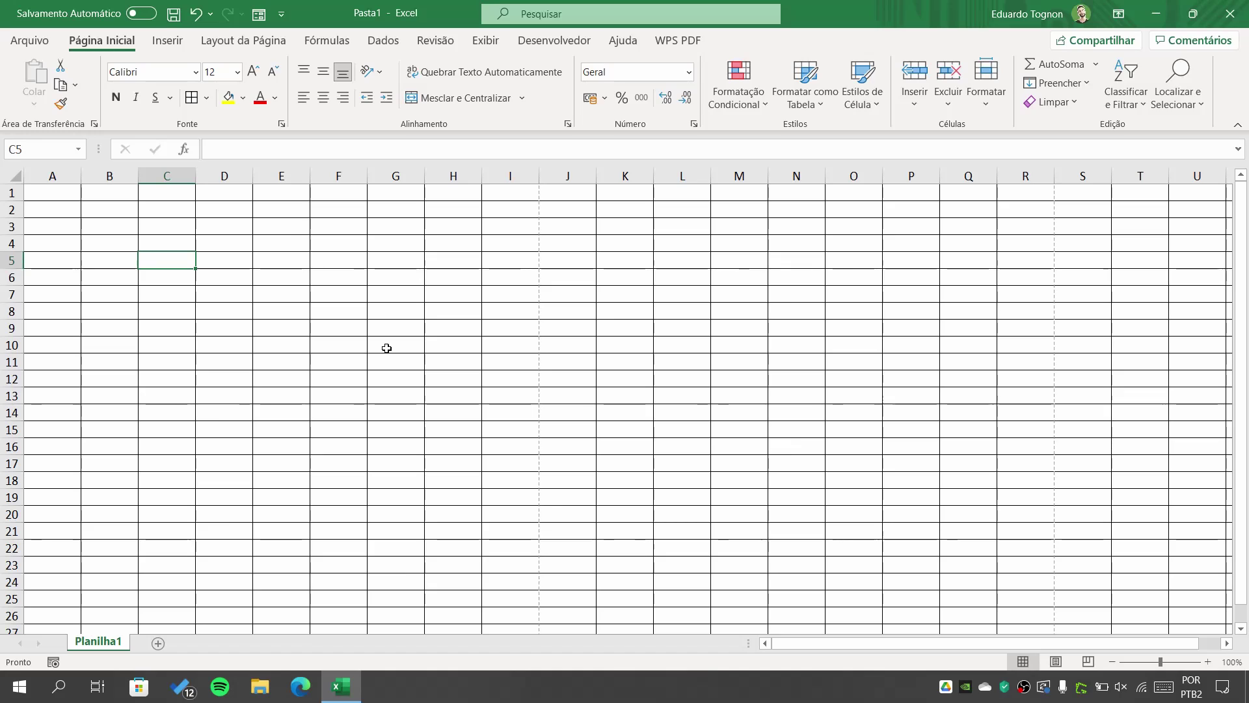
Select various columns (A–D, F) and rows (2–8, 4, 5), ending on cell G10
click(333, 174)
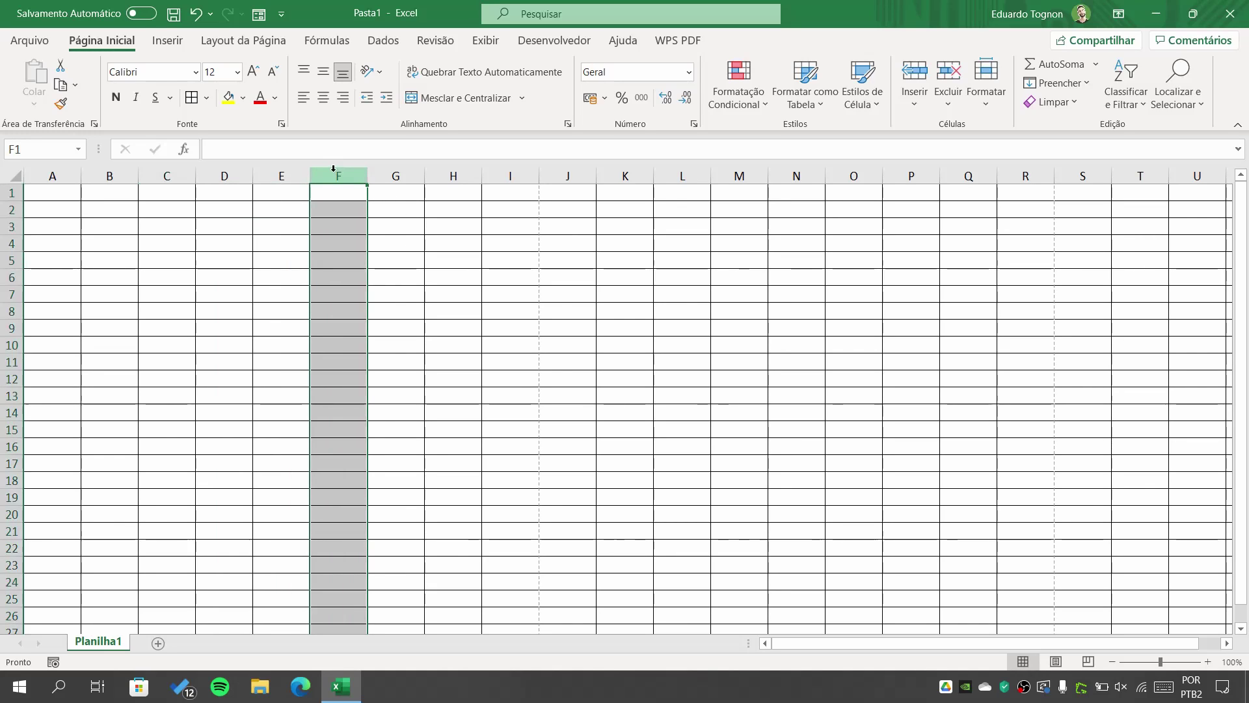
click(65, 177)
drag(65, 178, 203, 164)
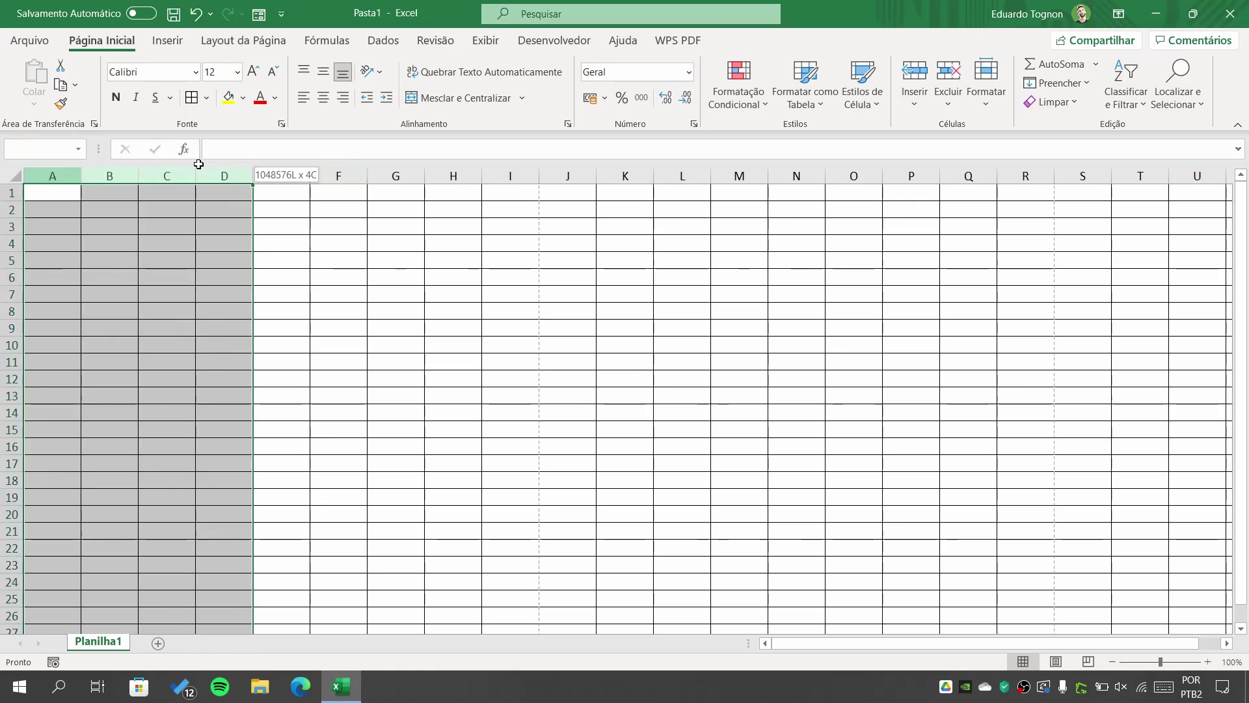
click(211, 175)
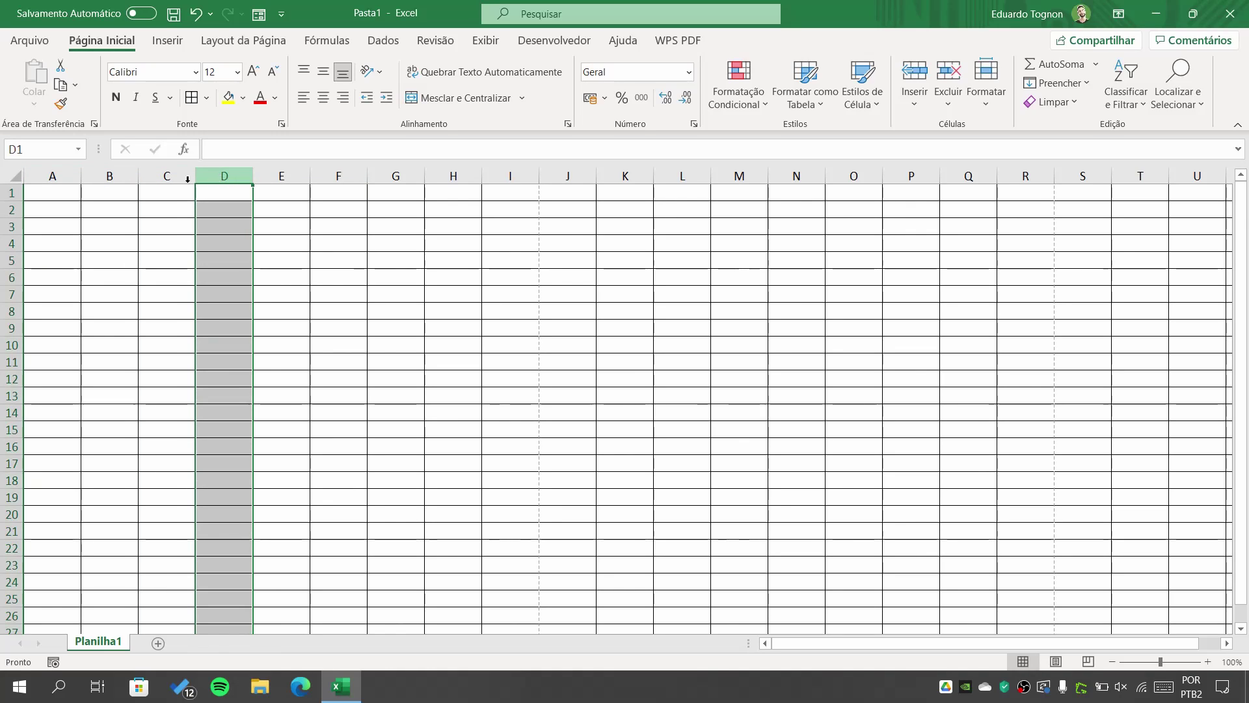
drag(9, 210, 8, 311)
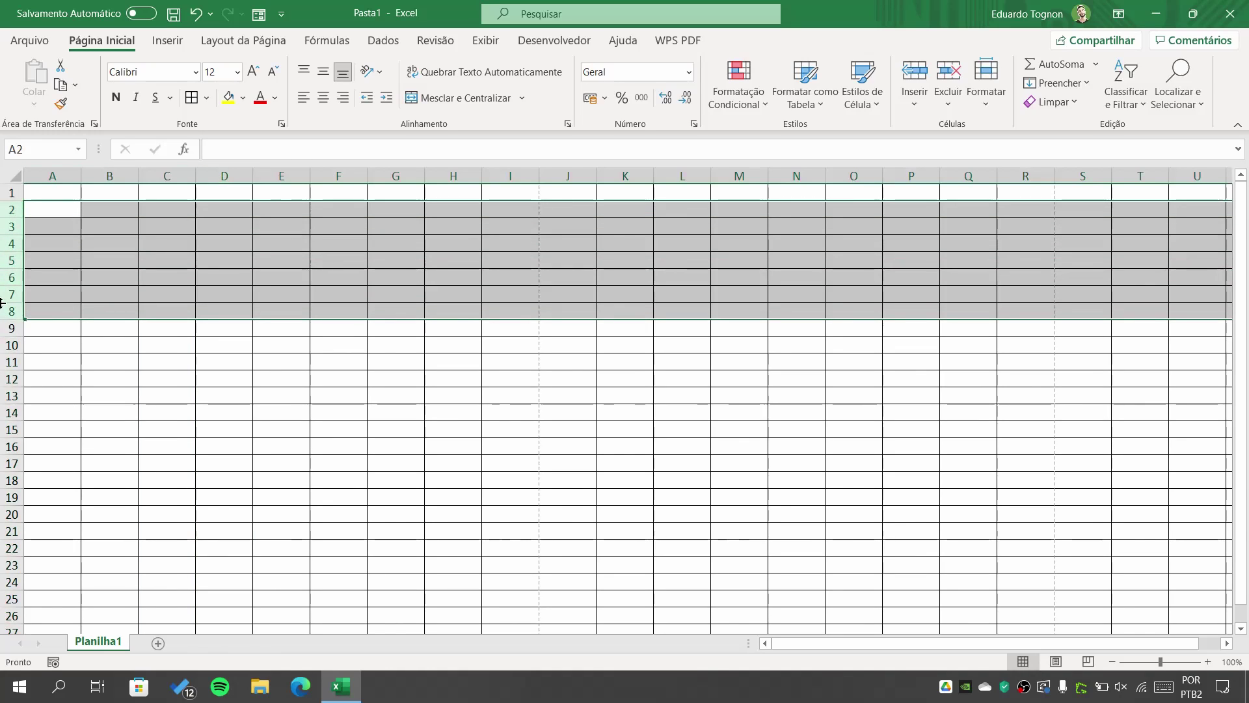
click(186, 172)
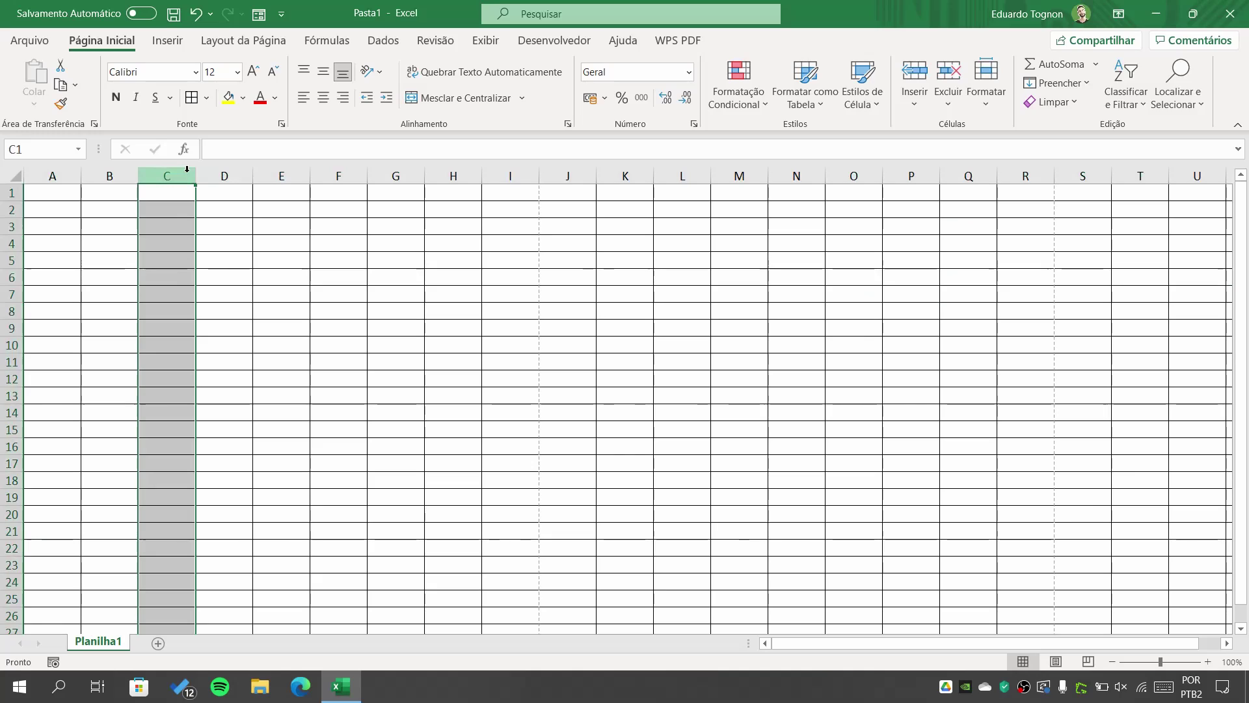
click(8, 260)
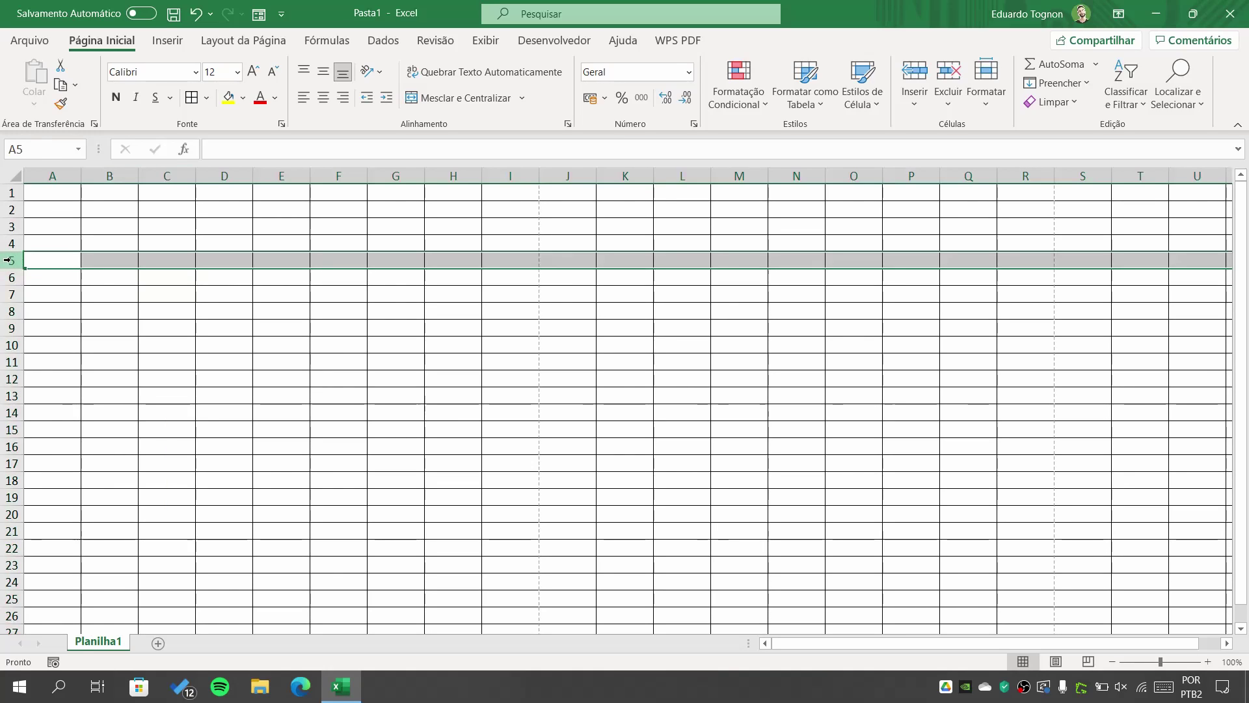
click(111, 173)
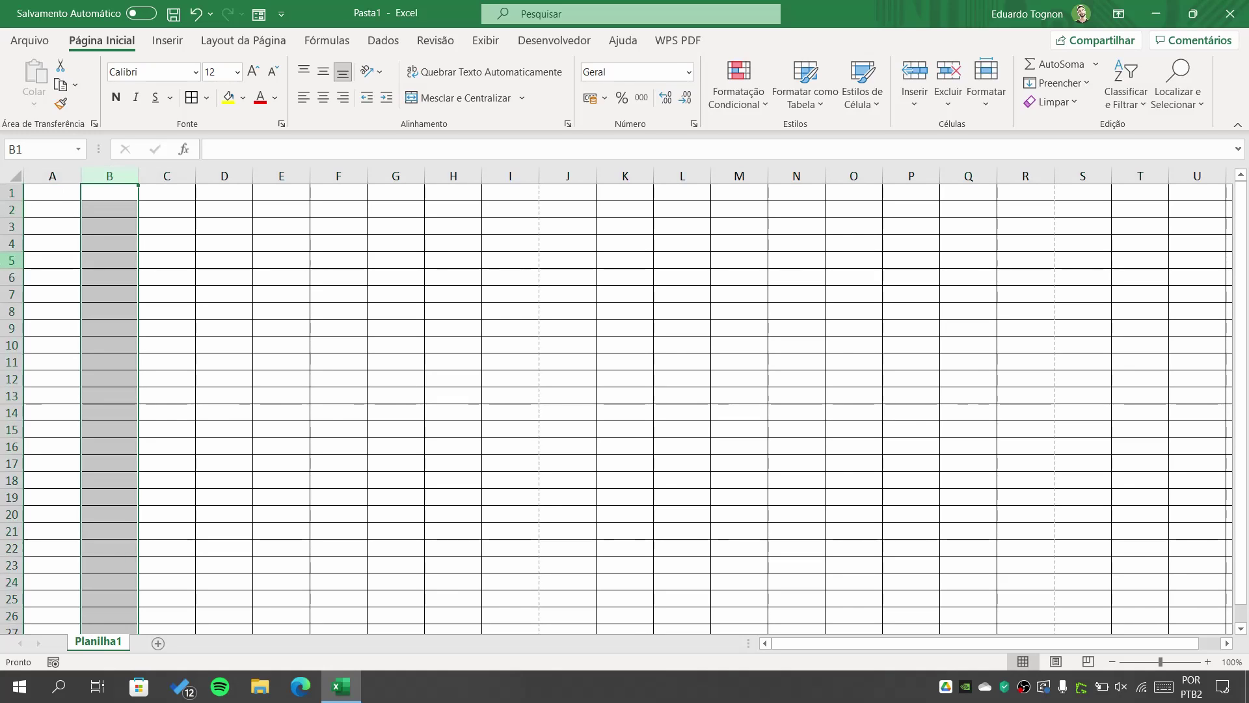
click(8, 243)
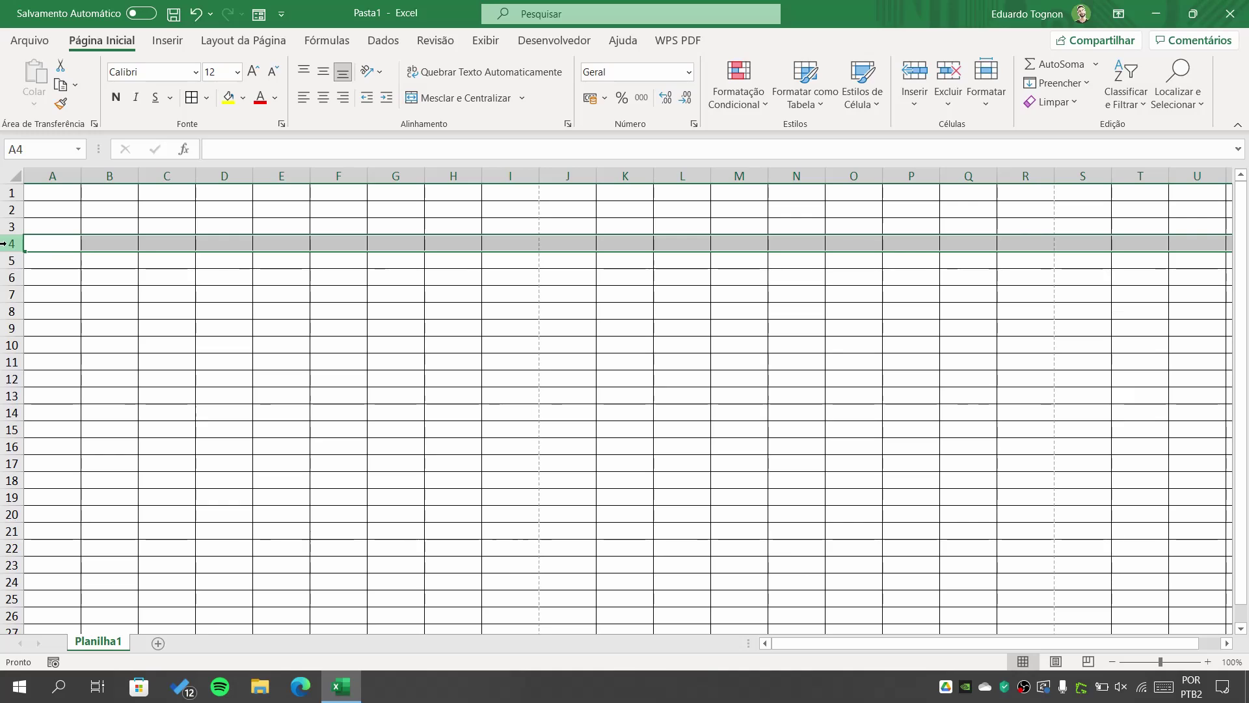
click(390, 351)
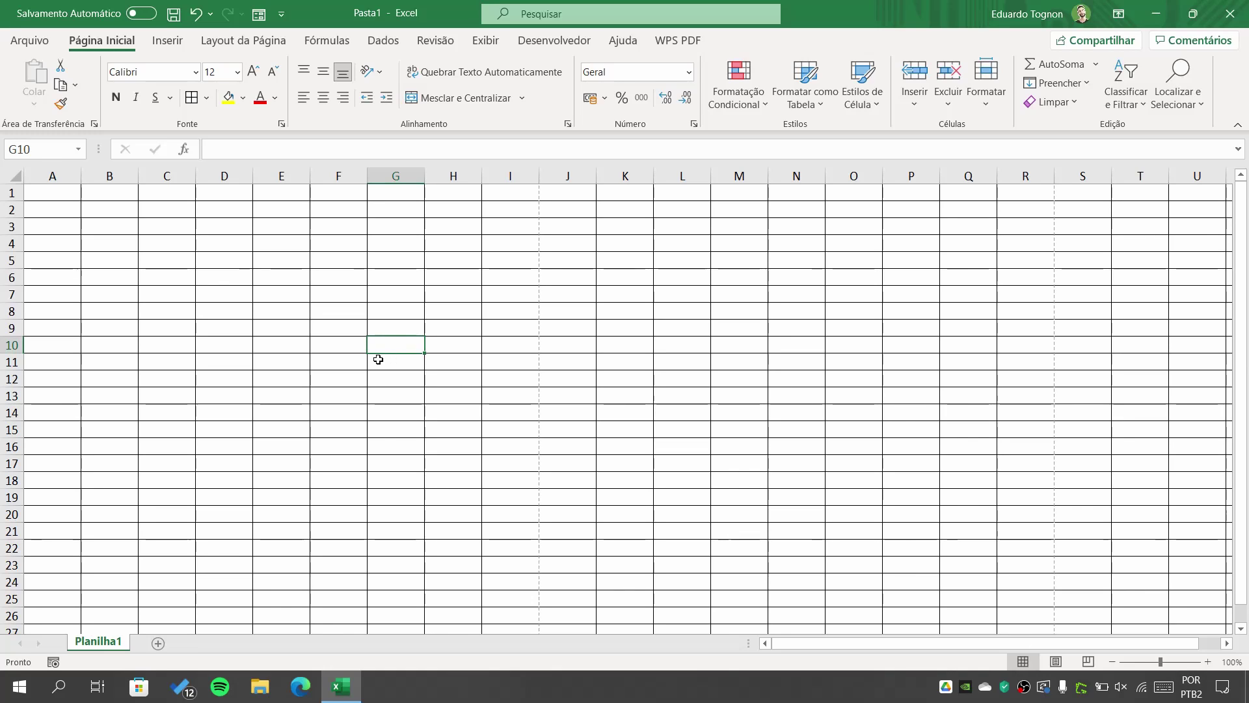
Open Excel Options from the file area and scroll the Advanced settings to the ruler units option
click(33, 42)
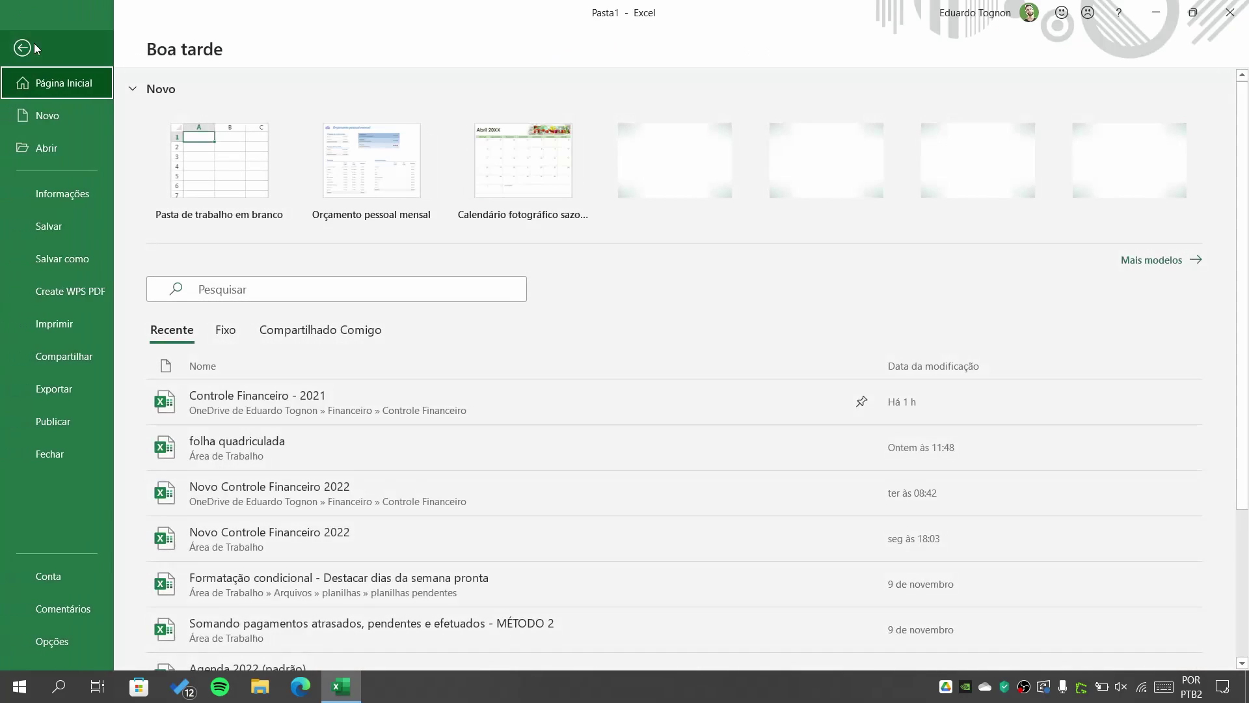
click(67, 651)
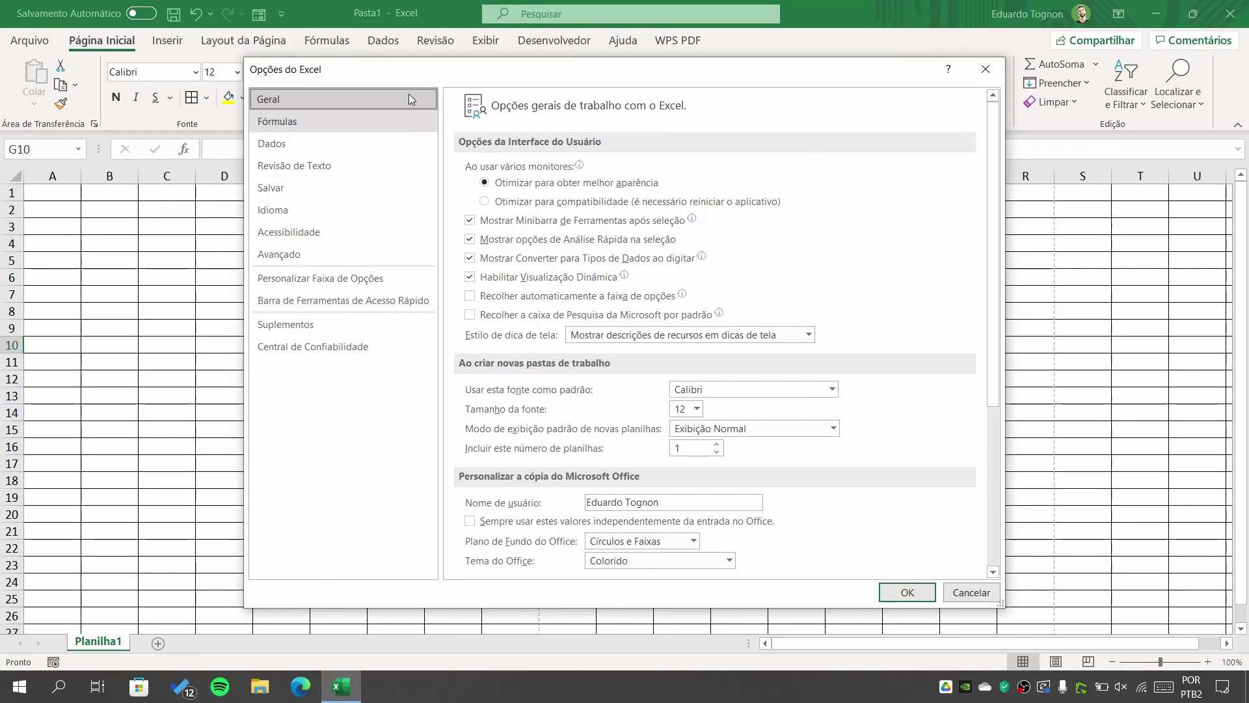
click(319, 255)
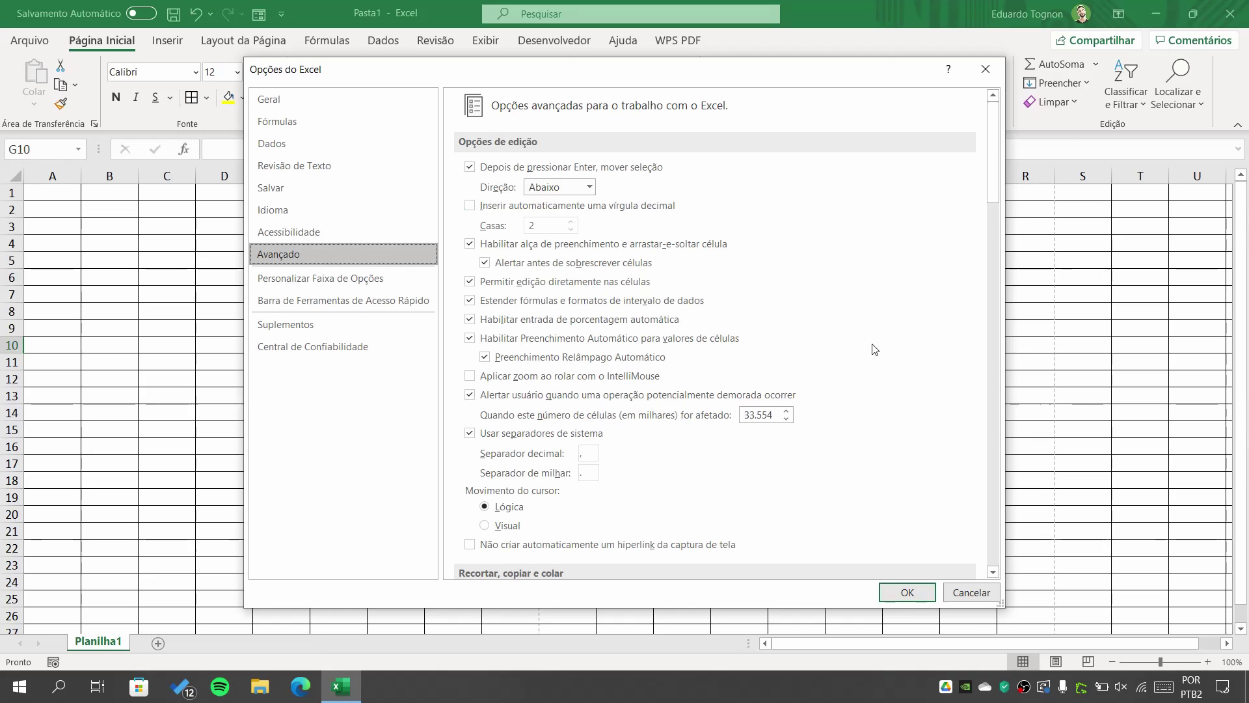
scroll(874, 349, down, 3)
scroll(875, 350, down, 2)
scroll(874, 349, down, 3)
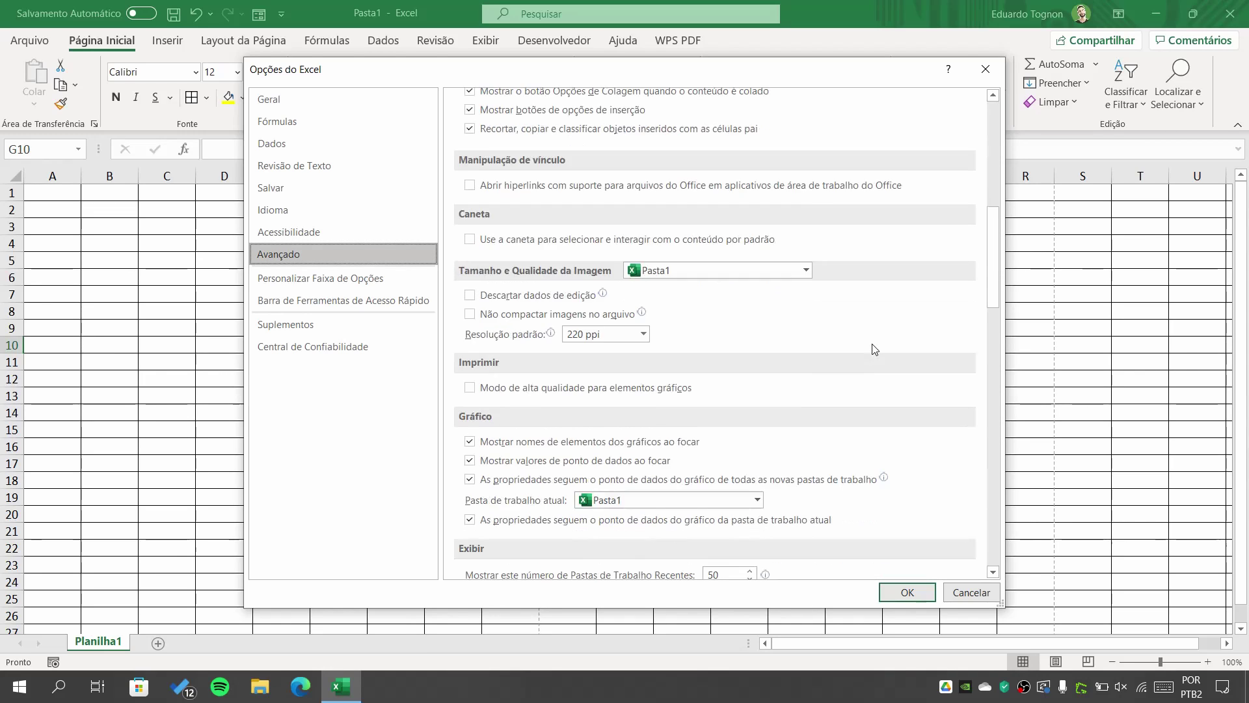
scroll(874, 349, down, 3)
scroll(872, 348, down, 4)
scroll(872, 348, down, 2)
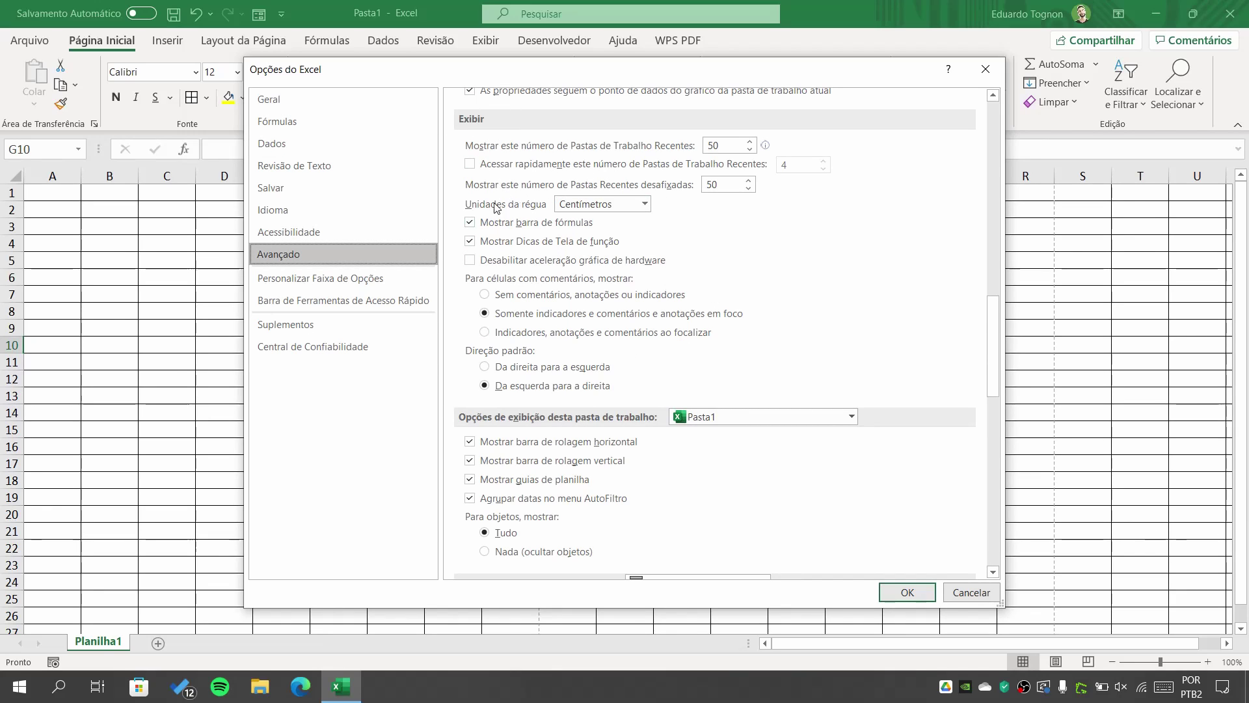
Keep the ruler units on Centímetros and confirm the Options with OK
click(644, 204)
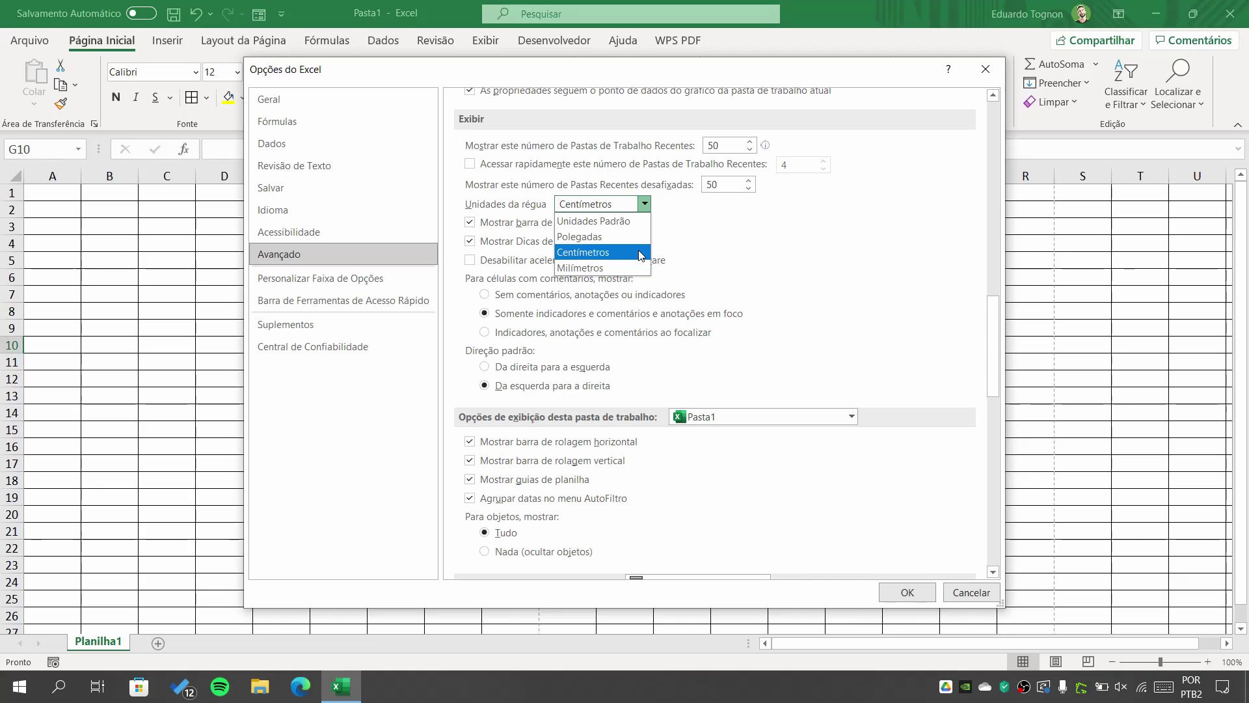
click(604, 254)
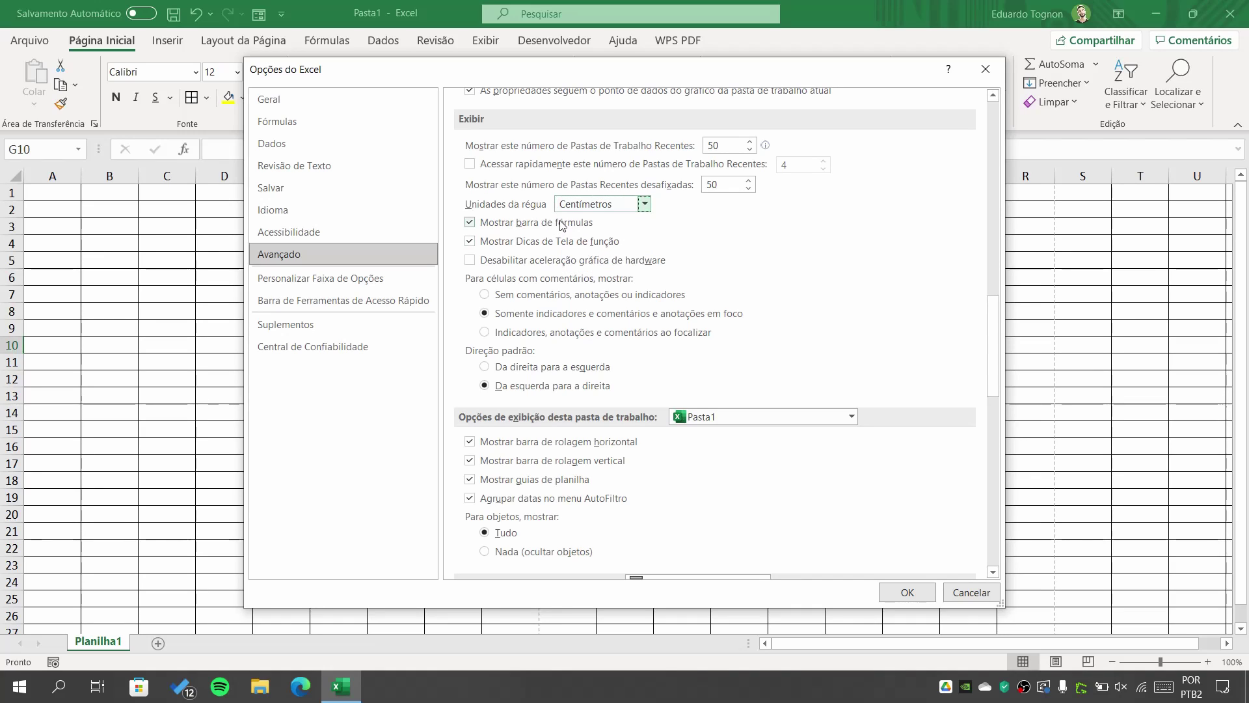
click(601, 206)
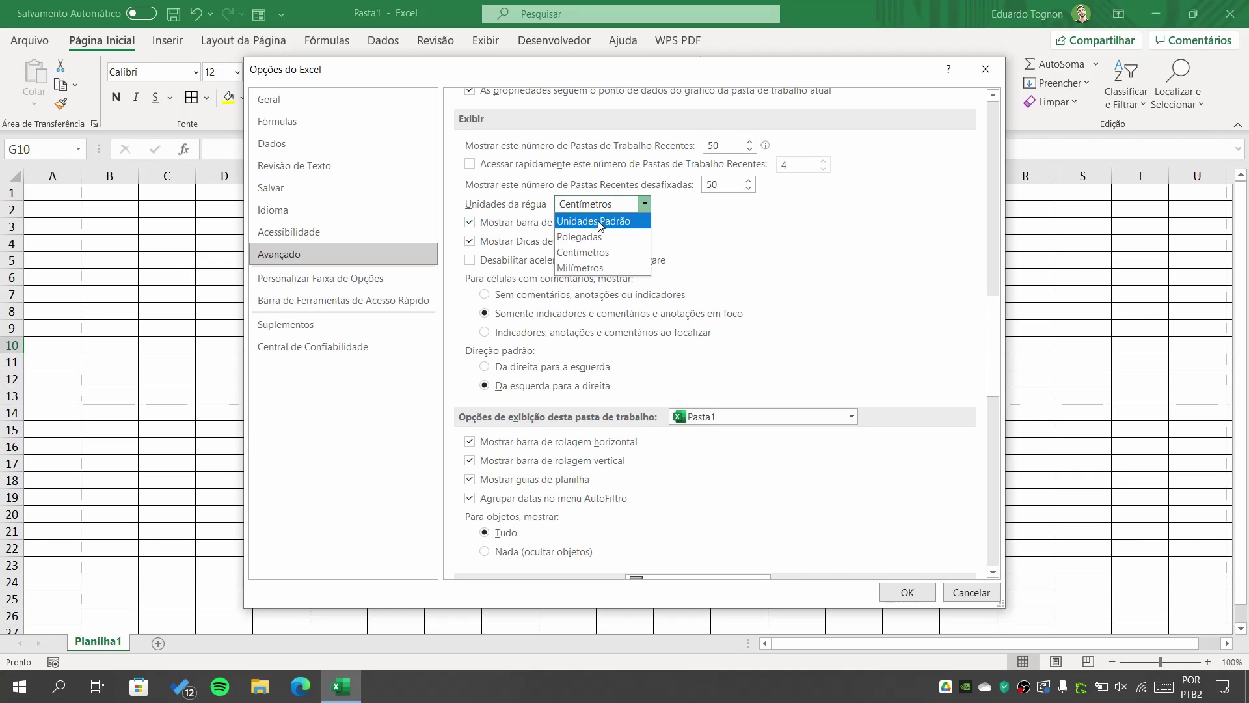
click(583, 252)
click(599, 204)
click(589, 253)
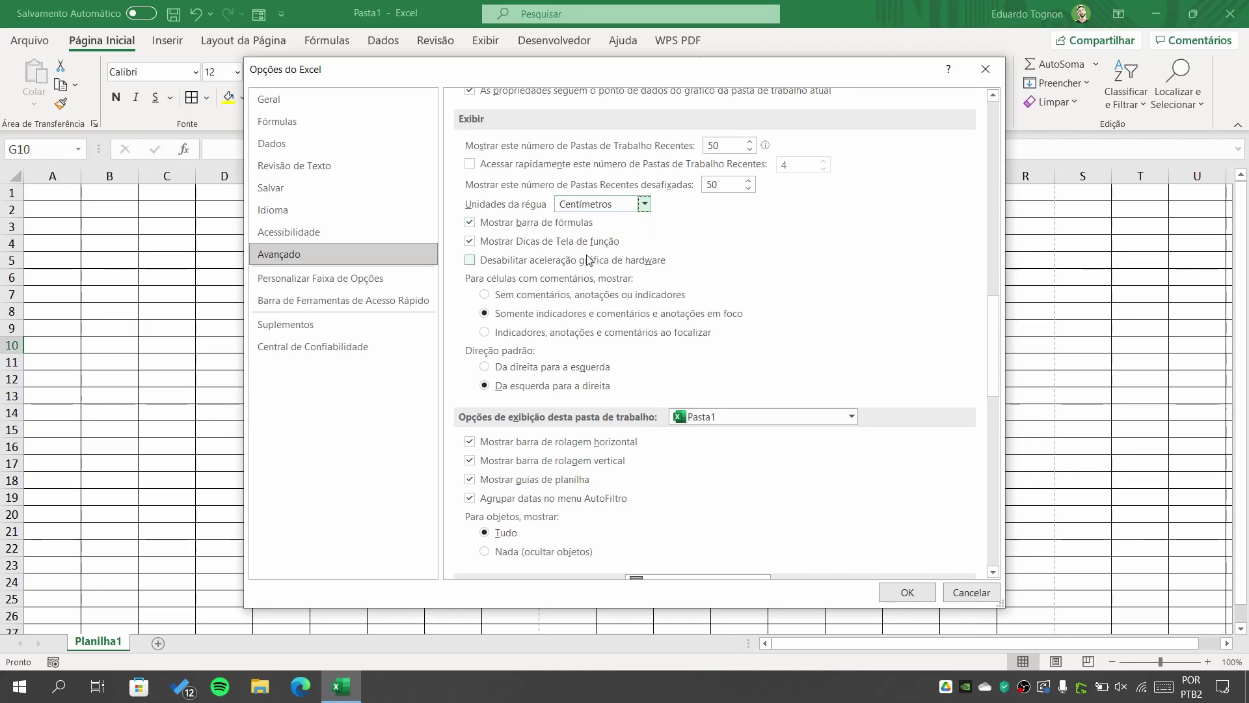
click(907, 590)
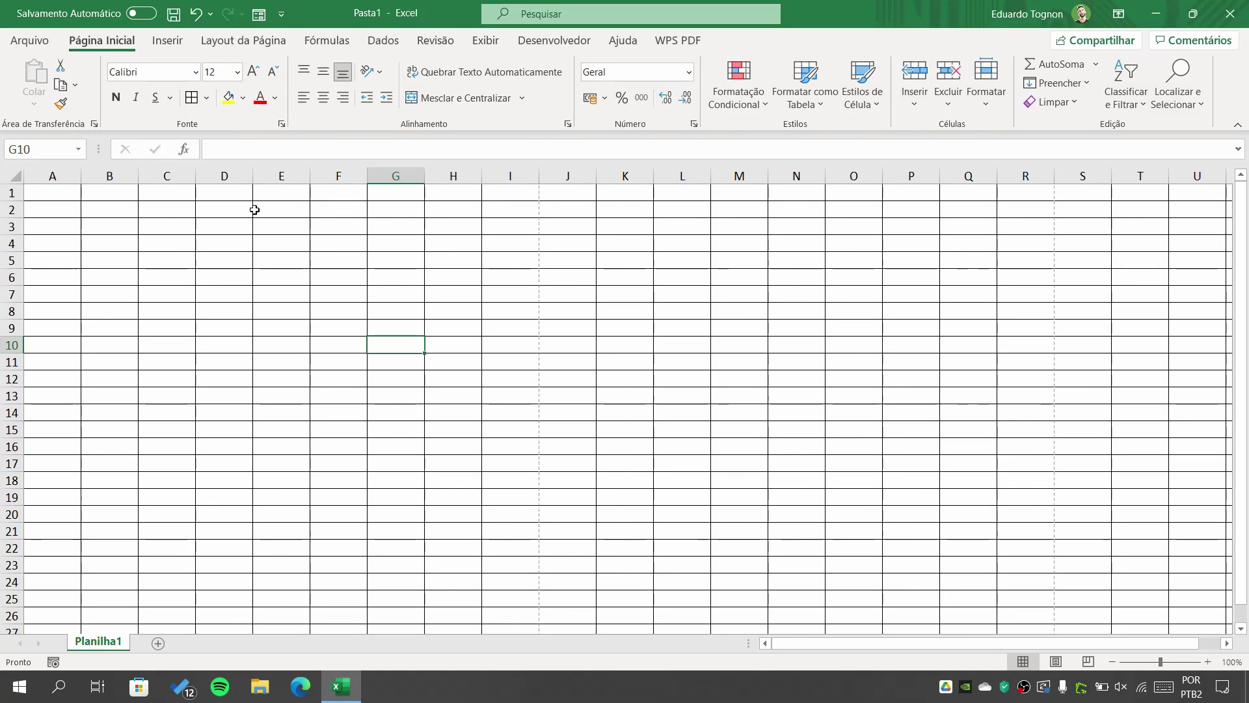
Check column D's width of 8,1 and cancel without changing it
right_click(228, 177)
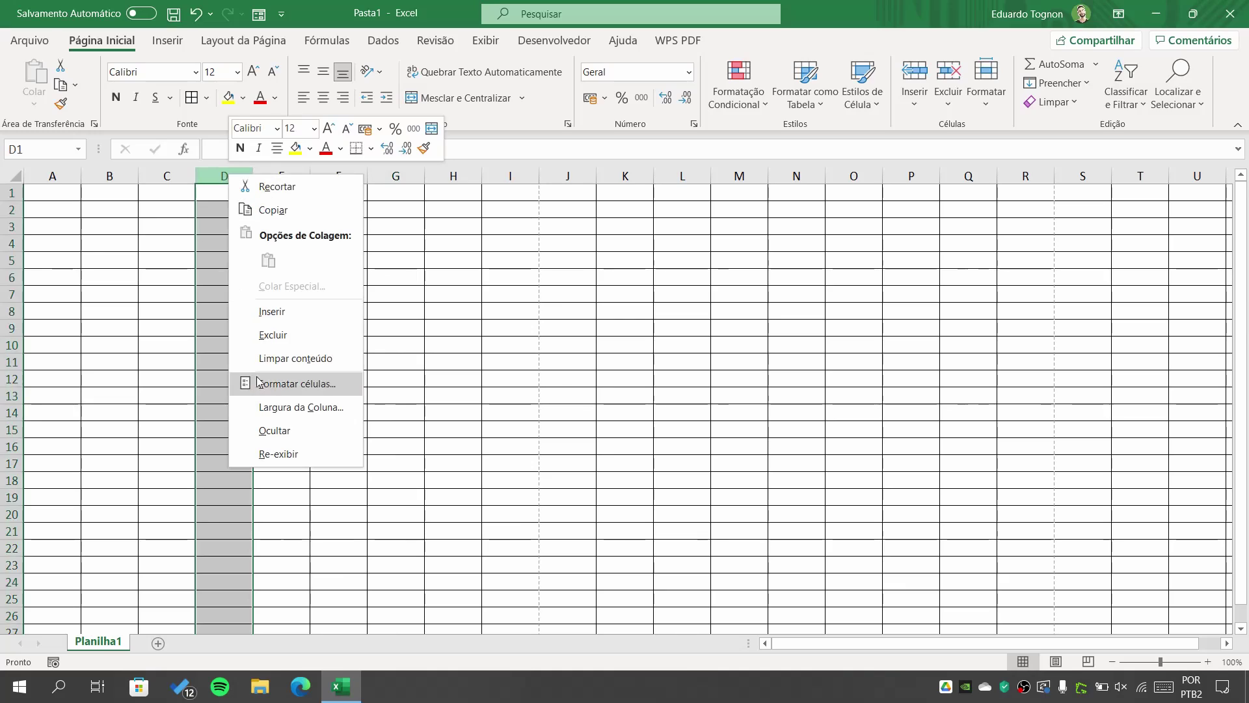
click(331, 410)
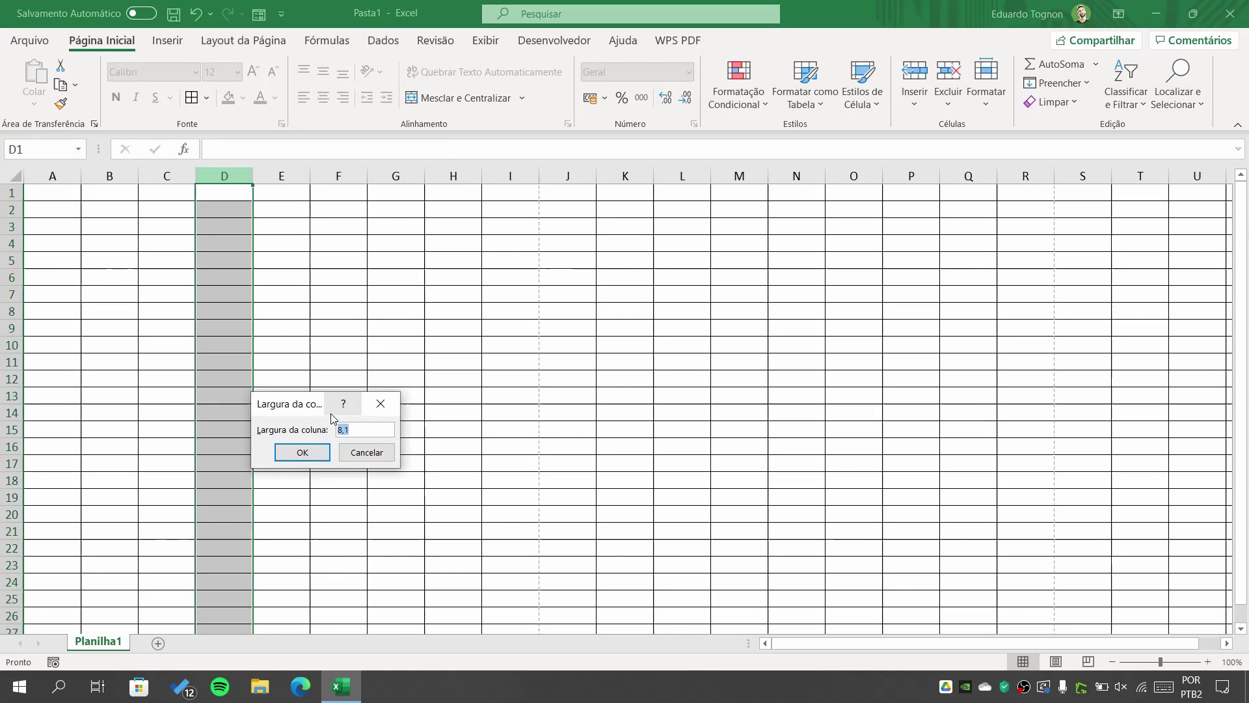
click(365, 454)
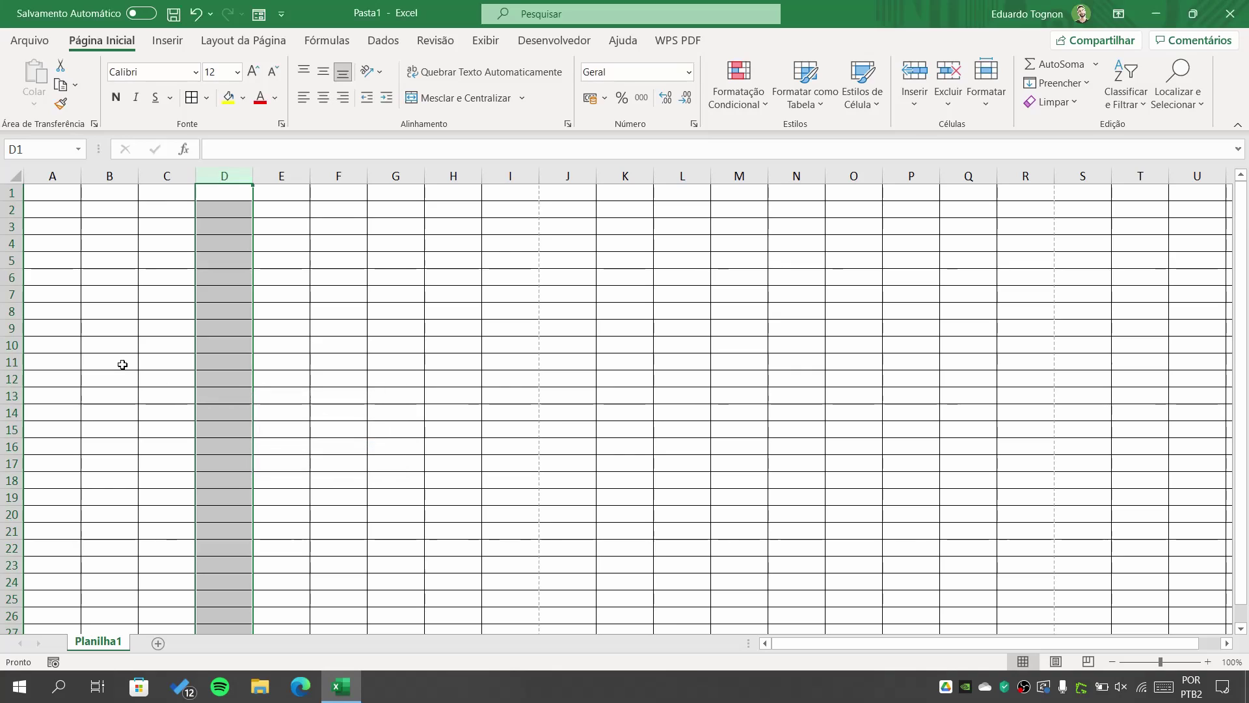
Check row 7's height of 15,6 without changing it, then bring up the Exibir tab
right_click(11, 294)
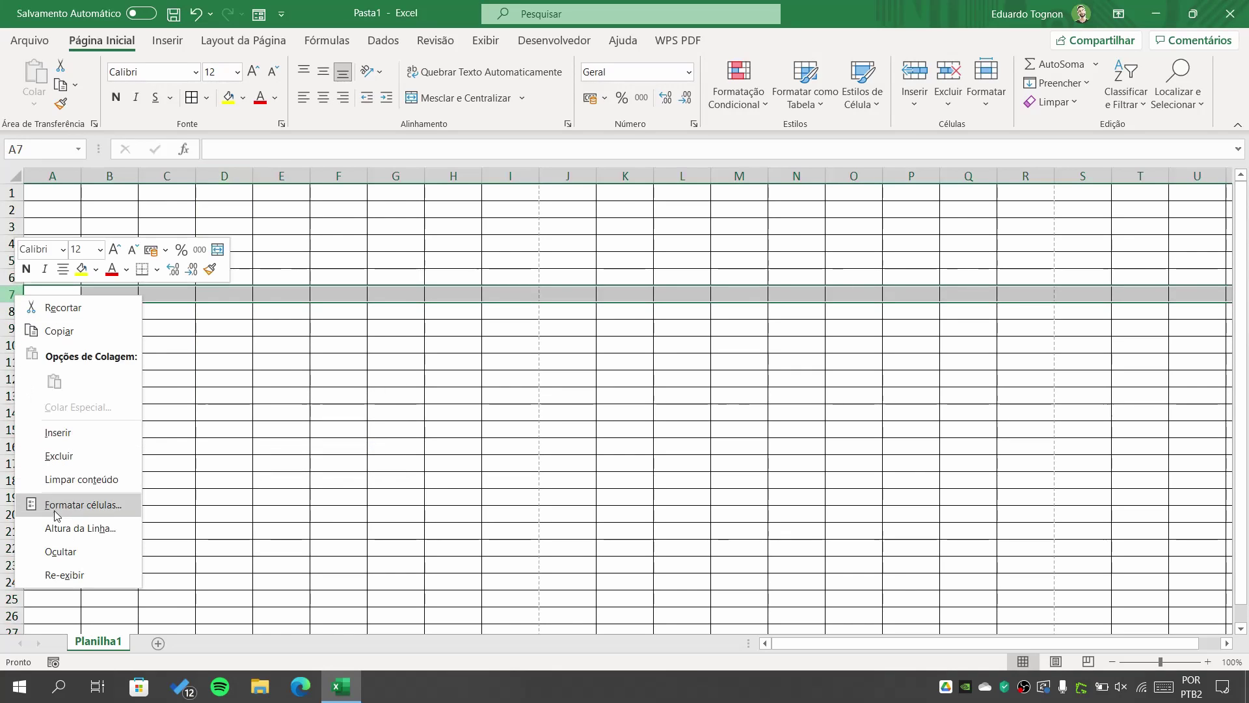
click(81, 532)
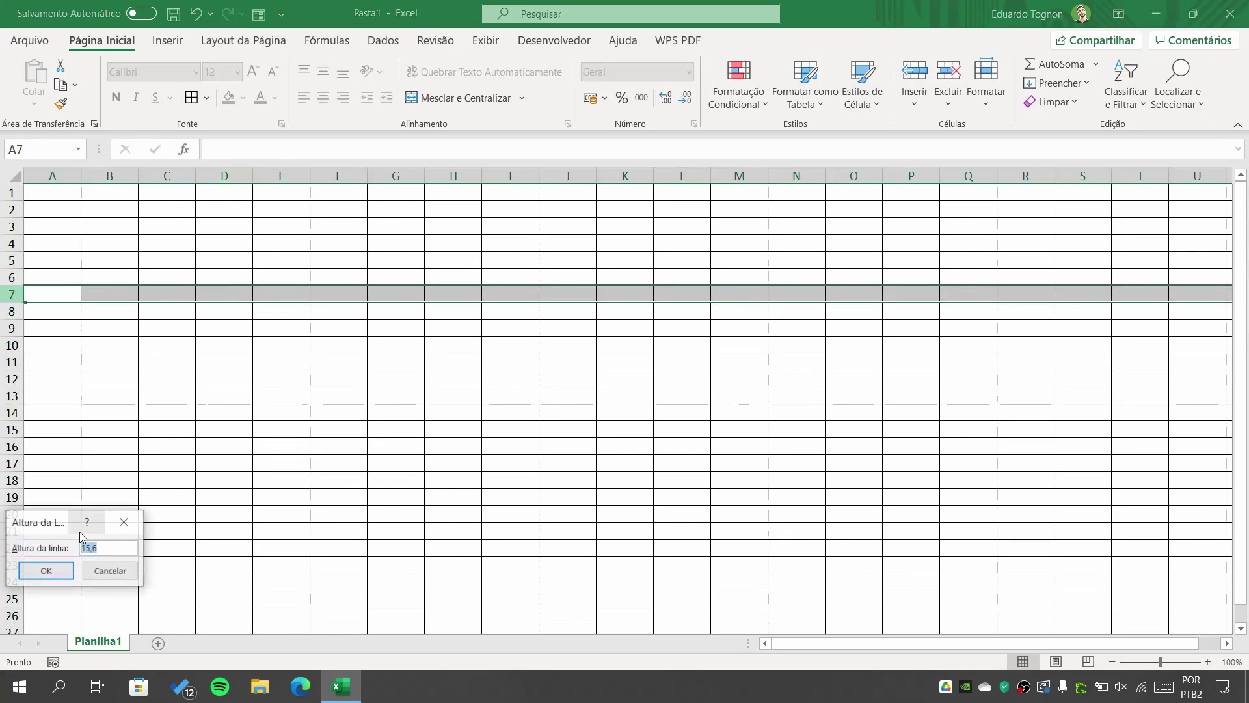
click(121, 572)
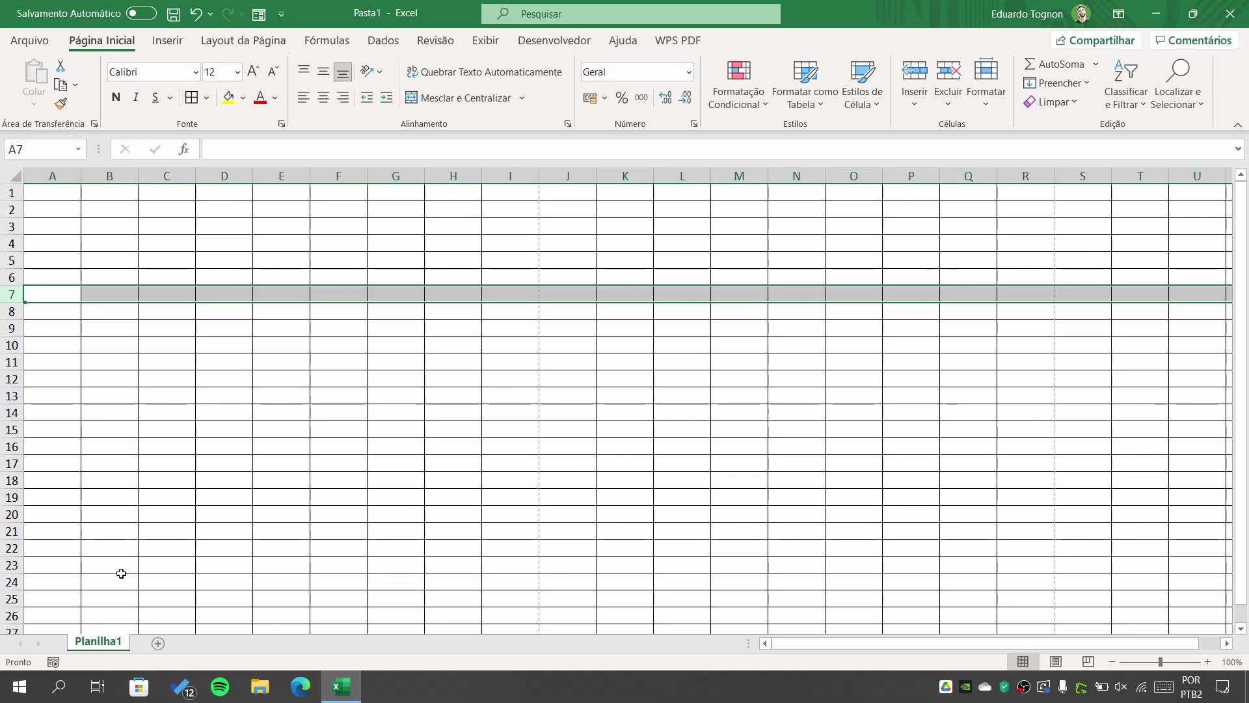
click(211, 468)
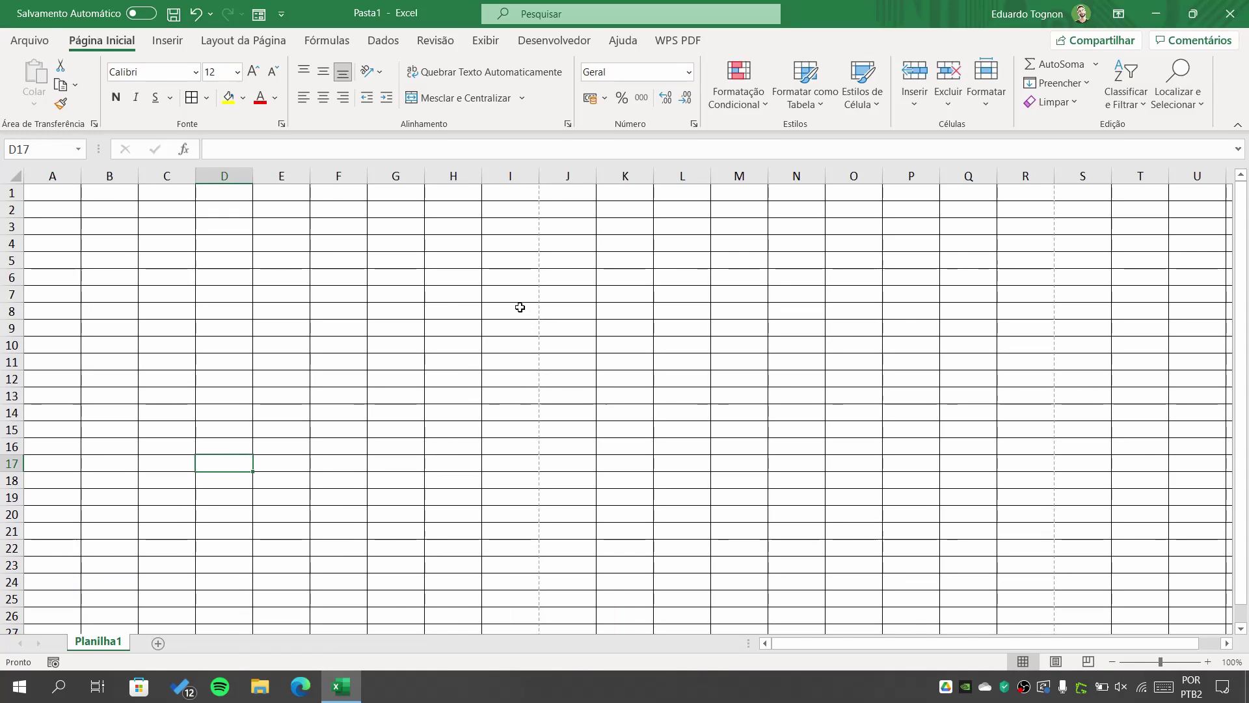
click(435, 41)
click(482, 40)
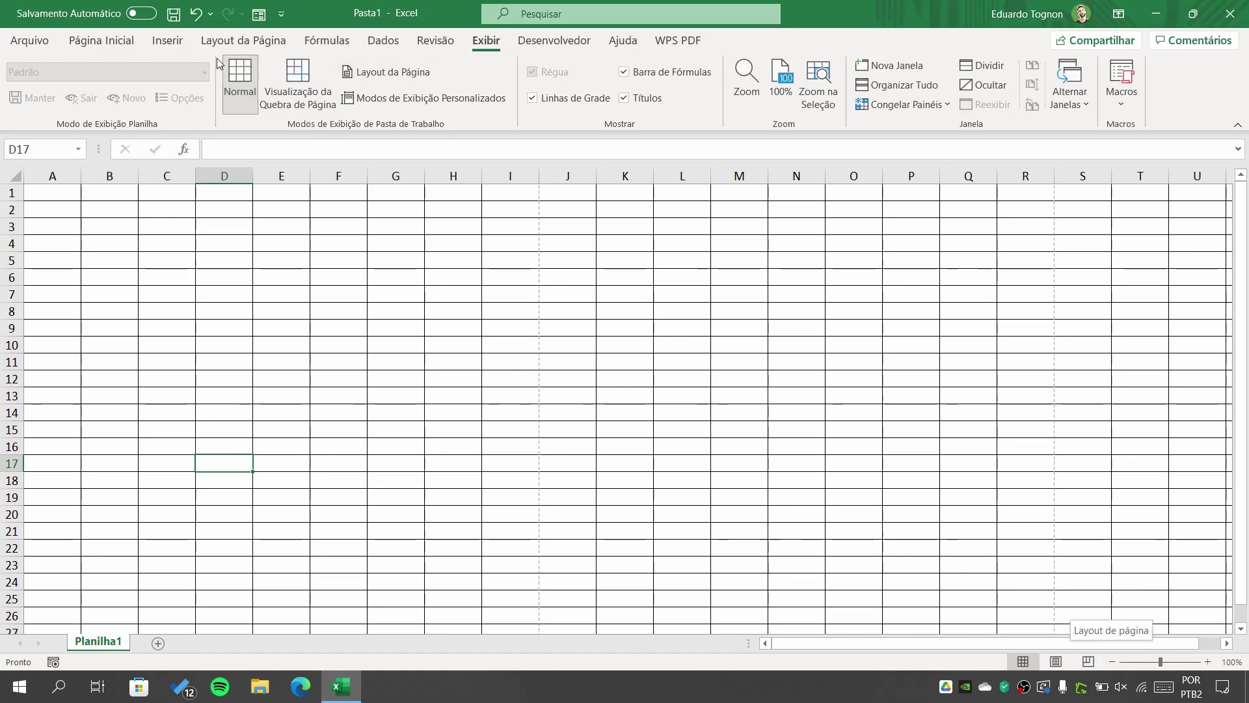
Switch Planilha1 from Normal to Layout da Página view and scroll through the page
click(244, 109)
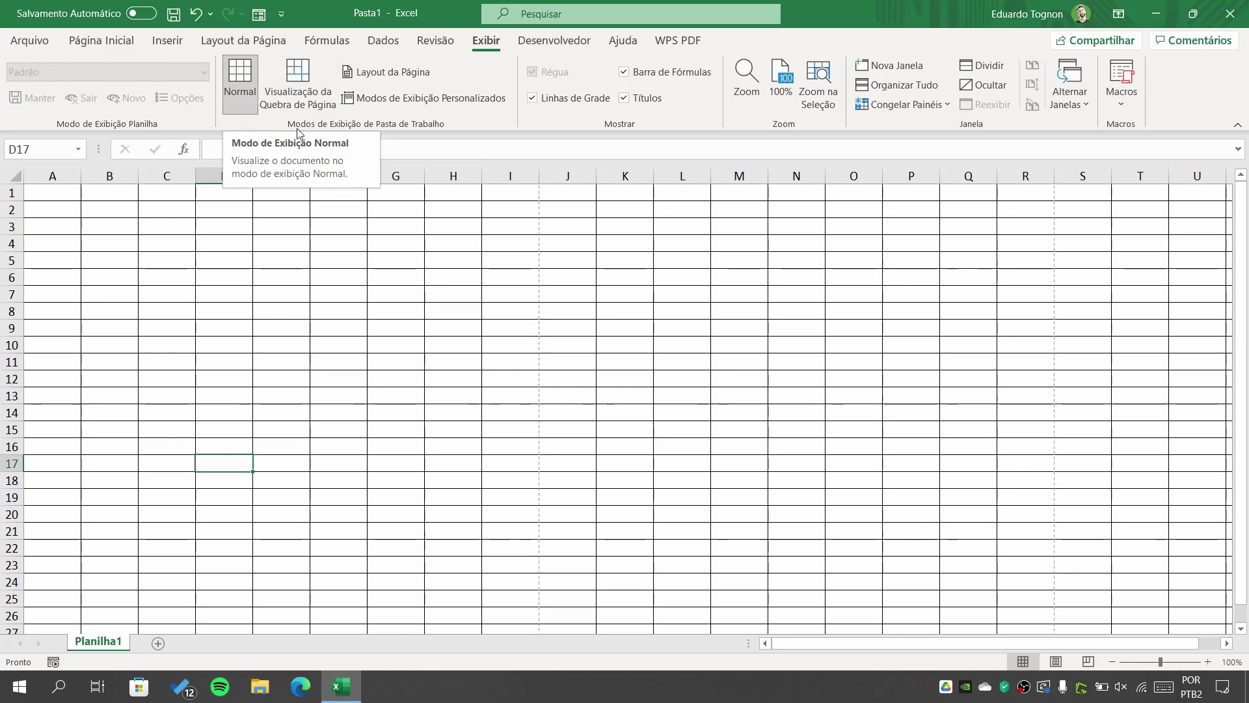
click(388, 76)
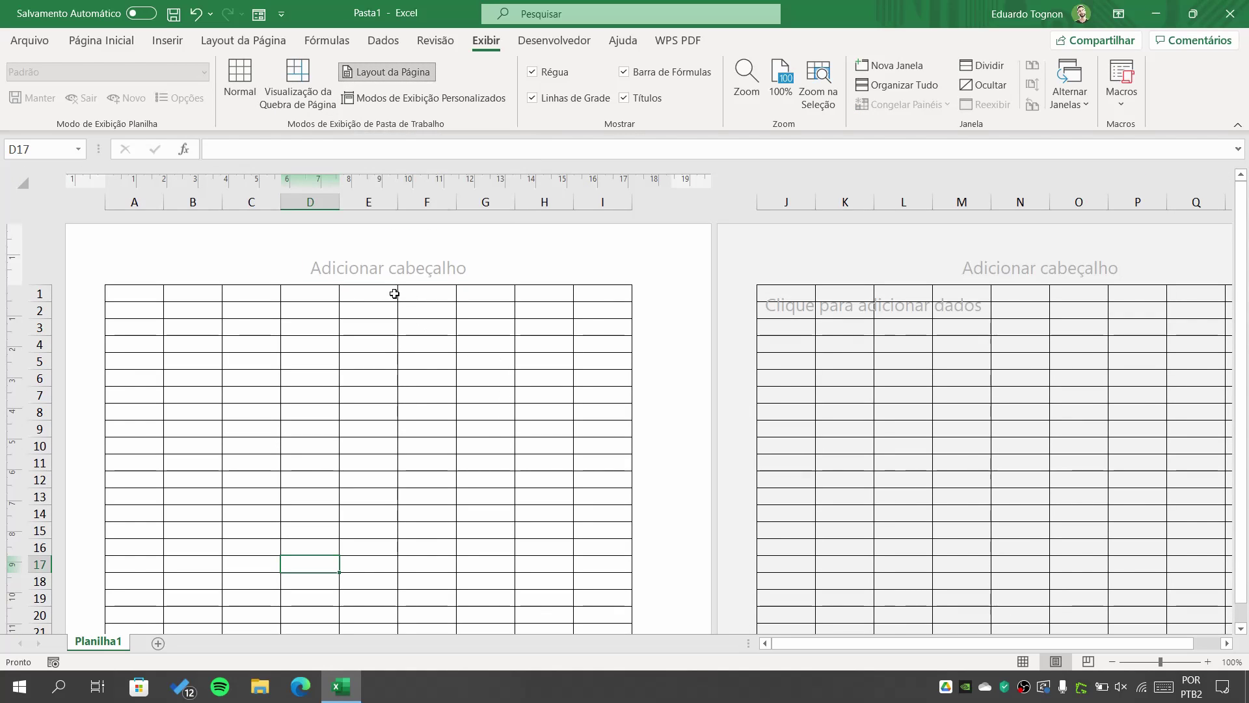
scroll(392, 288, down, 3)
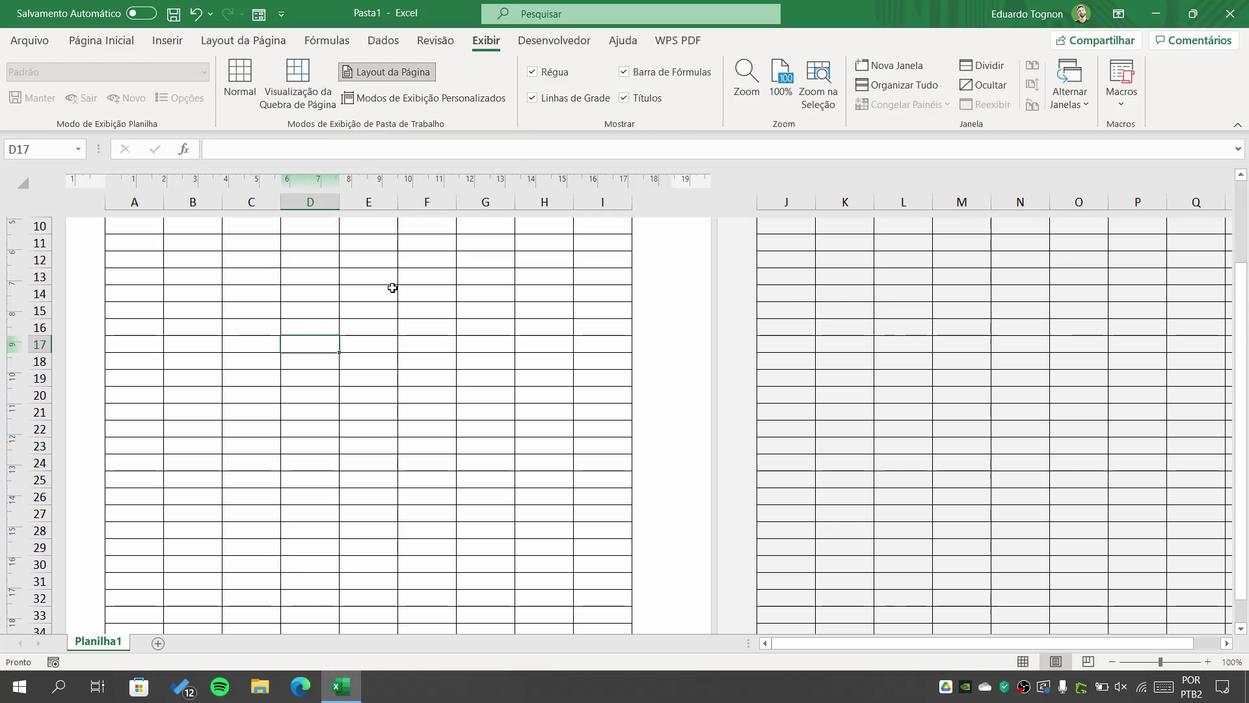
scroll(392, 287, down, 3)
scroll(392, 288, down, 3)
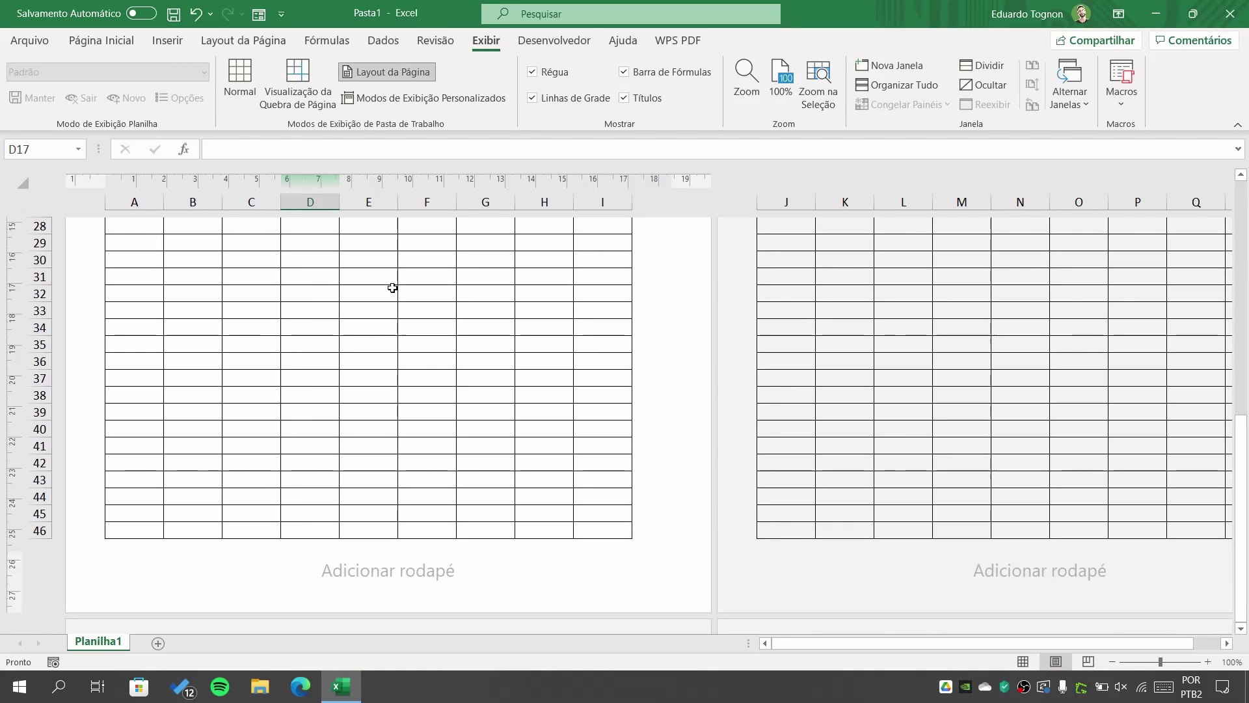
scroll(392, 288, up, 3)
scroll(392, 288, up, 4)
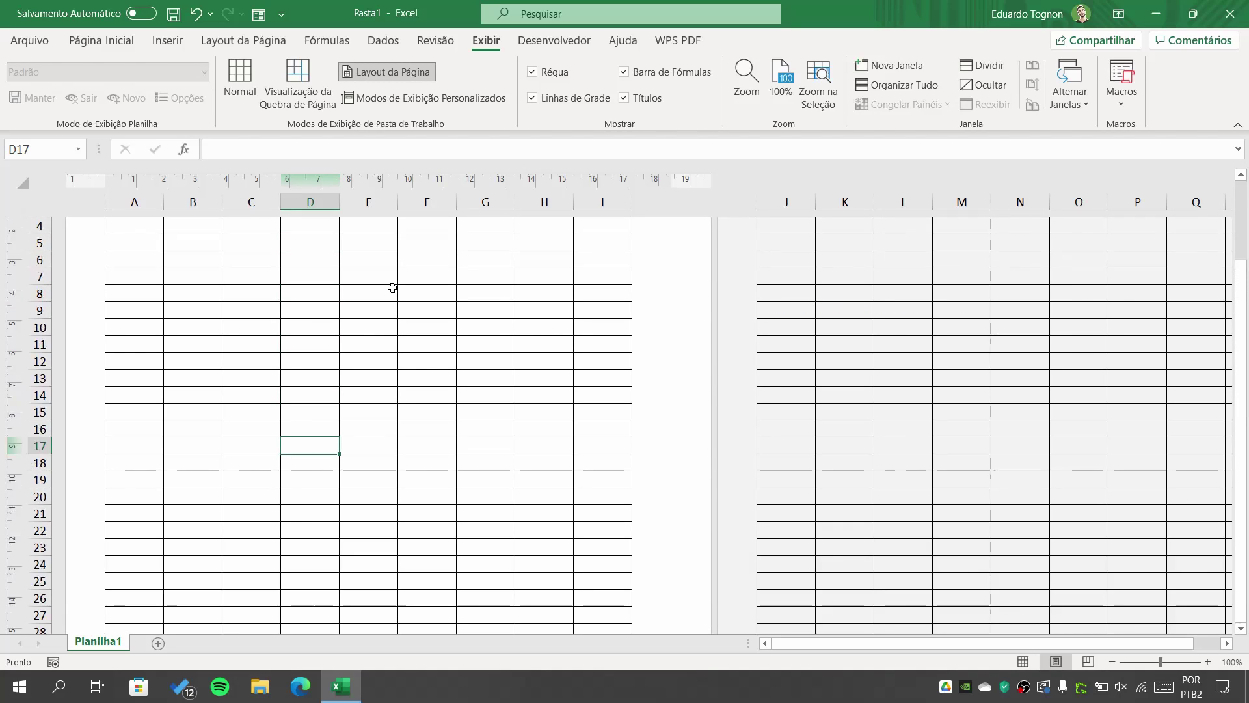
scroll(392, 287, up, 2)
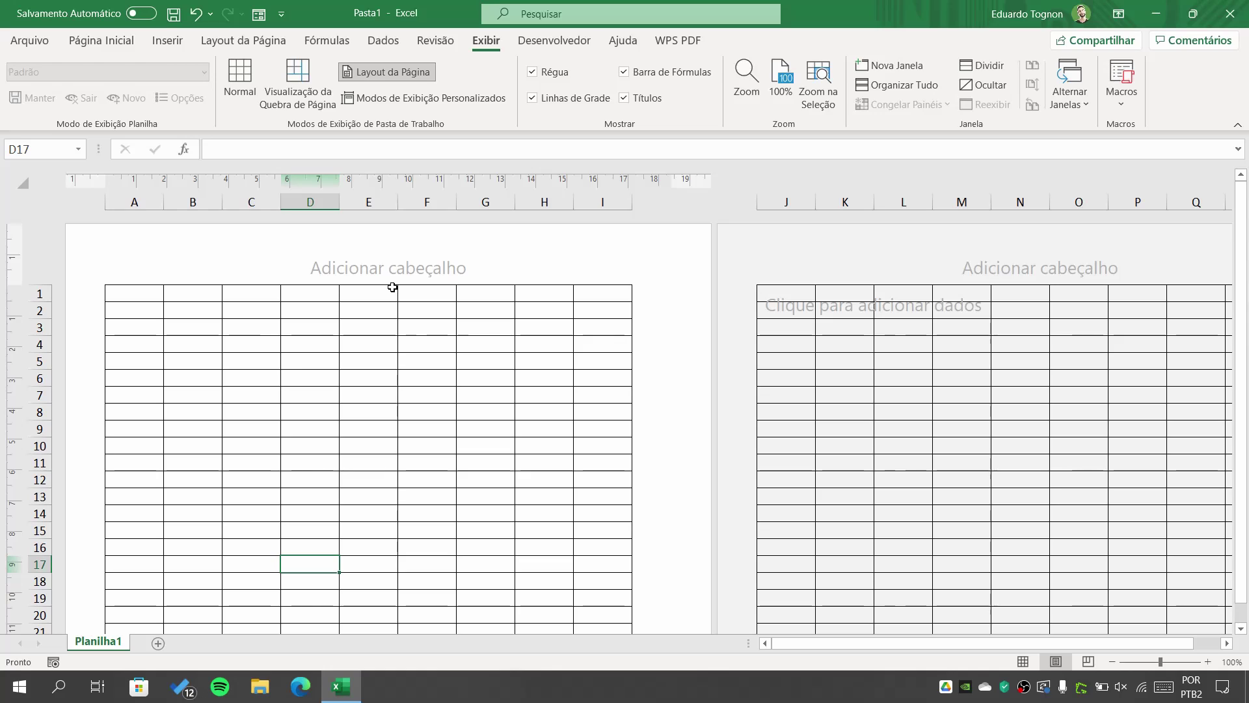
Confirm the paper size is A4 in Page Setup and close it without changes
click(254, 43)
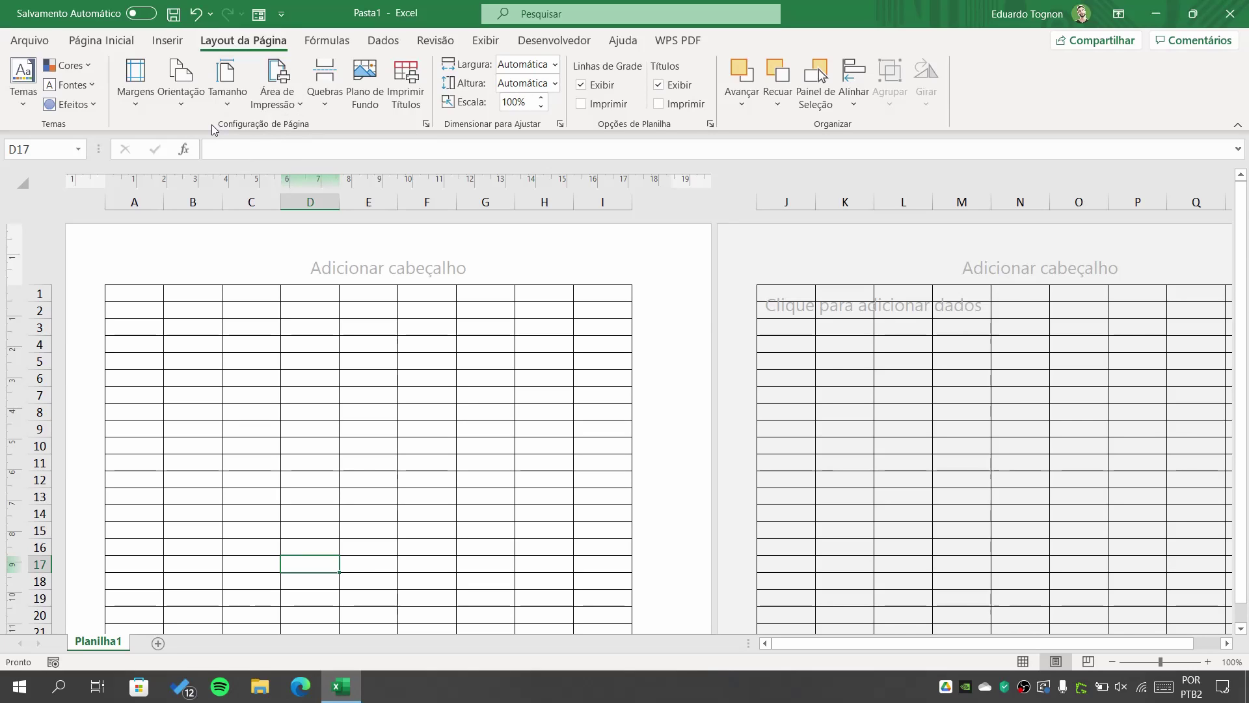
click(238, 85)
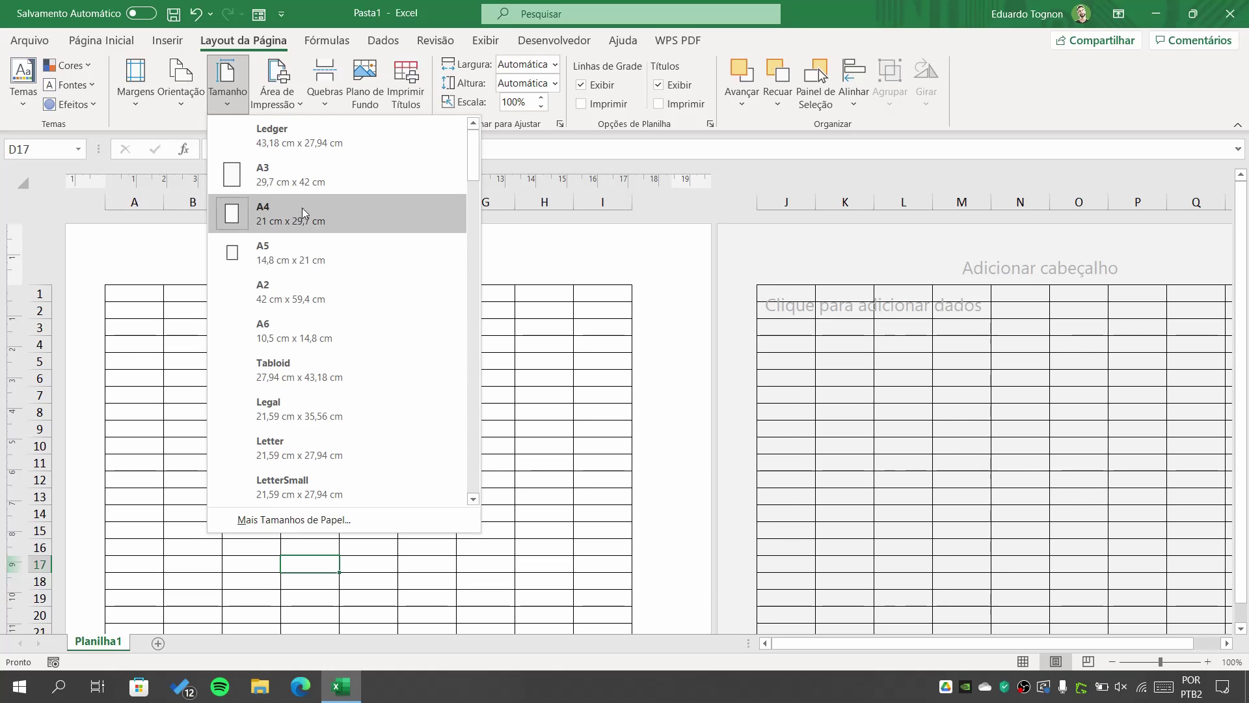
scroll(329, 328, down, 2)
scroll(330, 330, down, 1)
scroll(329, 331, down, 3)
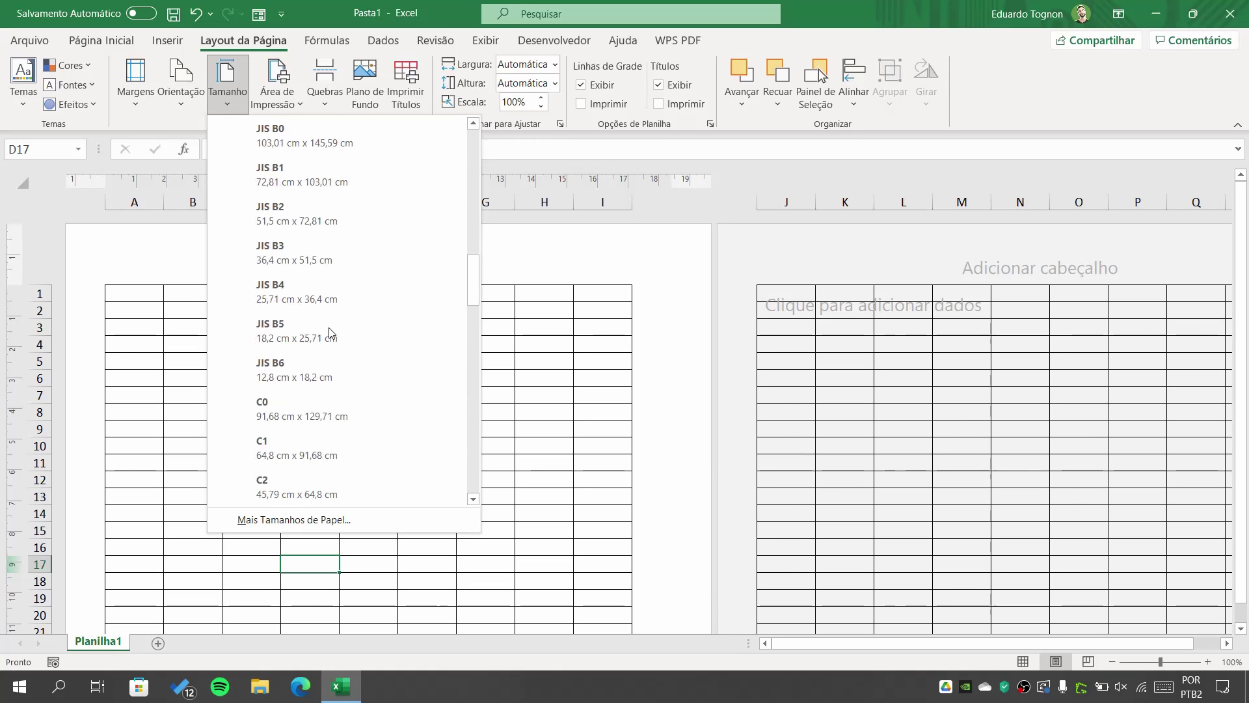
scroll(329, 331, down, 3)
scroll(329, 330, down, 3)
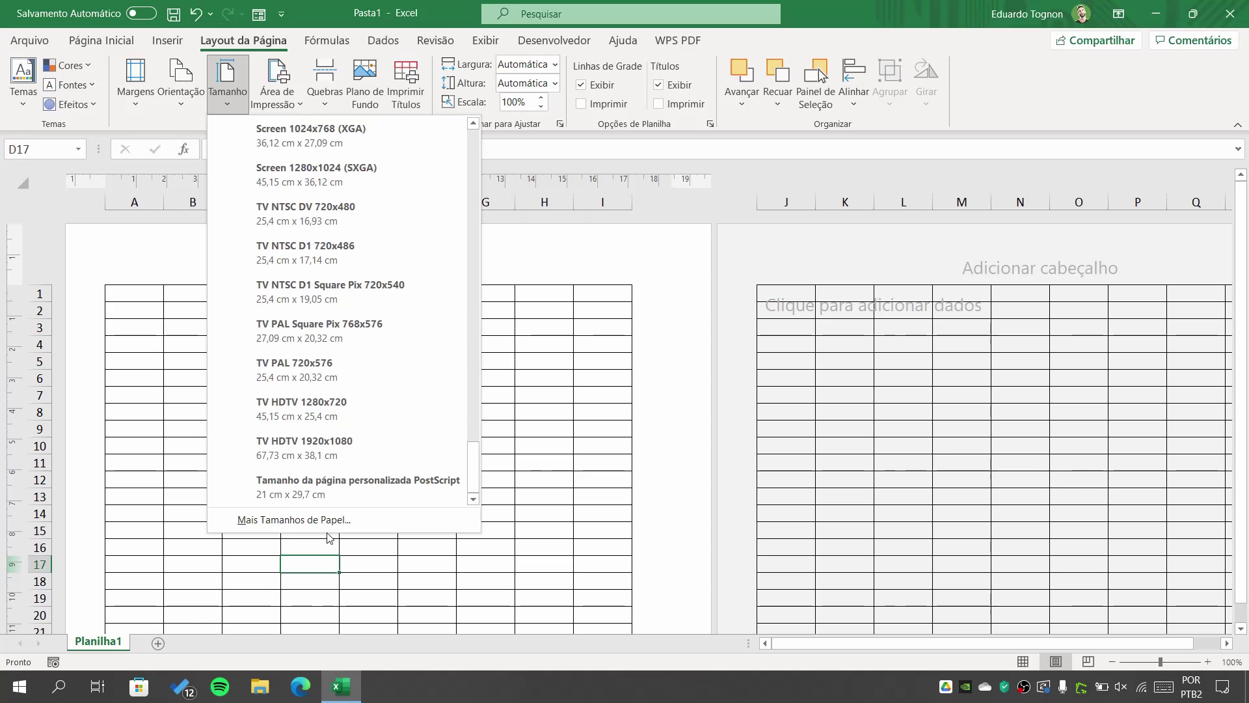
click(304, 519)
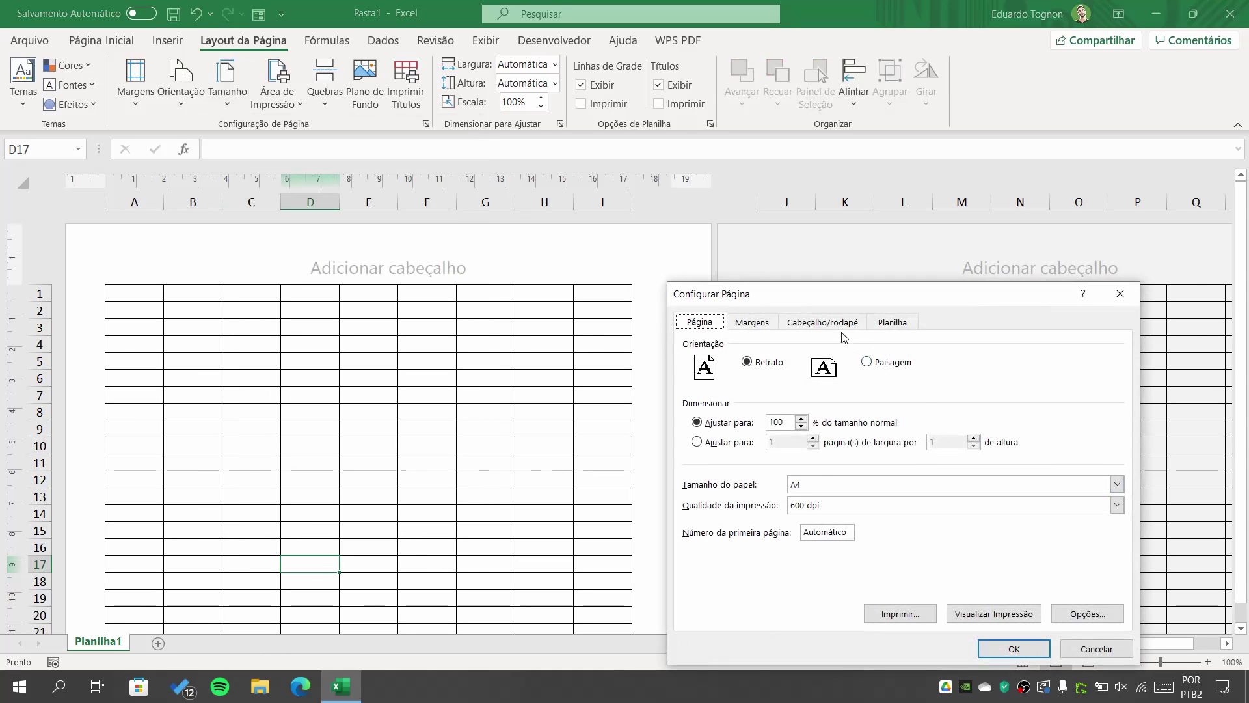
drag(821, 300, 679, 225)
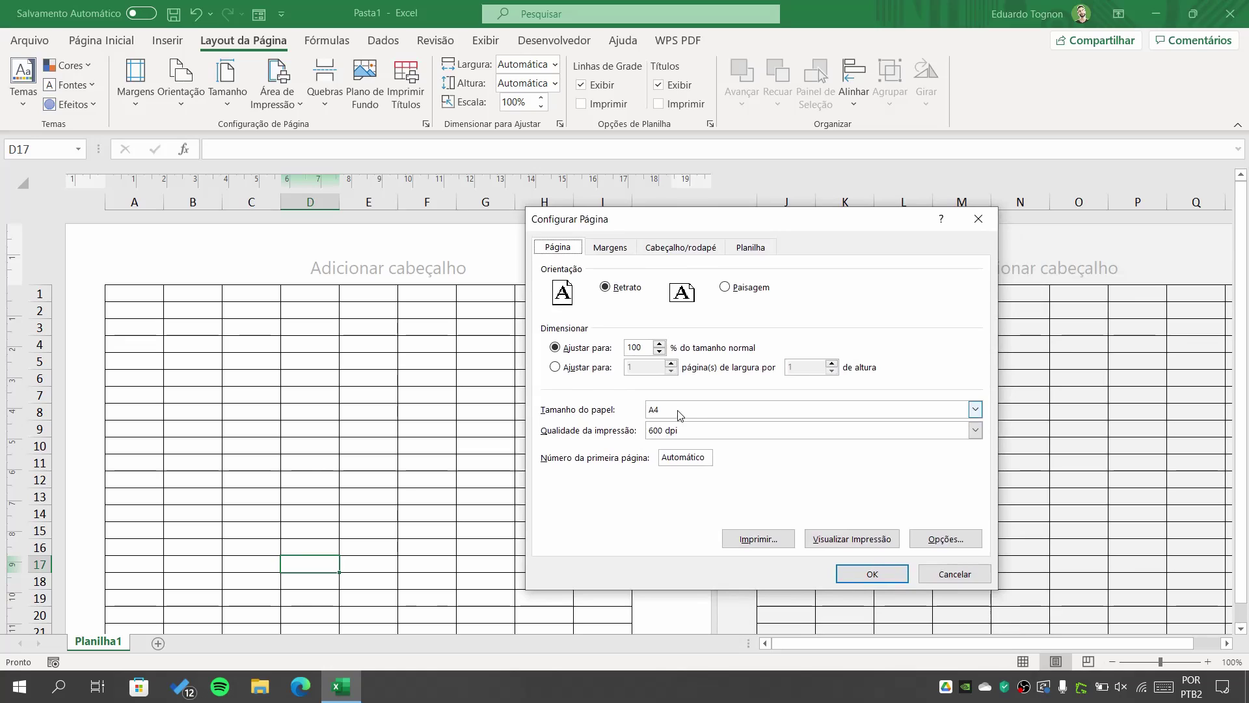
click(975, 409)
scroll(754, 461, down, 2)
scroll(753, 460, down, 2)
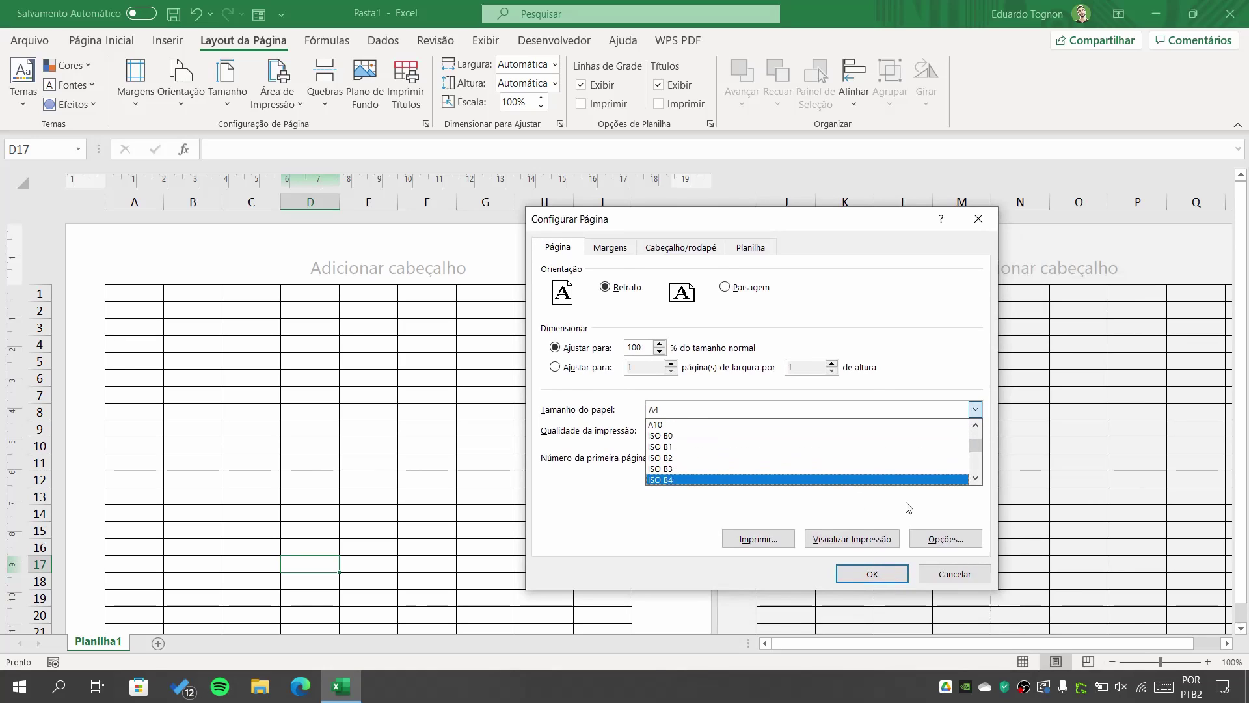
click(865, 512)
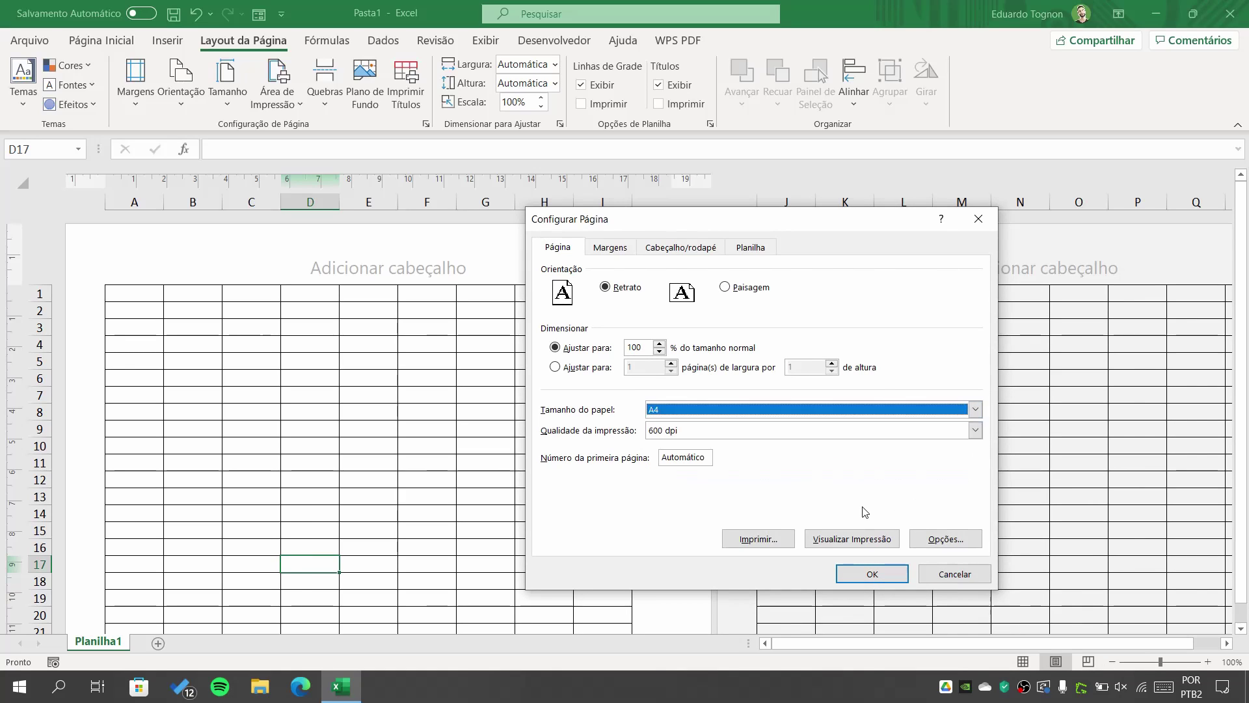
click(951, 579)
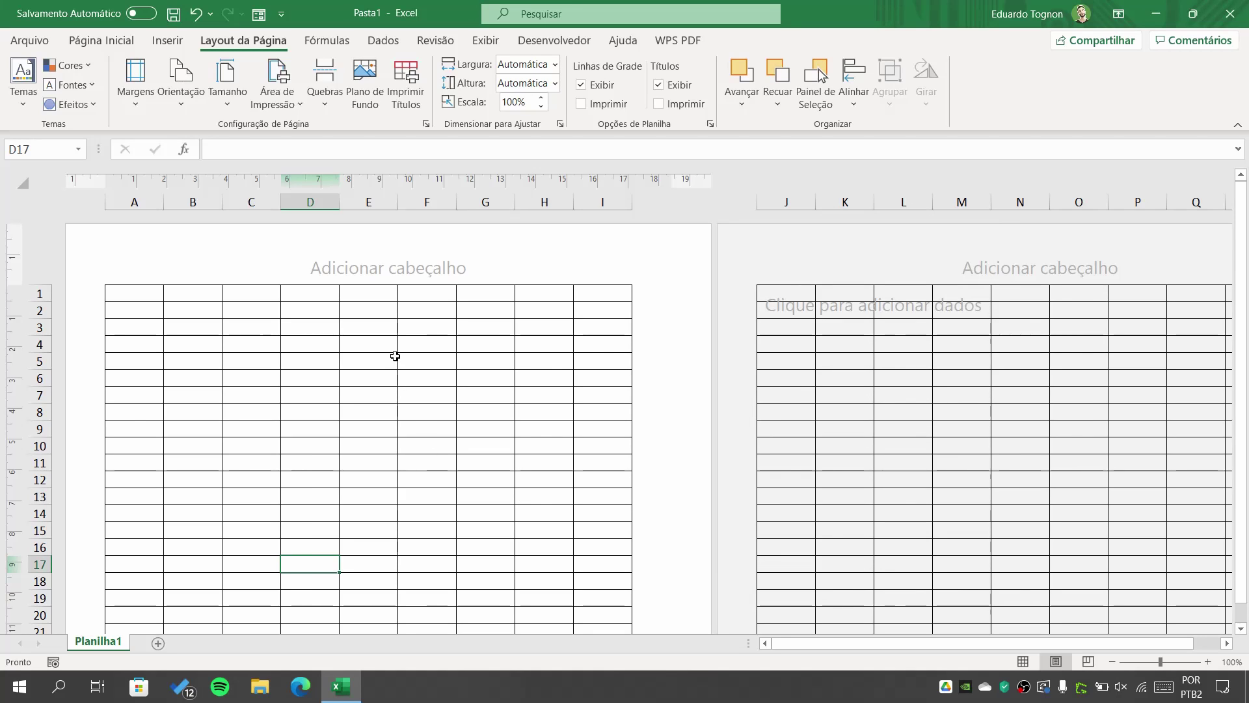
Preview printing, which finds nothing to print yet, then return to the pages
click(29, 40)
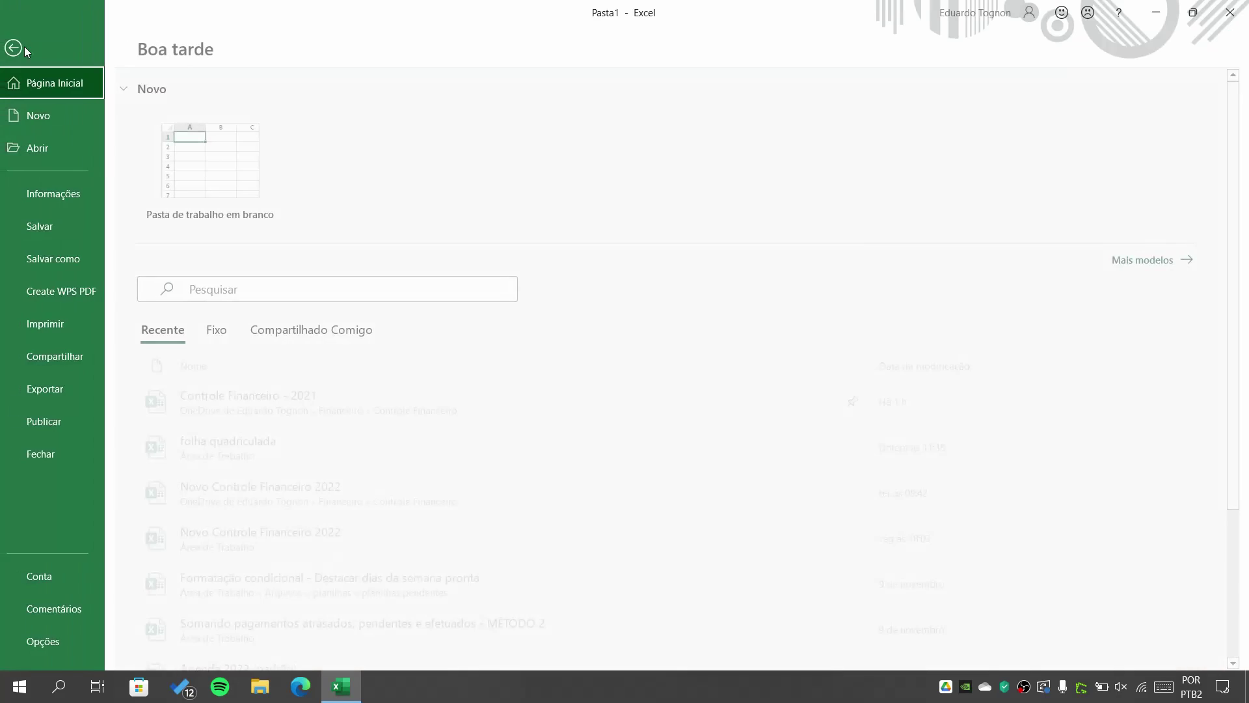
click(54, 323)
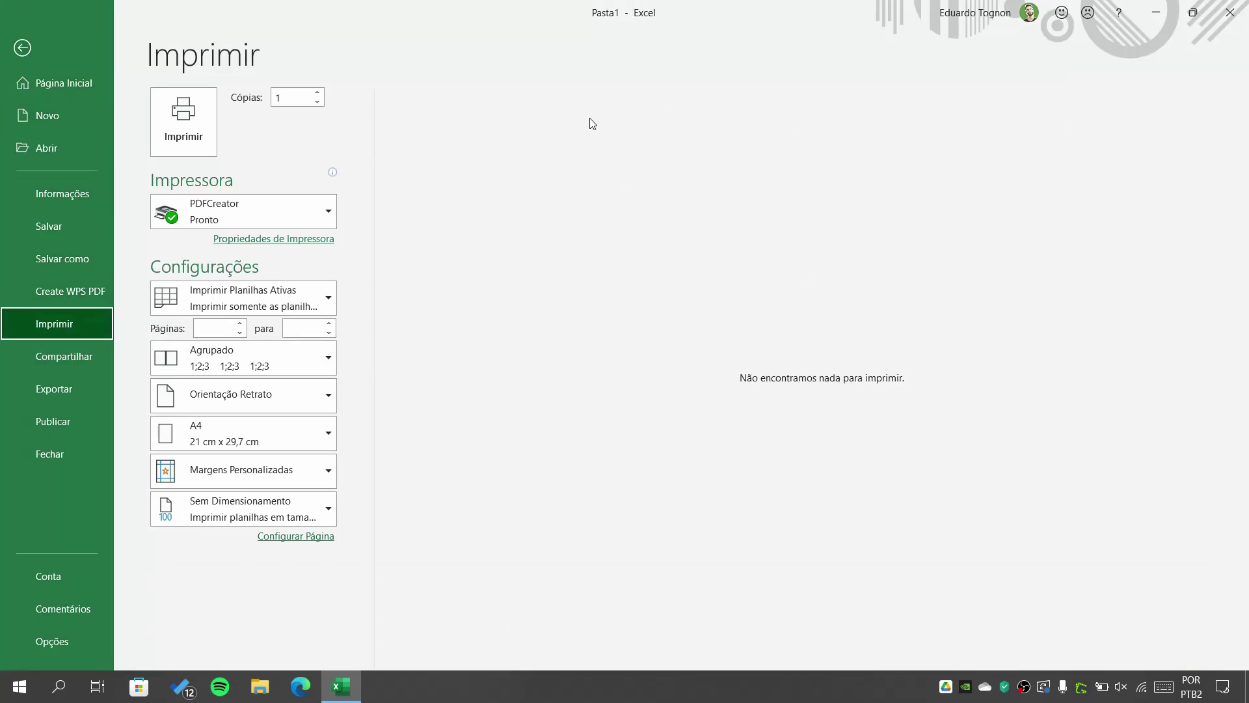
click(29, 49)
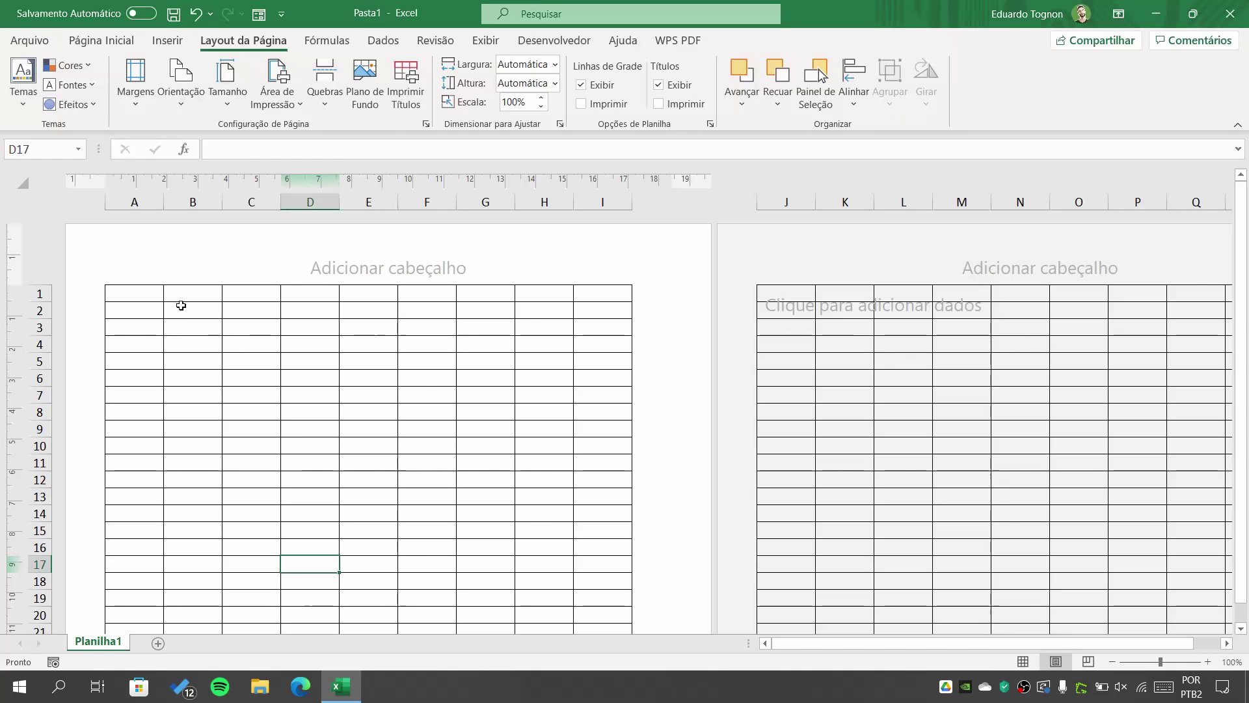
Try landscape orientation, then set Retrato so page one holds columns A to I
click(228, 91)
click(229, 93)
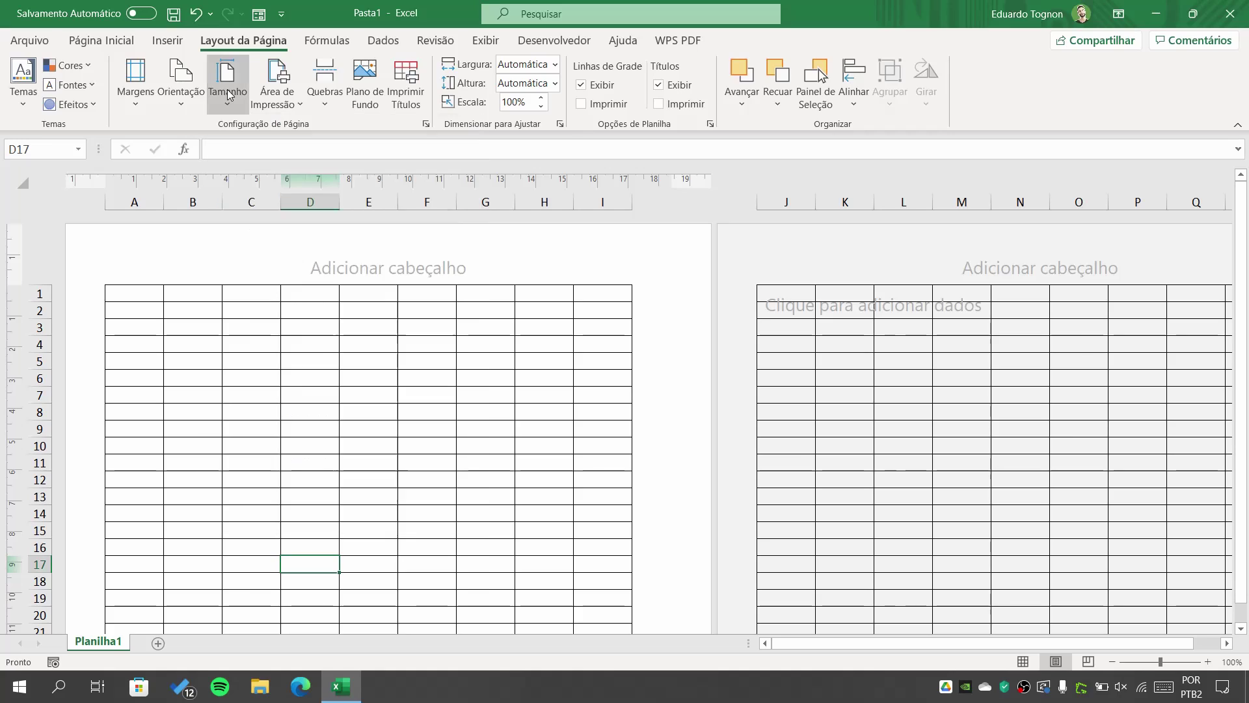
click(179, 87)
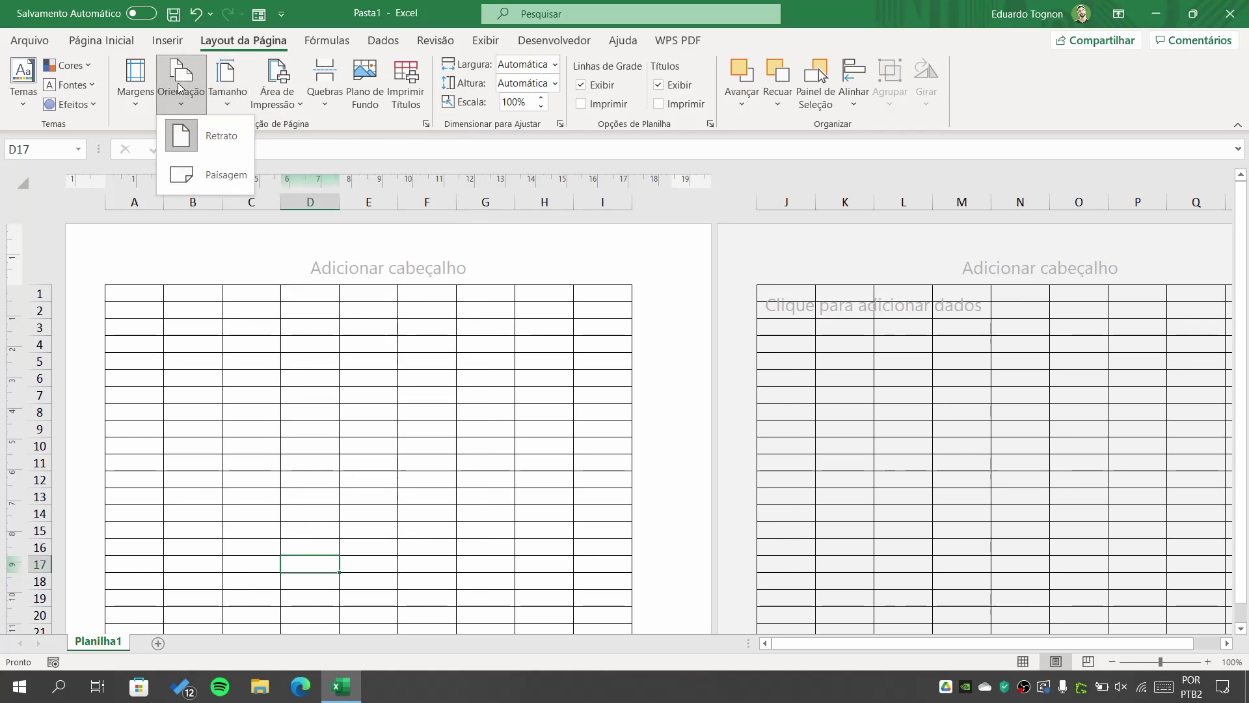
click(221, 182)
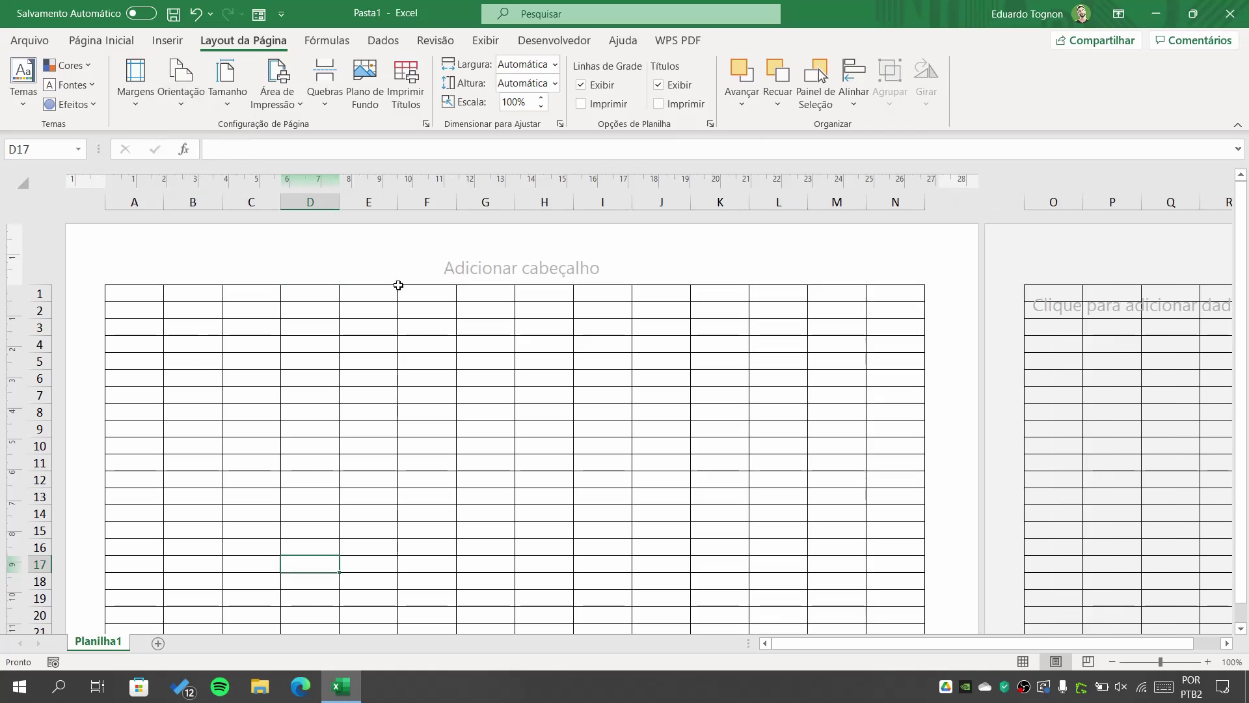
scroll(583, 398, down, 5)
scroll(585, 397, up, 5)
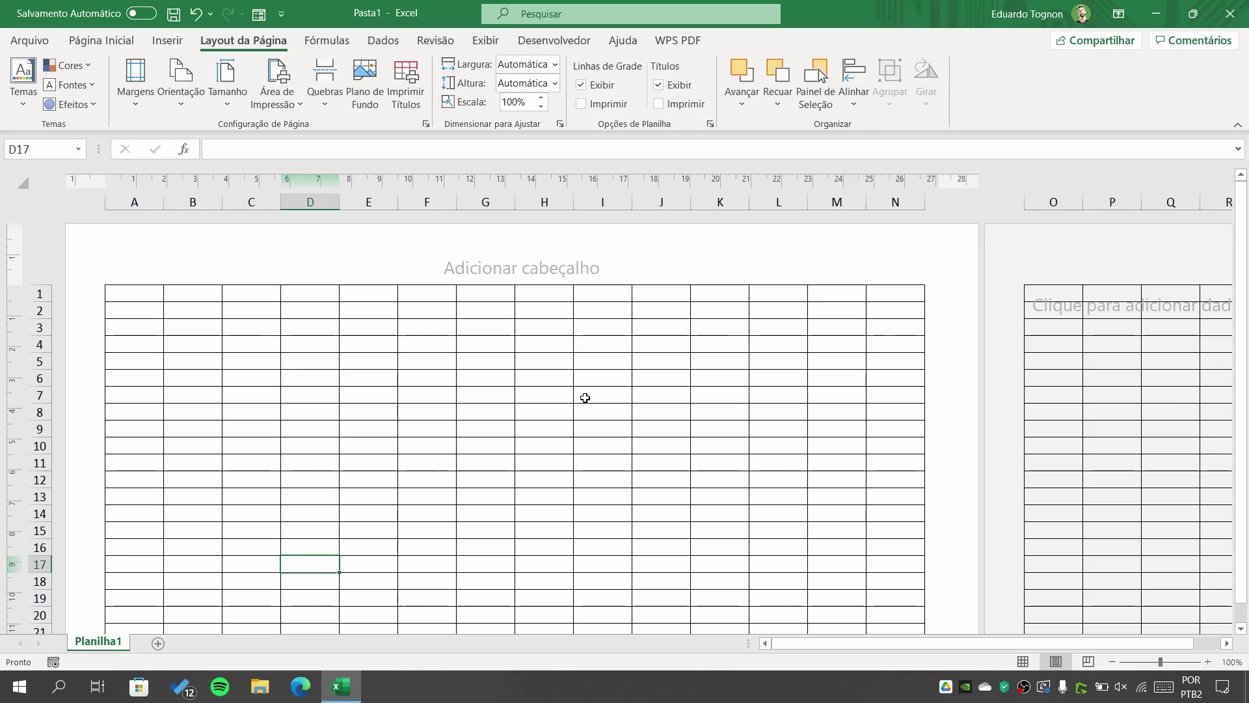
click(181, 91)
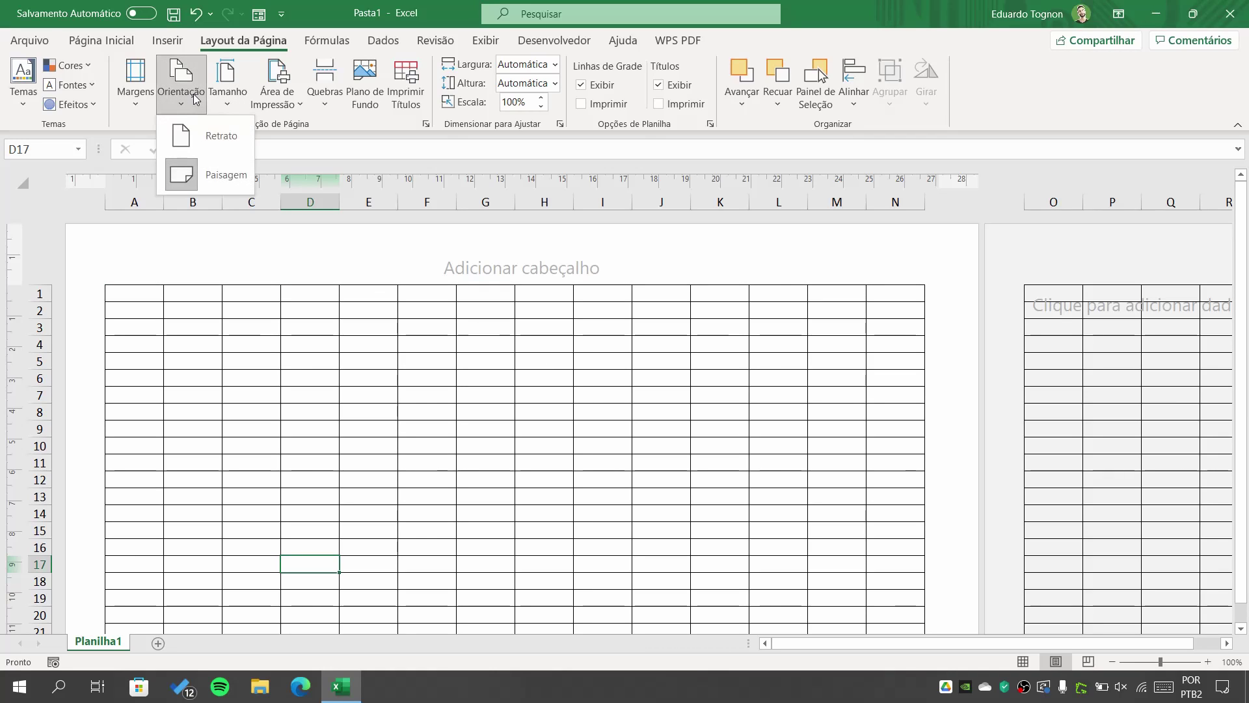
click(211, 138)
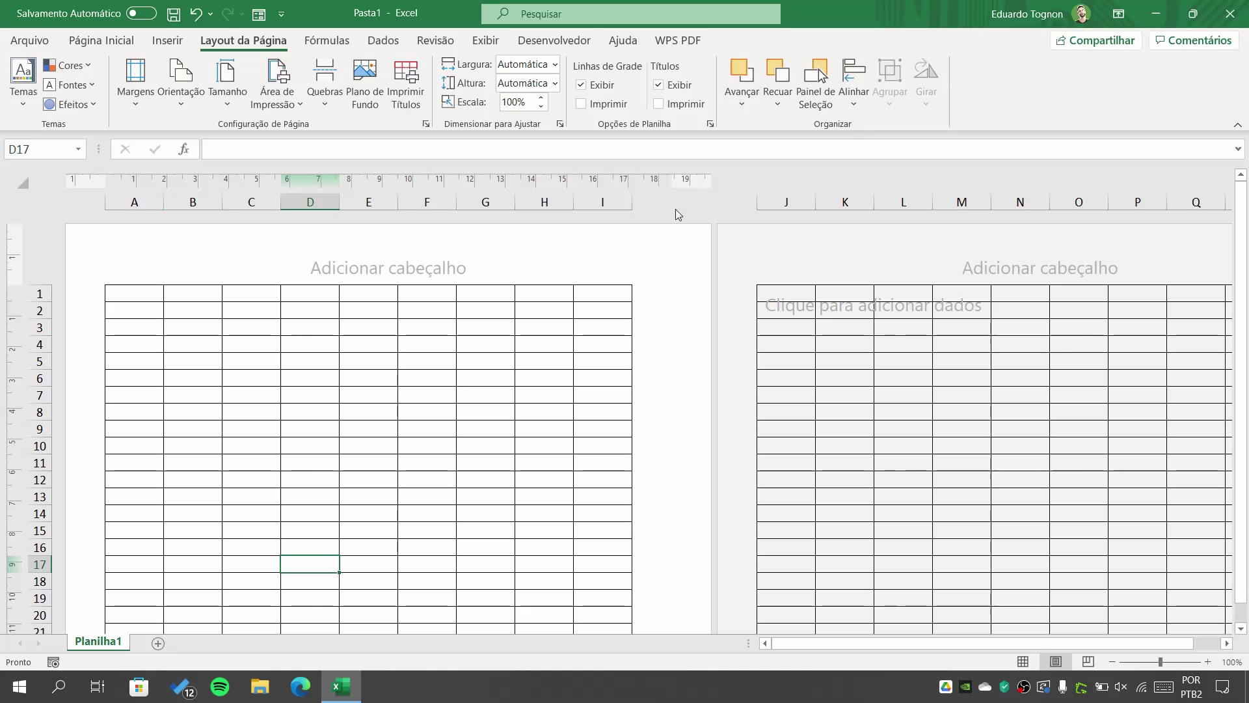
scroll(167, 418, down, 8)
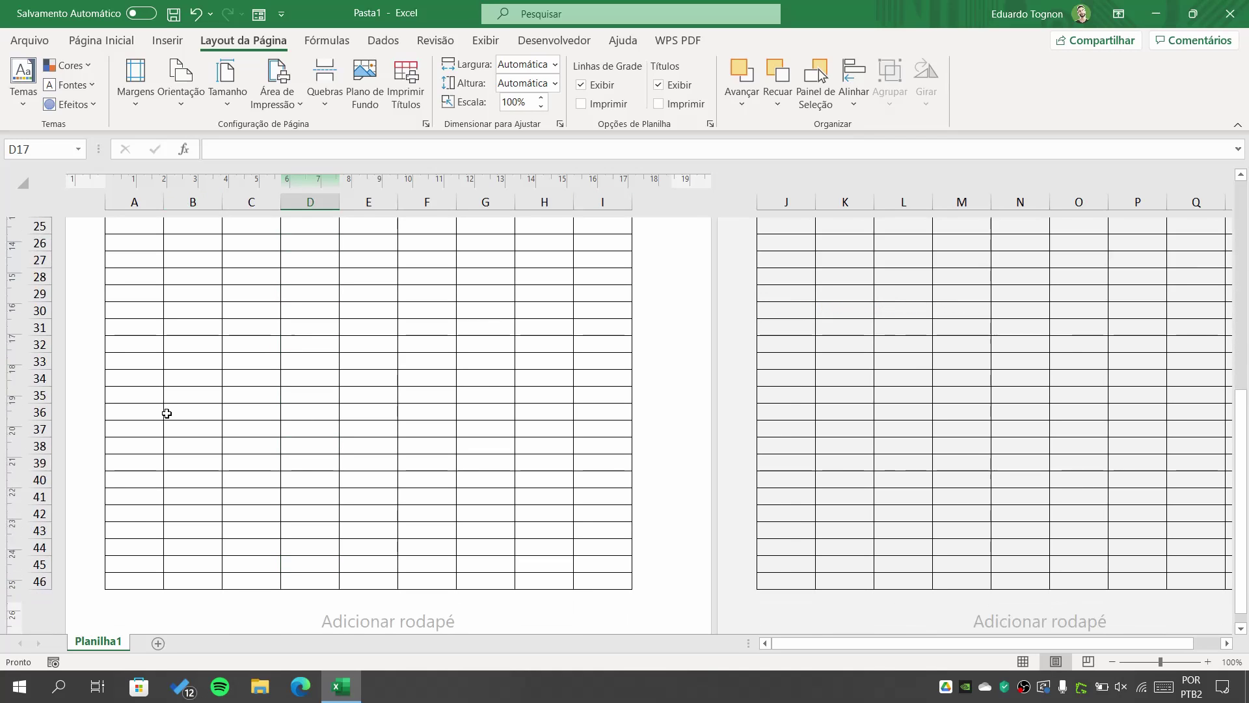
scroll(167, 413, down, 1)
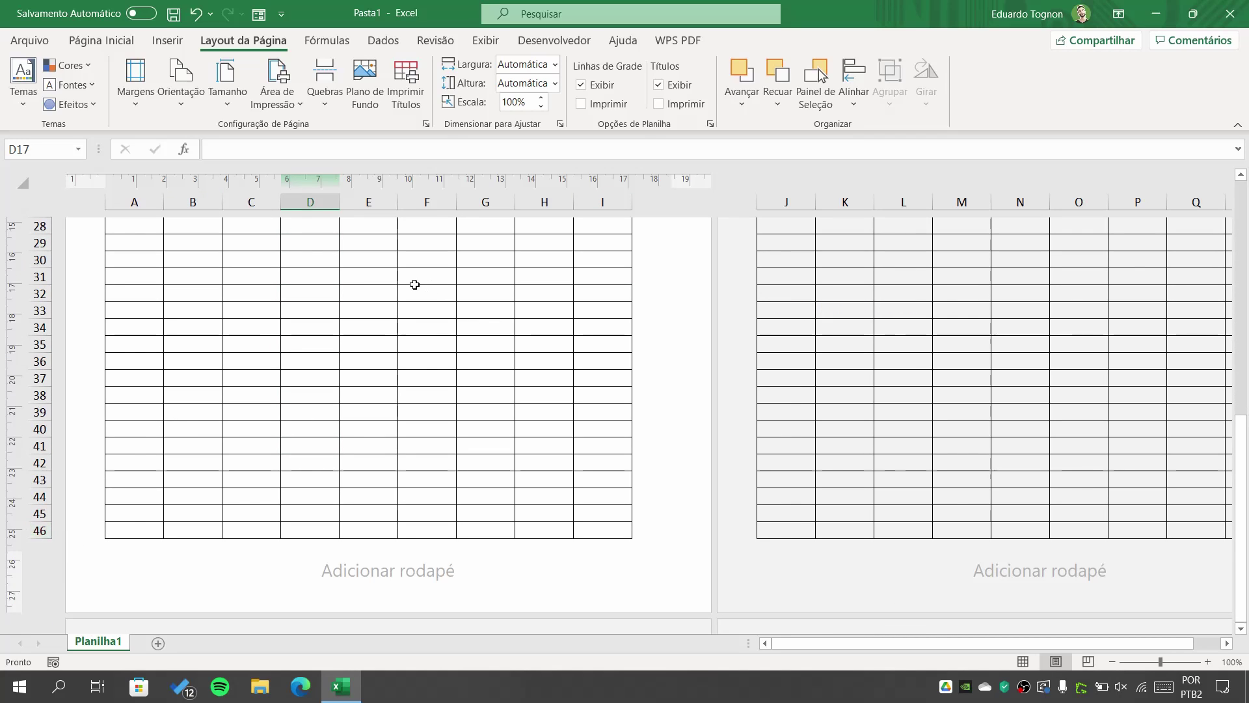
scroll(415, 286, up, 8)
scroll(415, 286, up, 1)
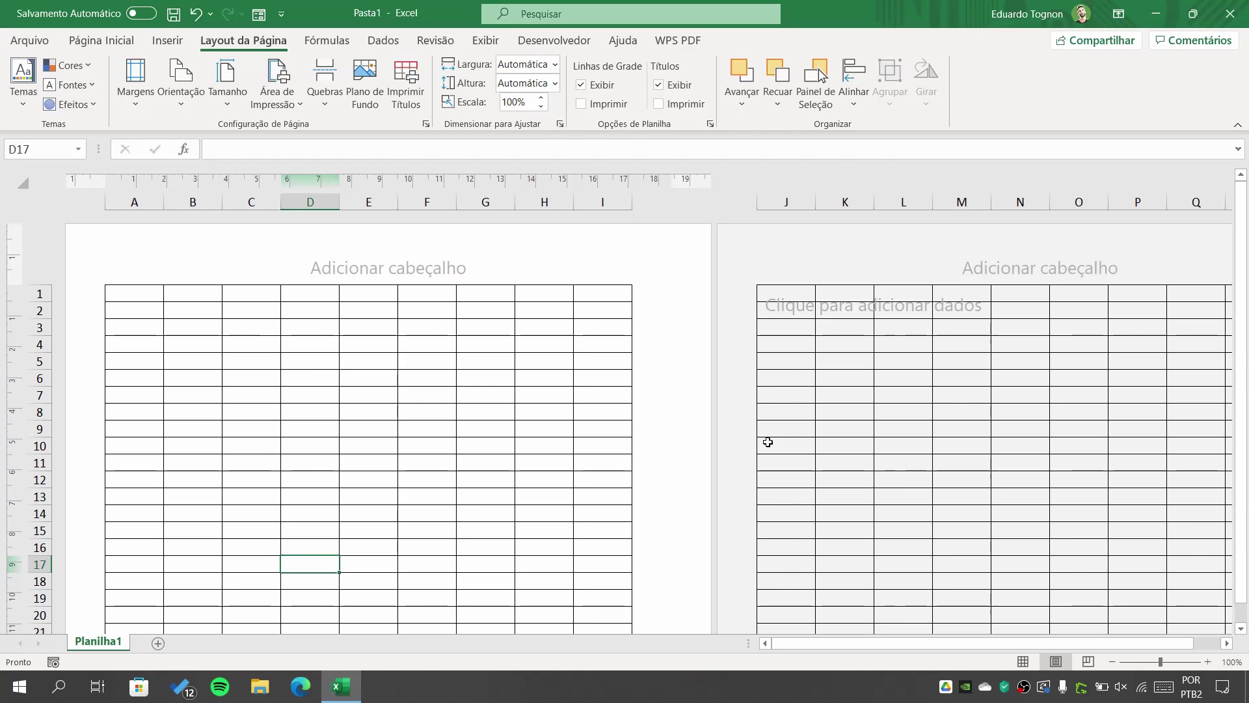
right_click(311, 206)
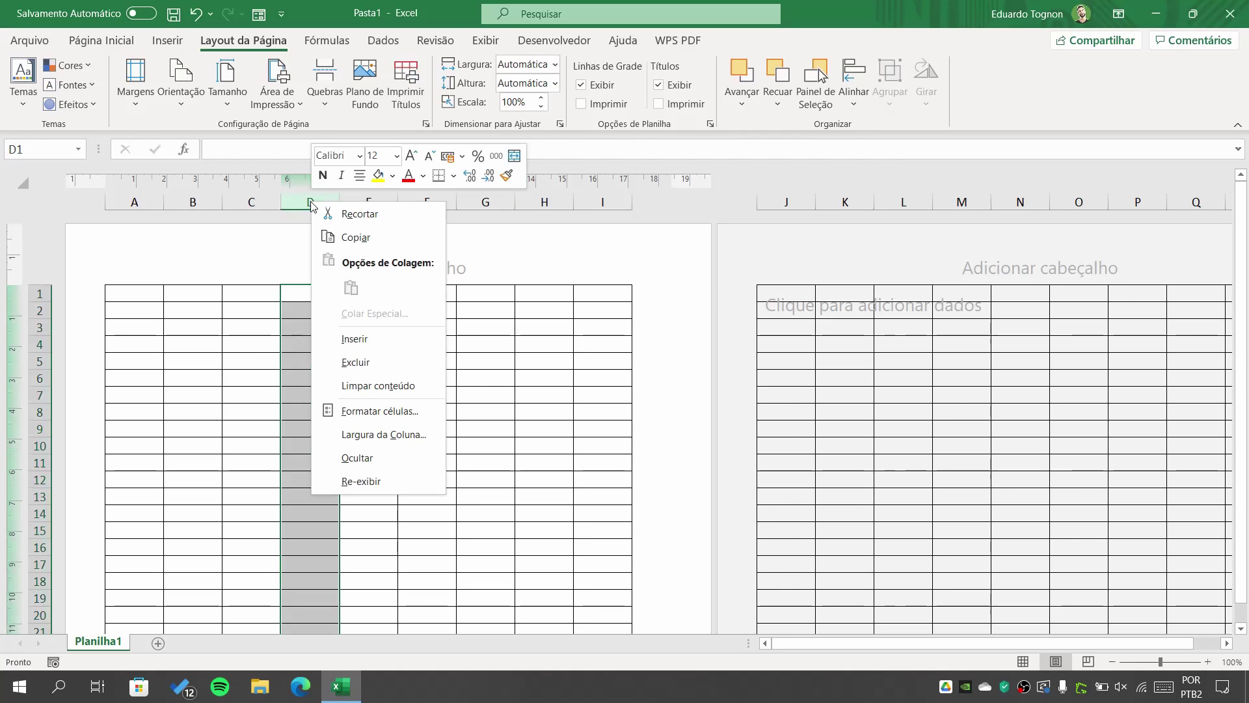
click(385, 435)
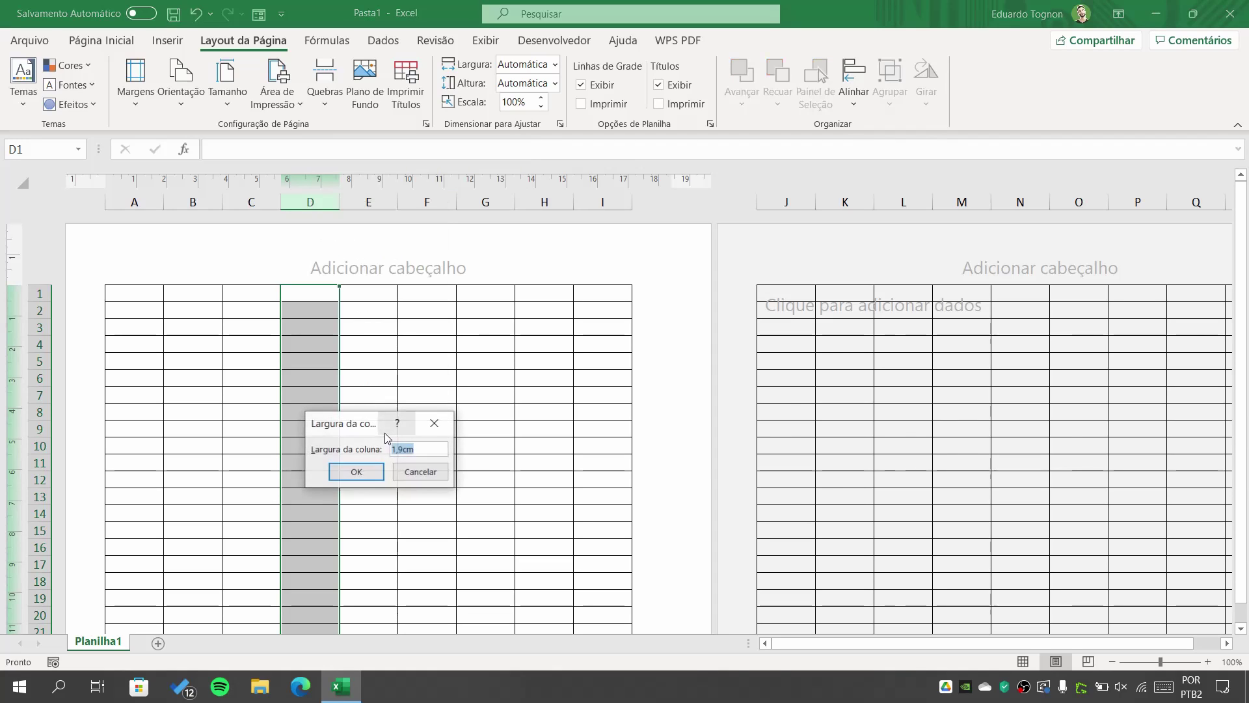
click(424, 478)
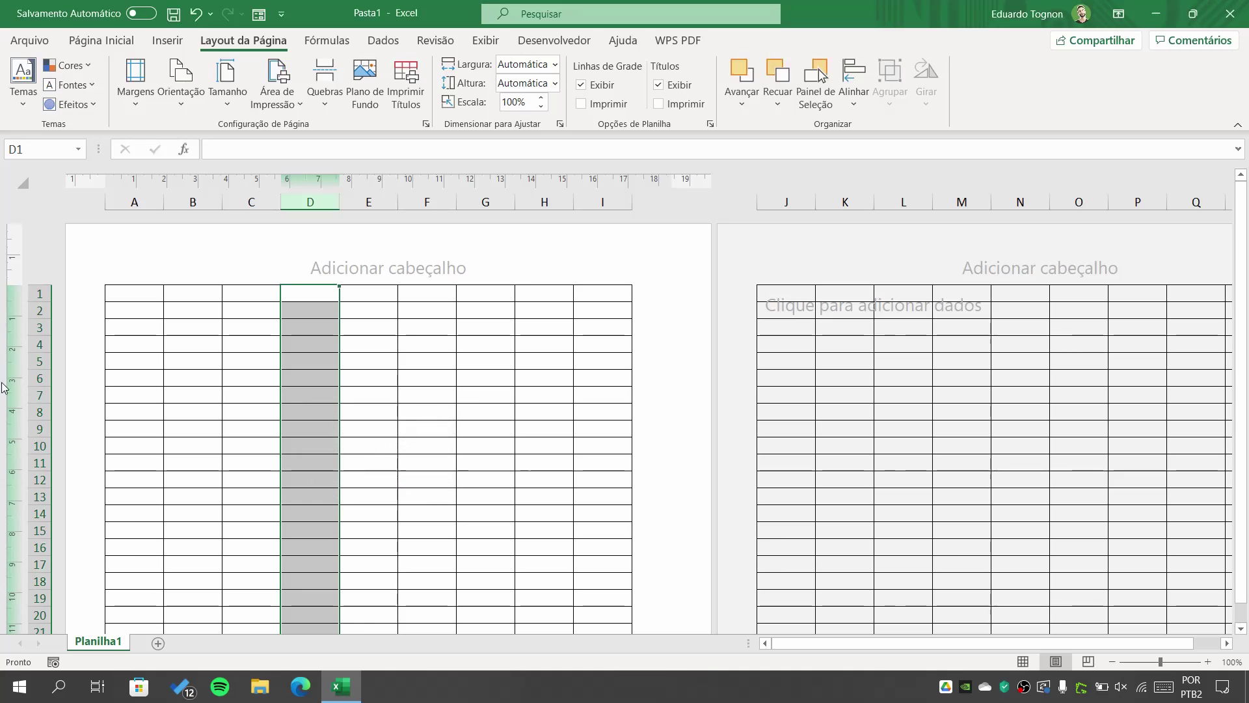
right_click(40, 378)
click(92, 330)
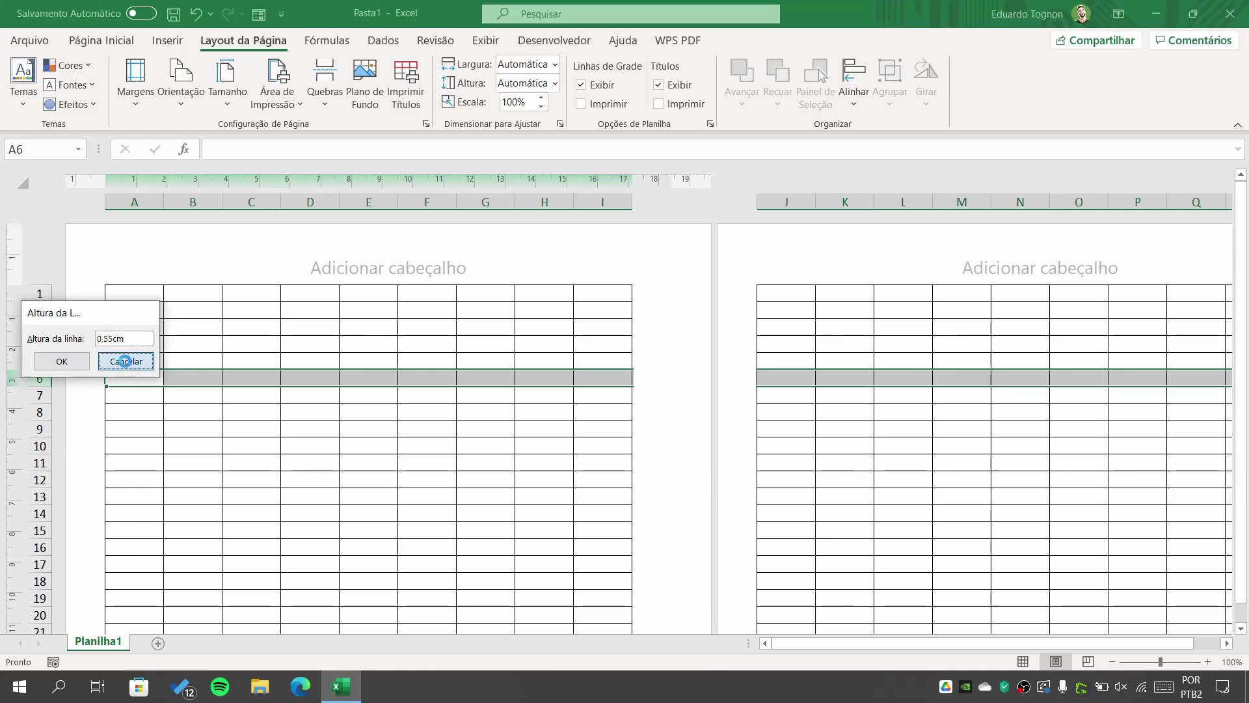
click(126, 361)
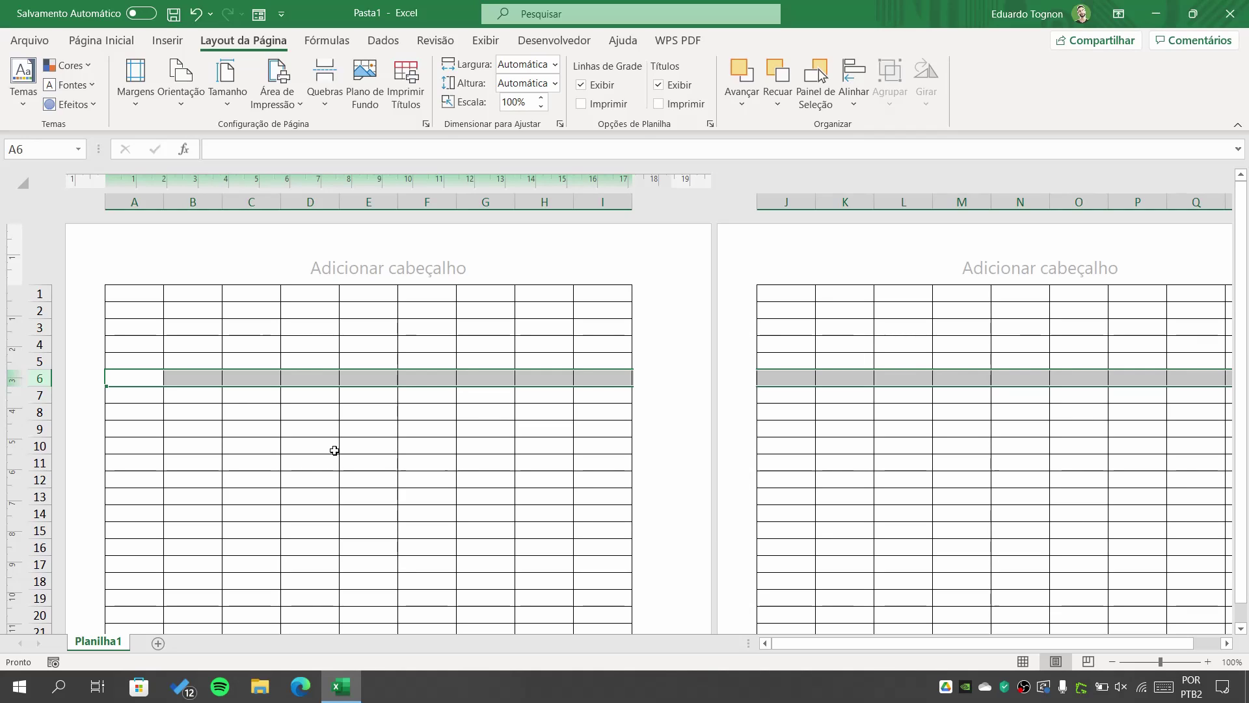
Select the whole sheet with the corner button and right-click a column header
click(8, 177)
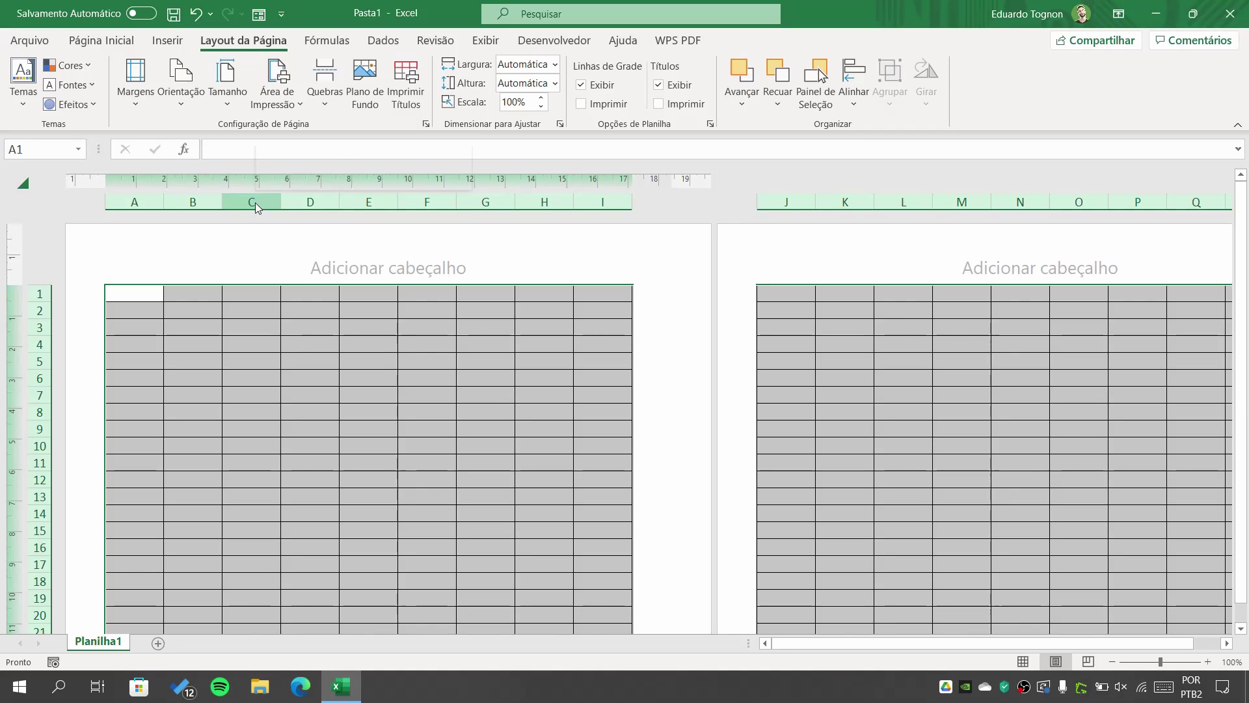
right_click(255, 201)
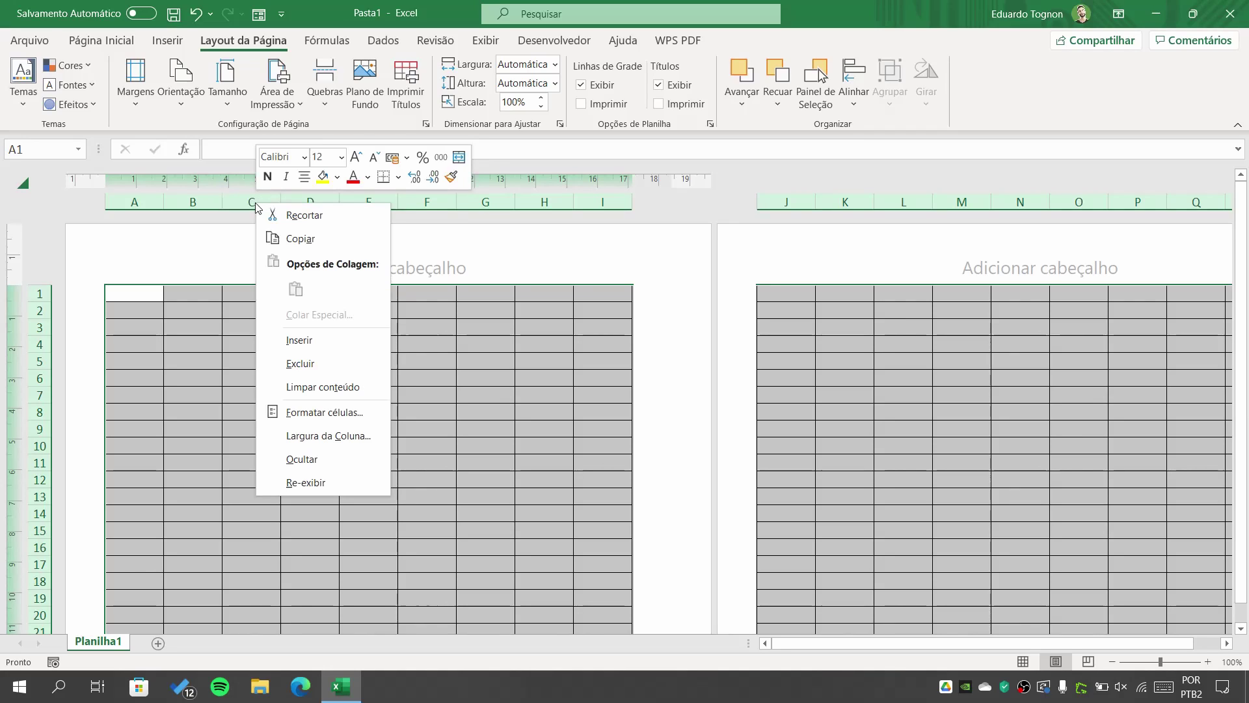
Set all columns to 1cm in Largura da Coluna and scroll to check columns A–R fit page one
click(318, 438)
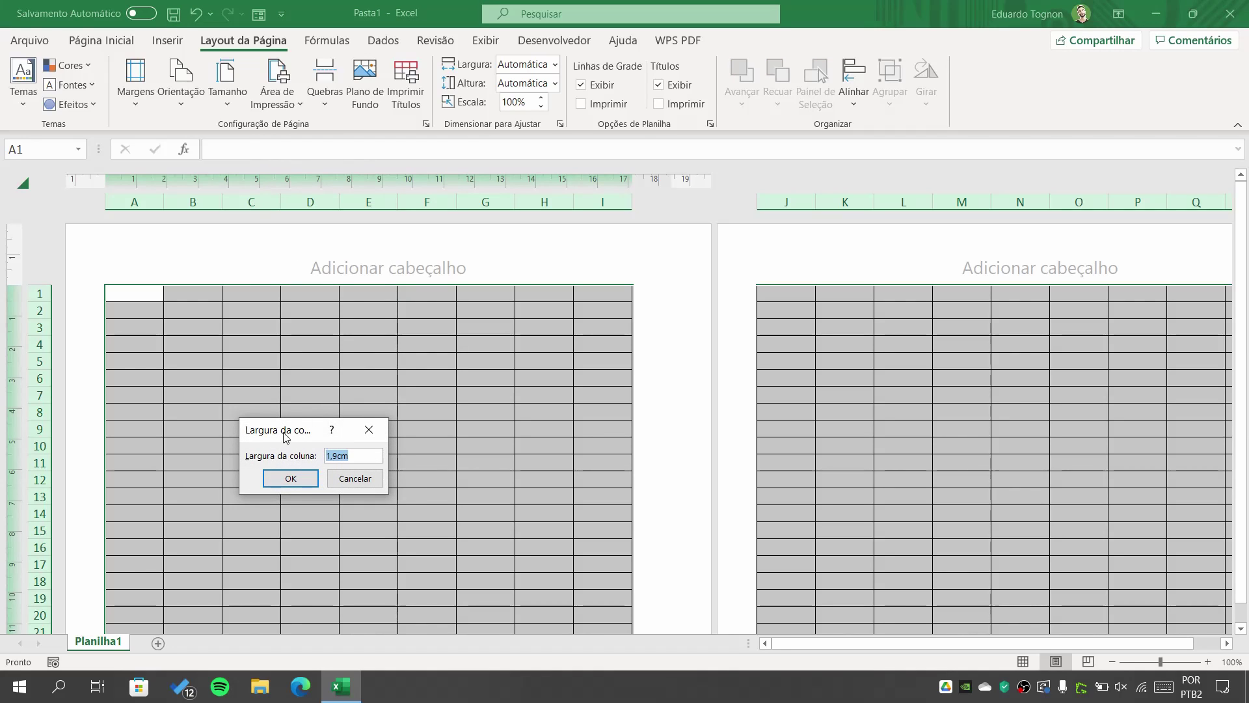
drag(279, 426, 267, 257)
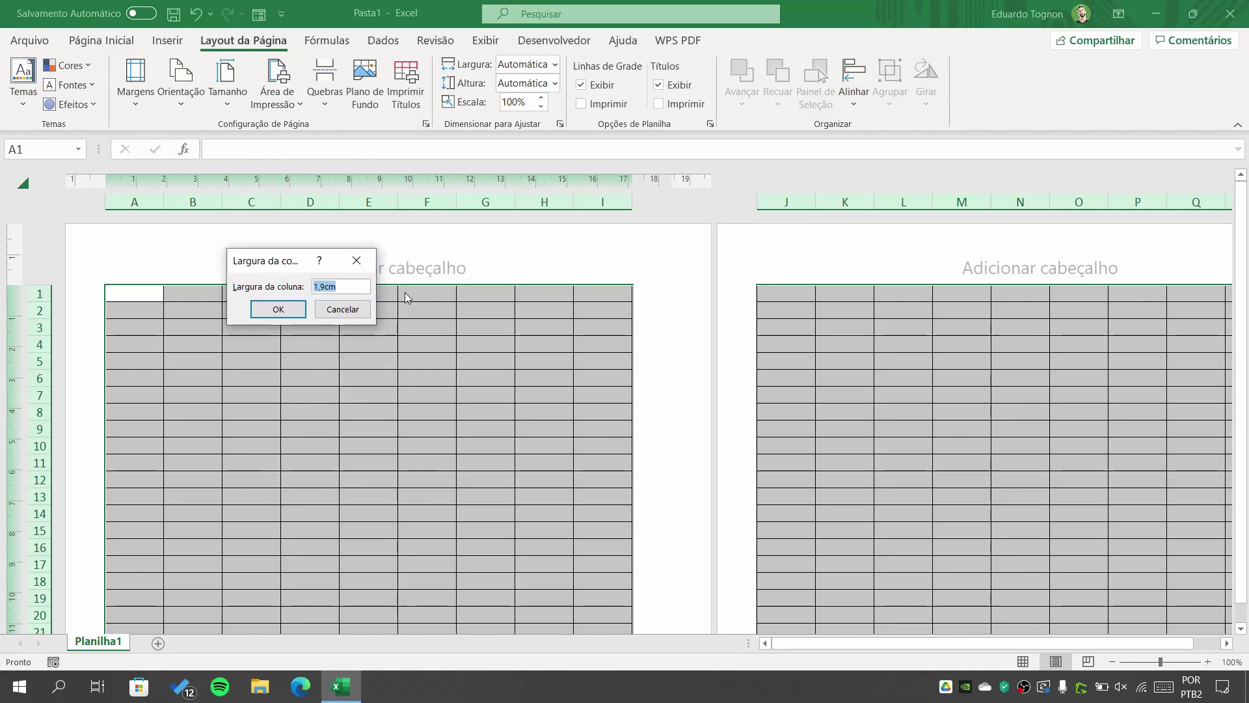
text(1cm)
click(279, 309)
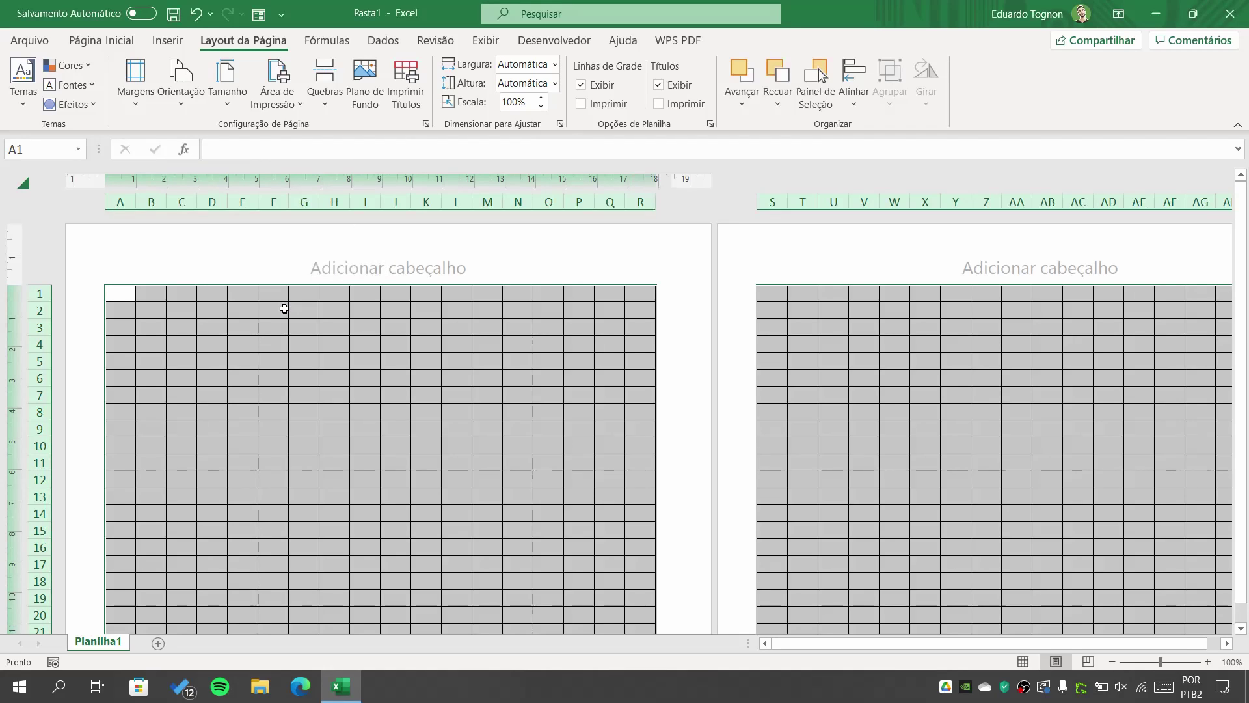
scroll(924, 437, down, 7)
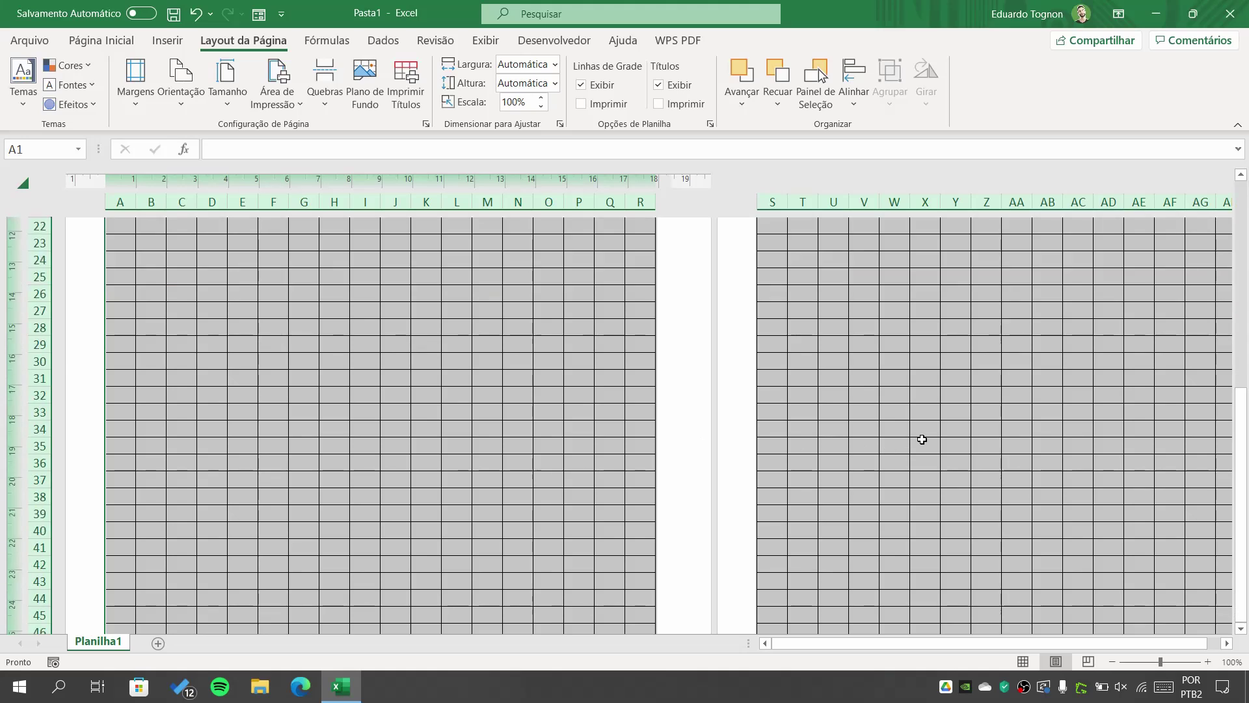
scroll(924, 437, down, 7)
scroll(924, 437, down, 5)
scroll(925, 437, up, 12)
scroll(925, 439, up, 8)
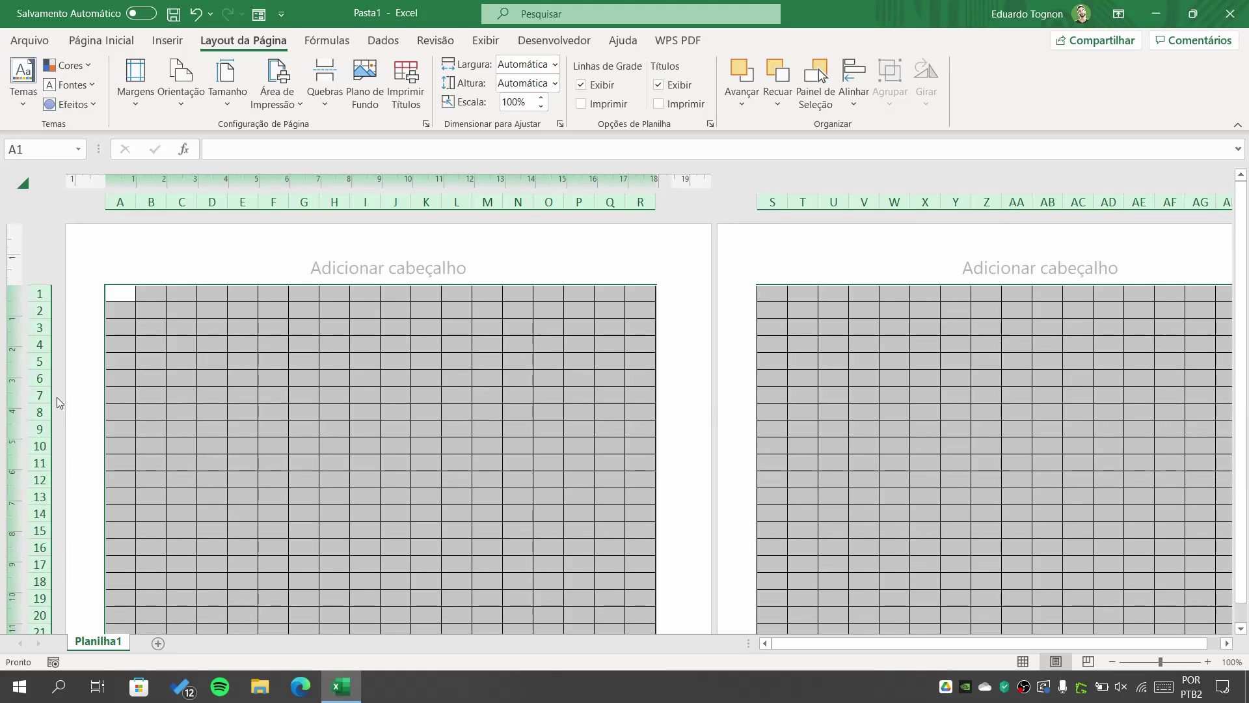
Set every row's Altura da Linha to 1 so cells become squares, then deselect the sheet
right_click(36, 361)
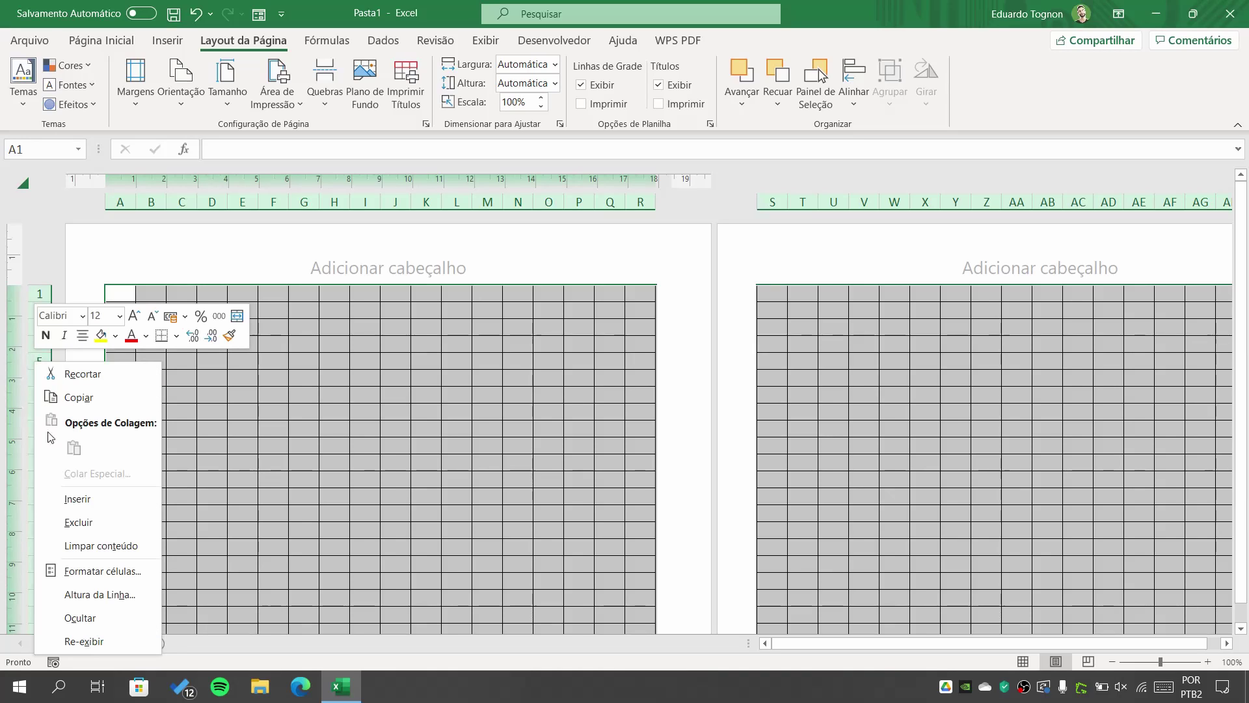
click(102, 594)
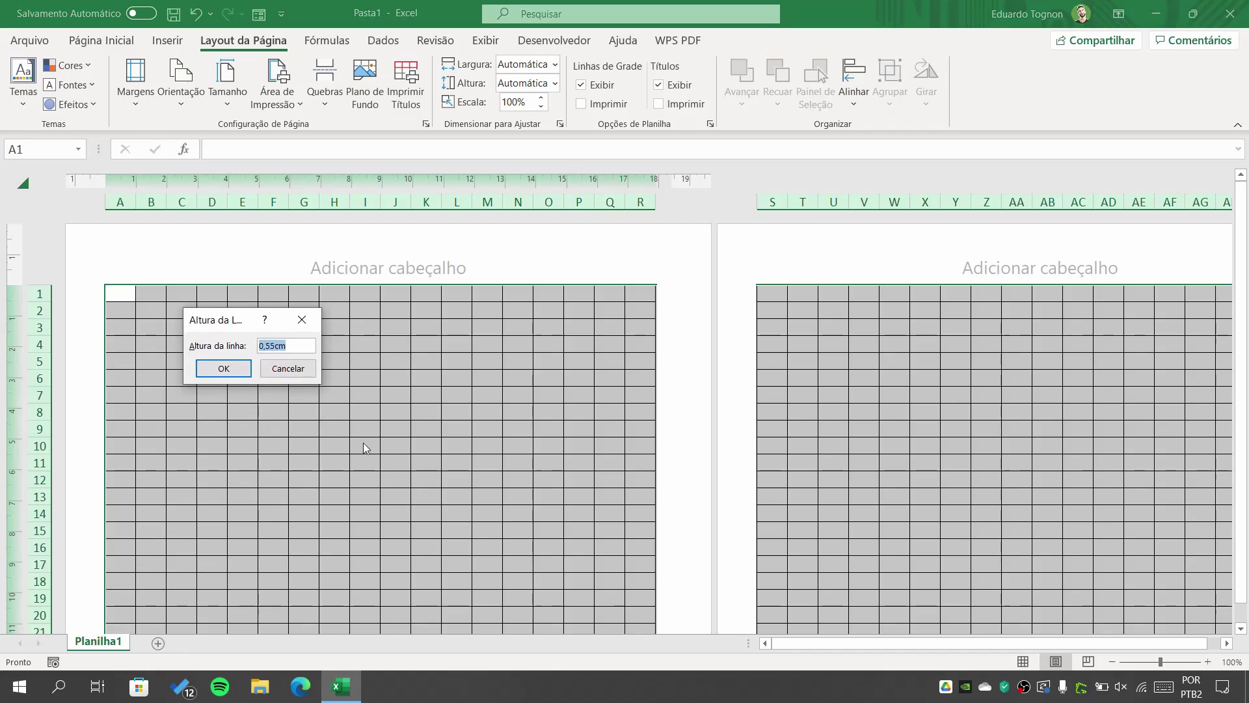
text(1)
click(228, 368)
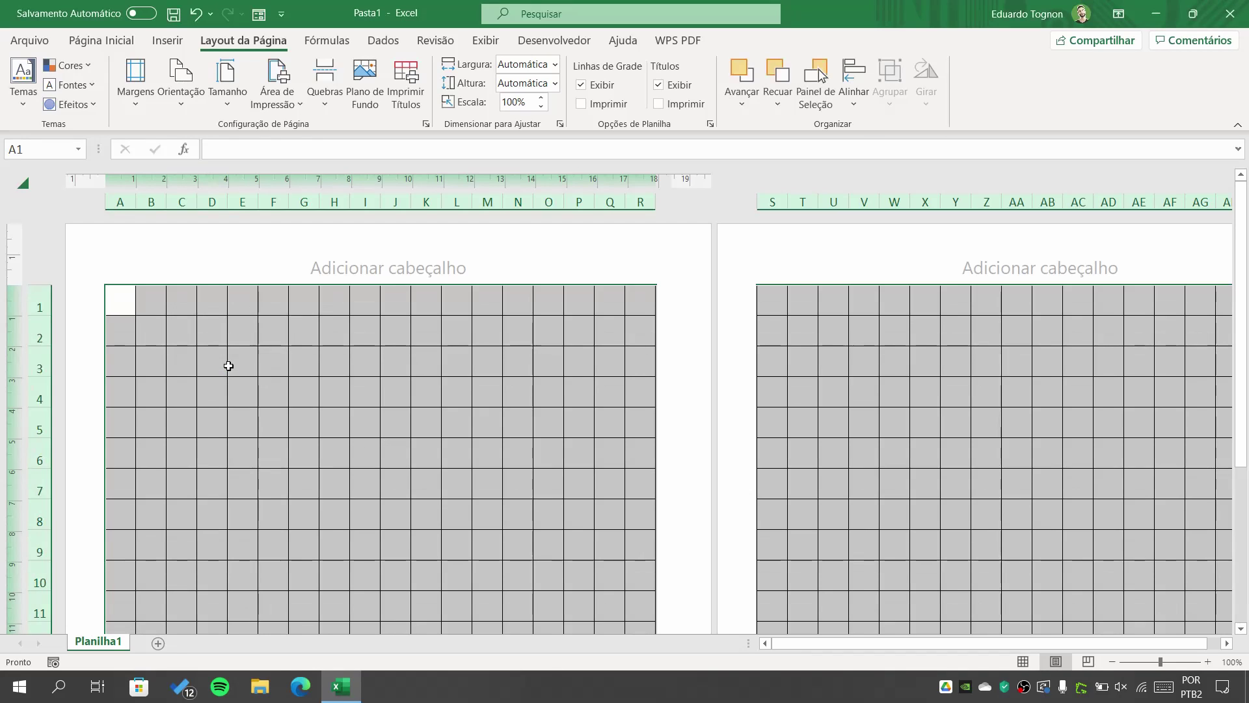
click(378, 448)
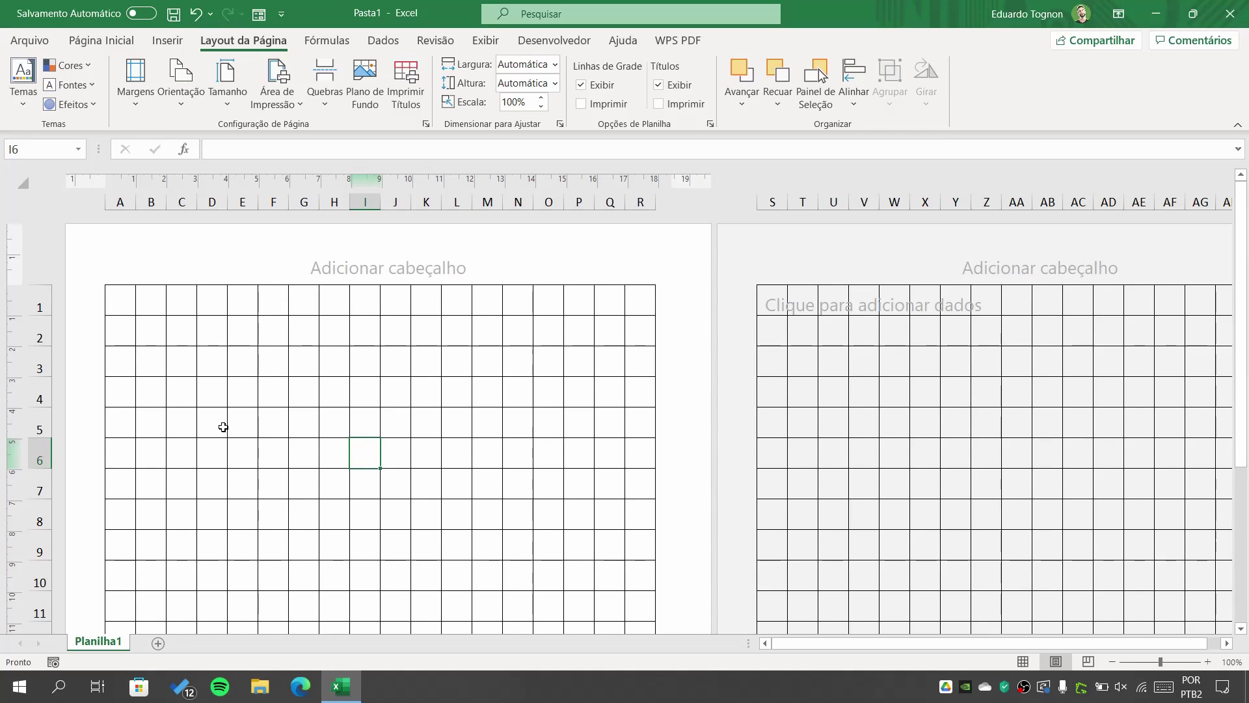
right_click(371, 199)
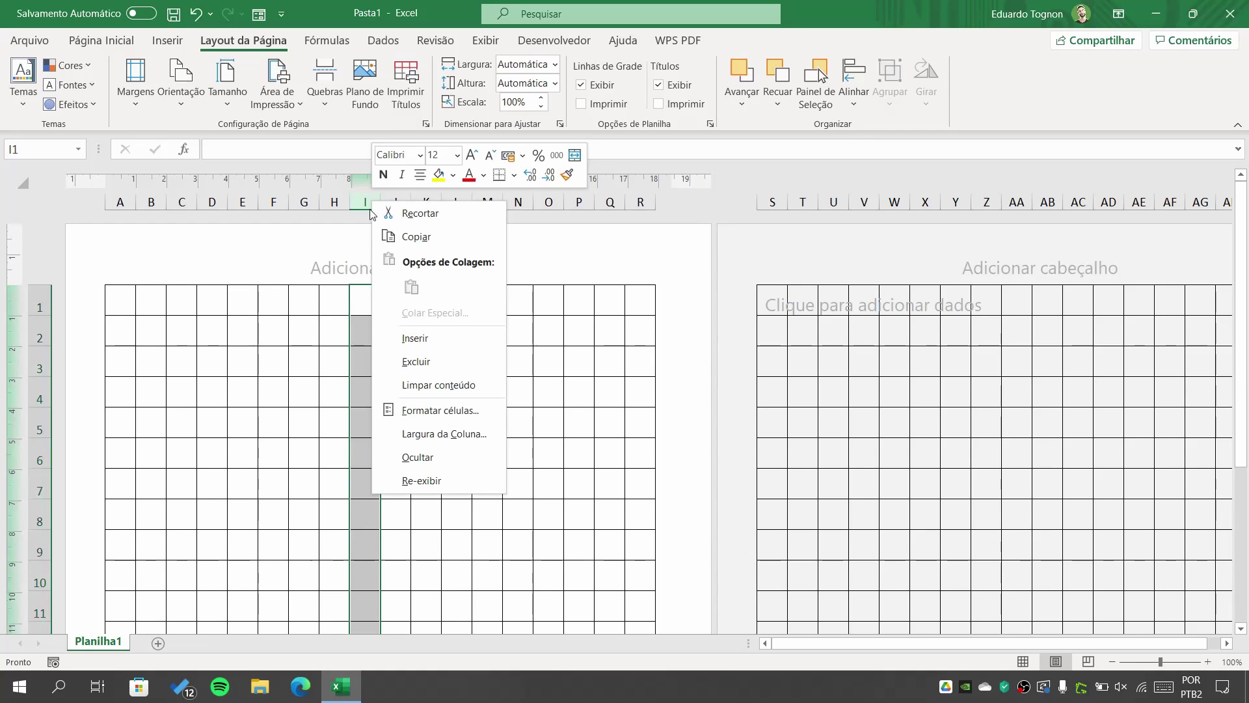
click(436, 434)
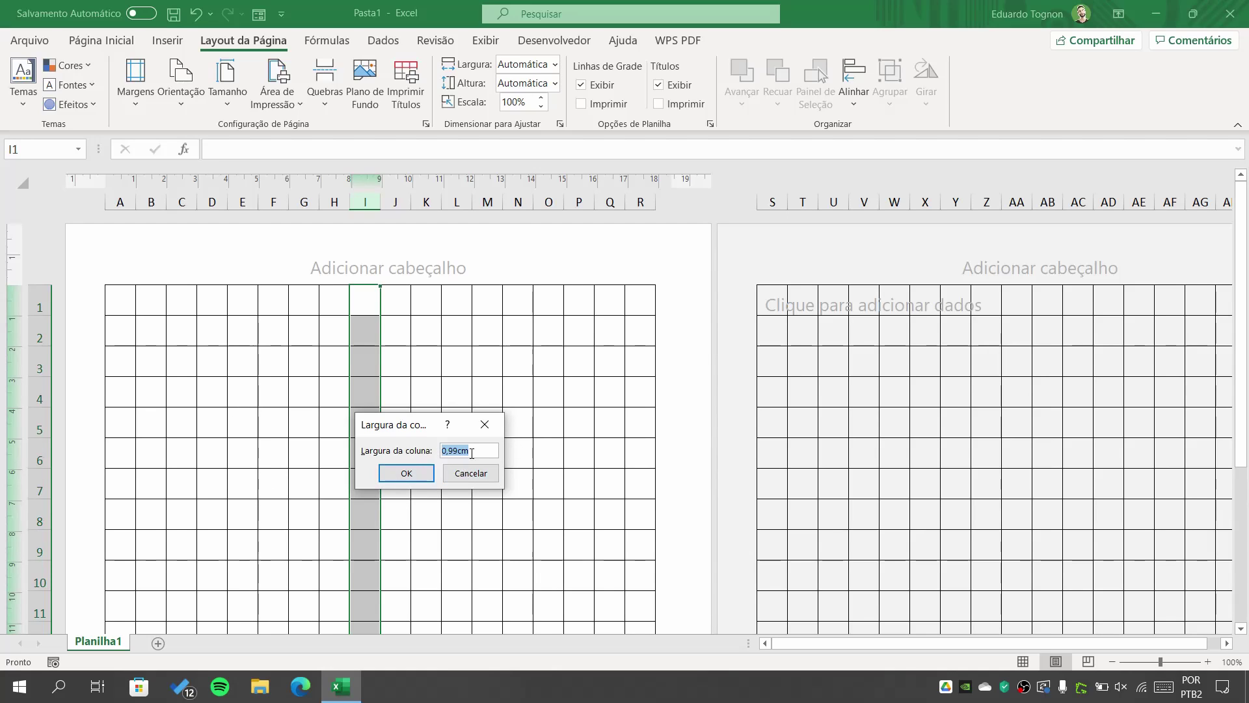
click(460, 476)
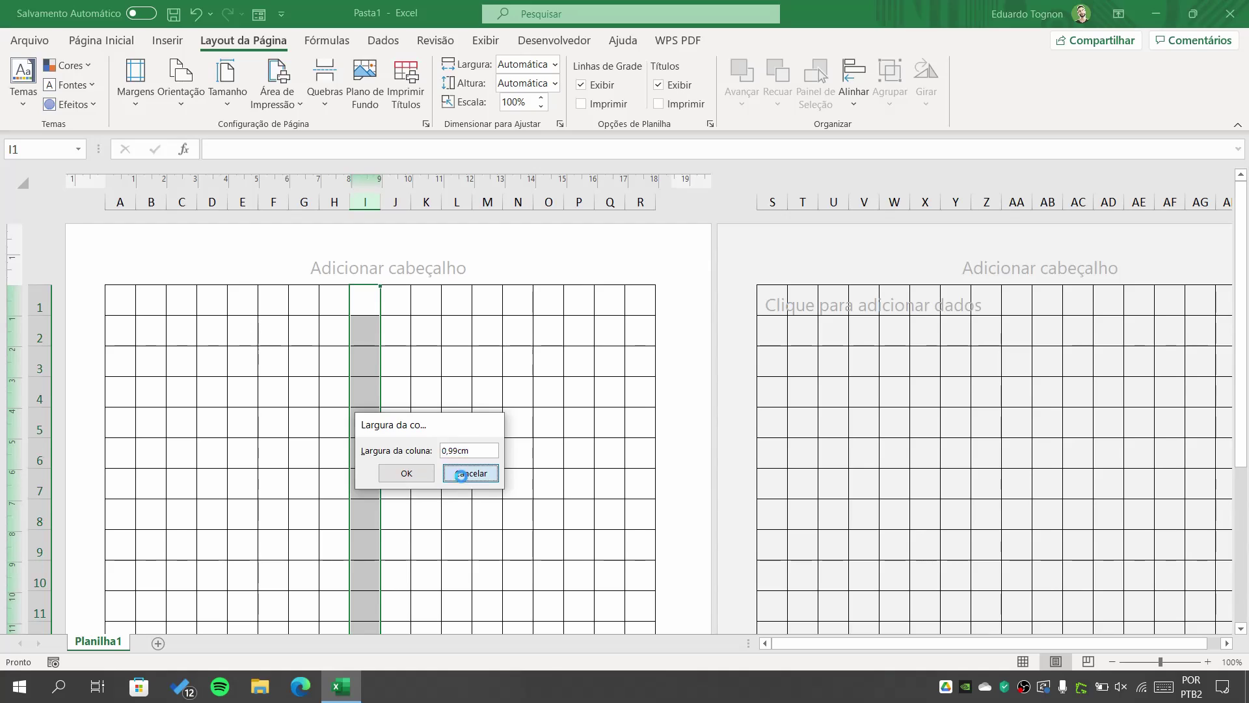
click(449, 391)
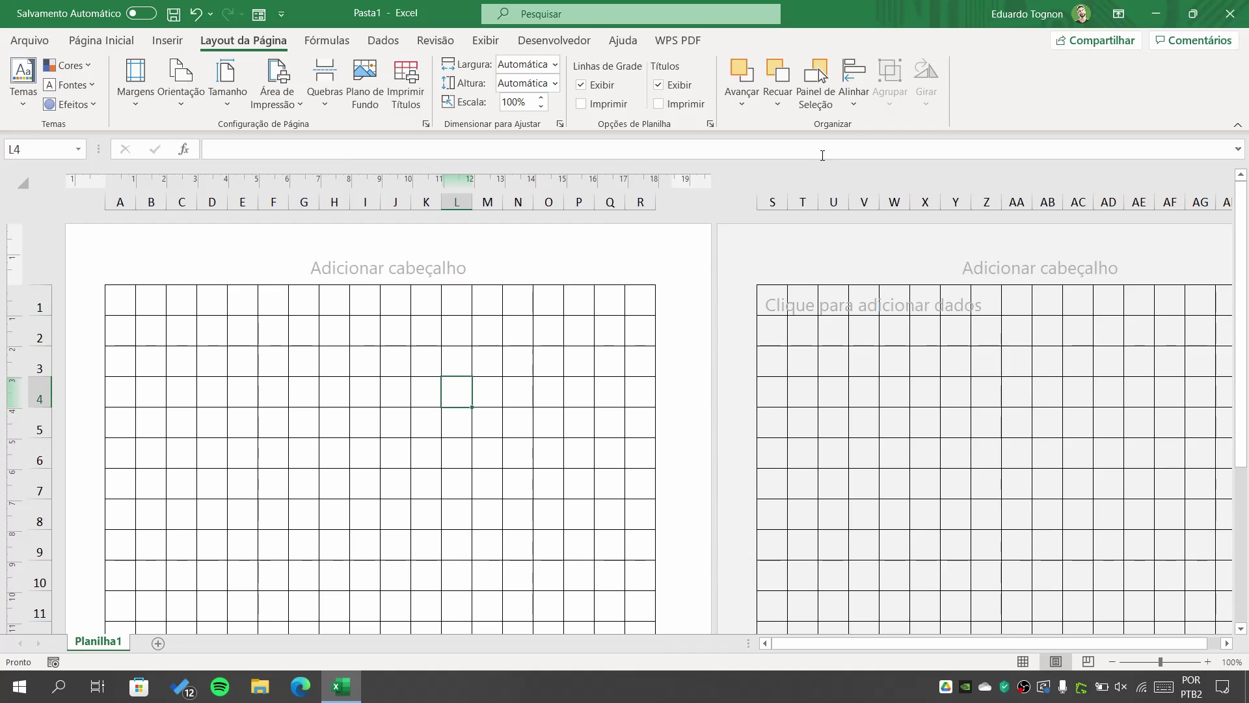
Switch Planilha1 back to Normal view from the Exibir tab
click(643, 196)
click(582, 277)
drag(518, 361, 488, 361)
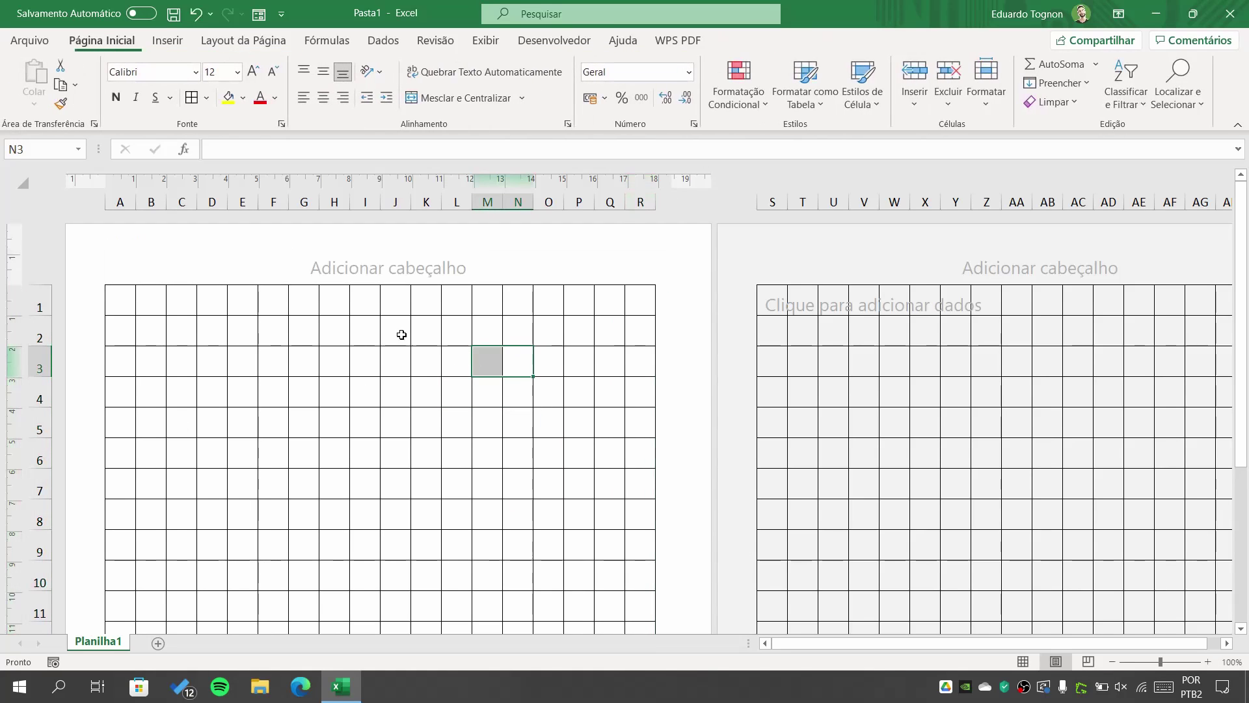
scroll(401, 334, down, 7)
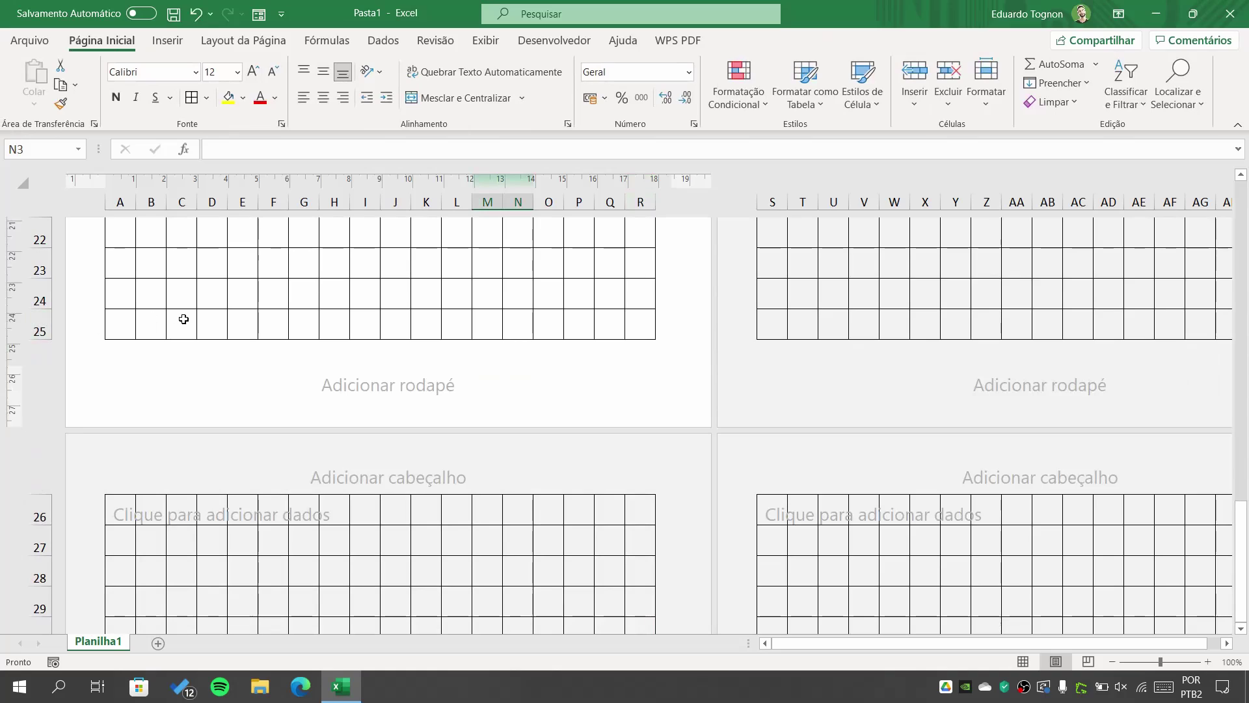
scroll(373, 396, up, 1)
scroll(373, 395, up, 6)
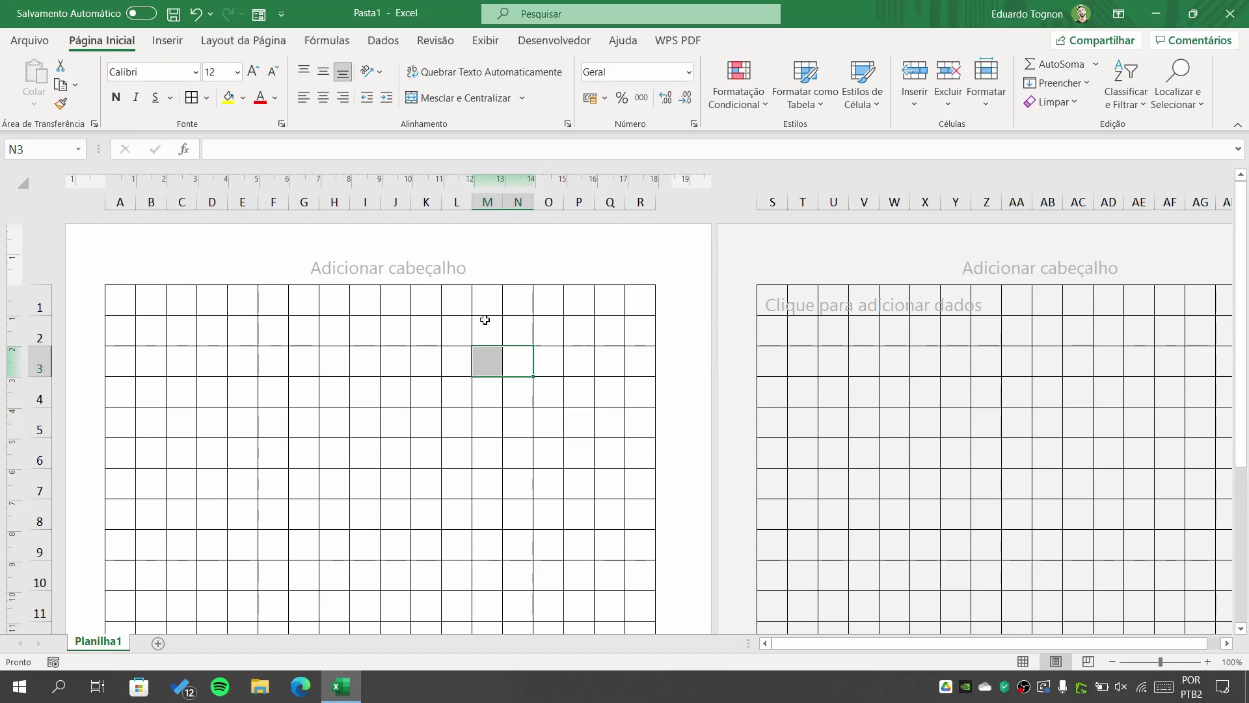
click(485, 40)
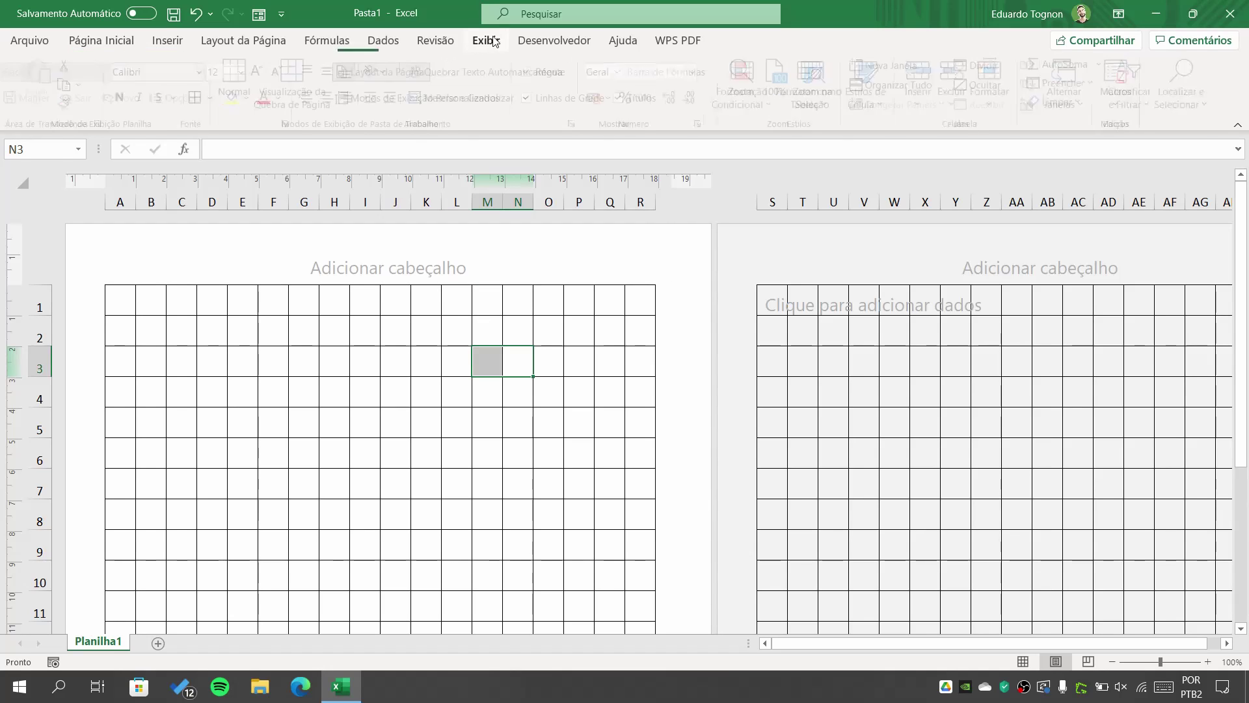
click(248, 73)
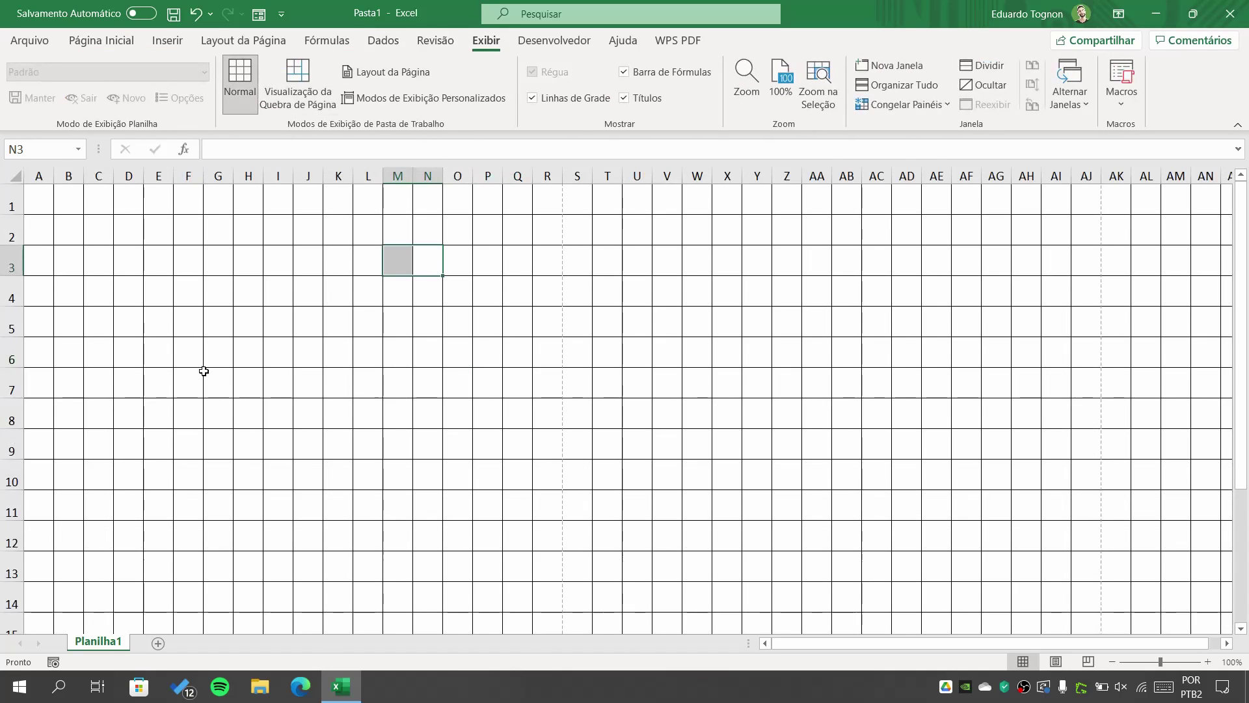
click(476, 298)
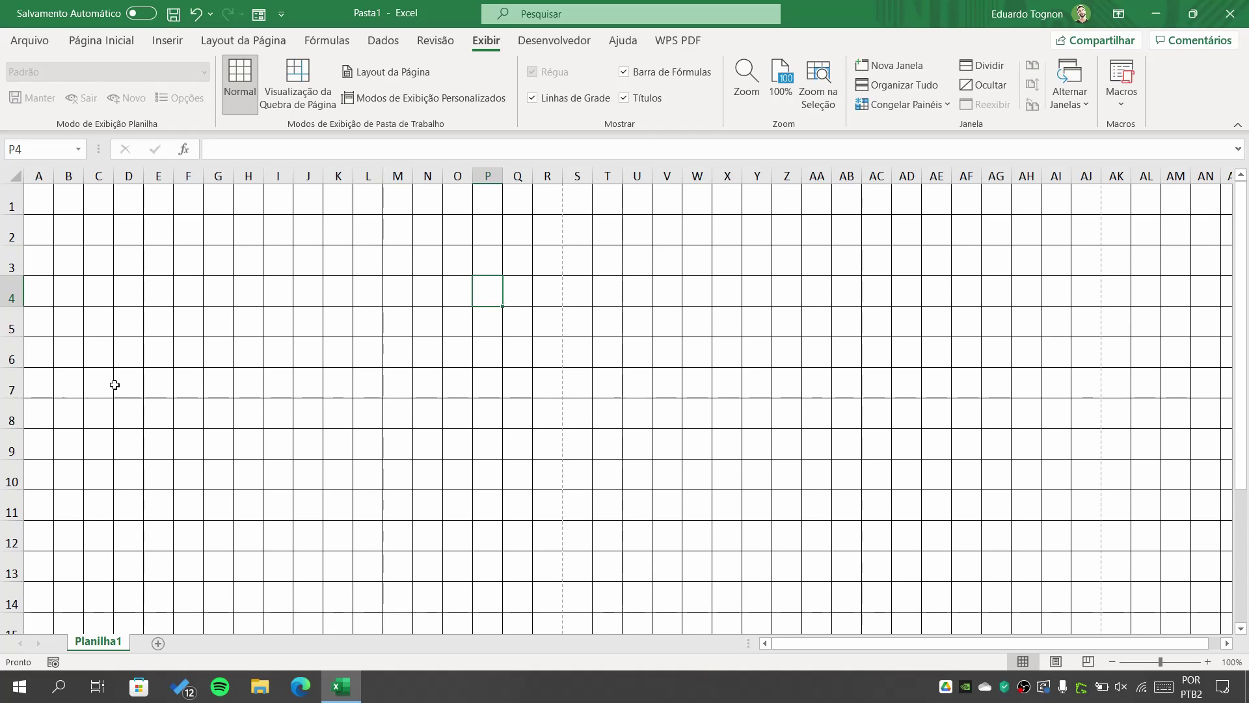
click(44, 42)
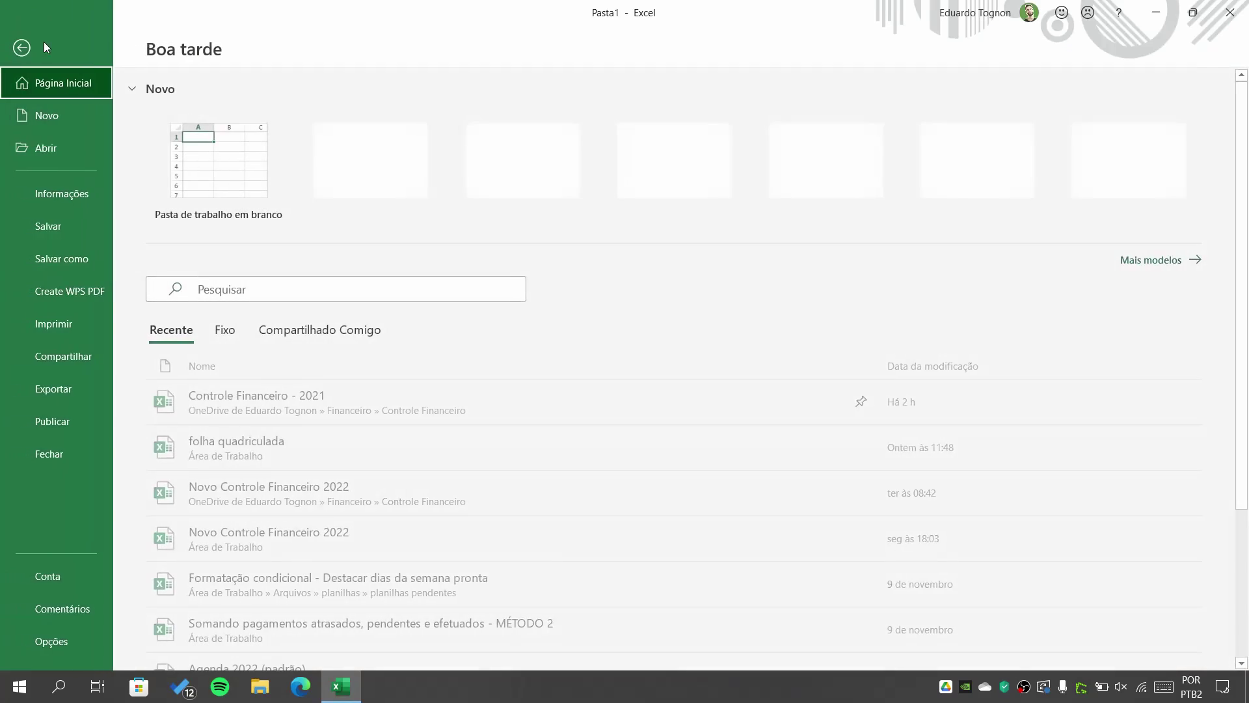
click(56, 312)
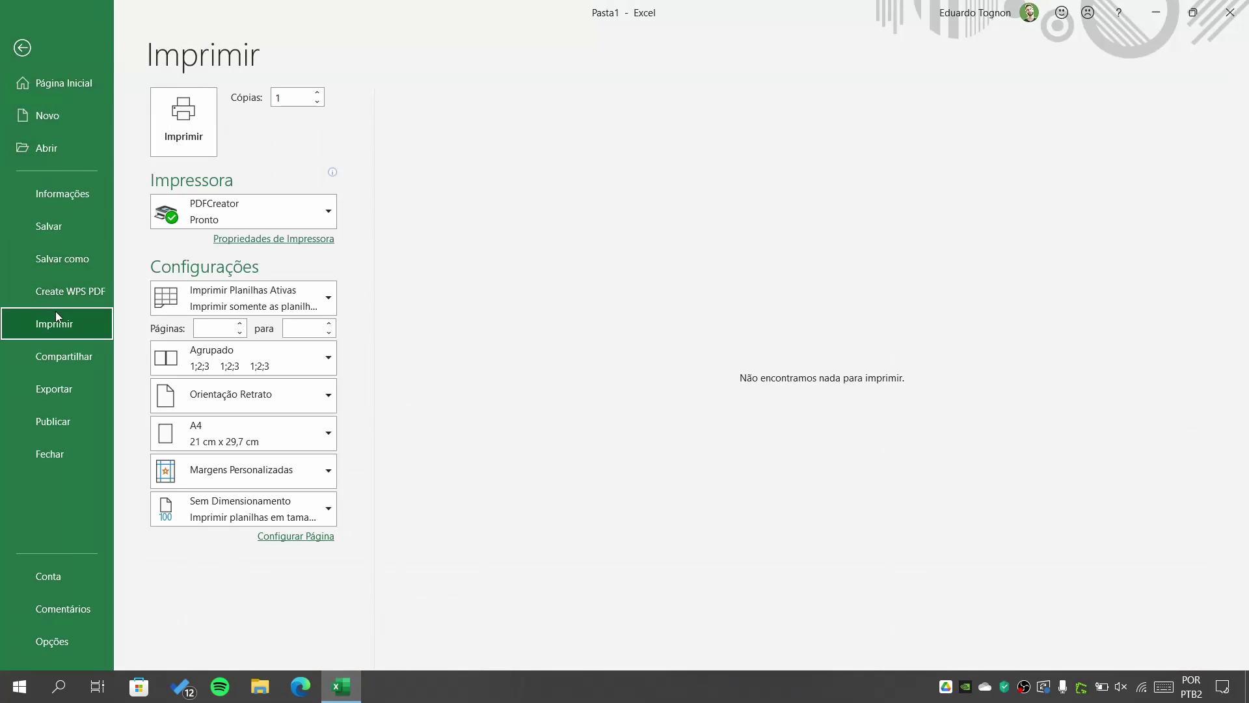
click(28, 40)
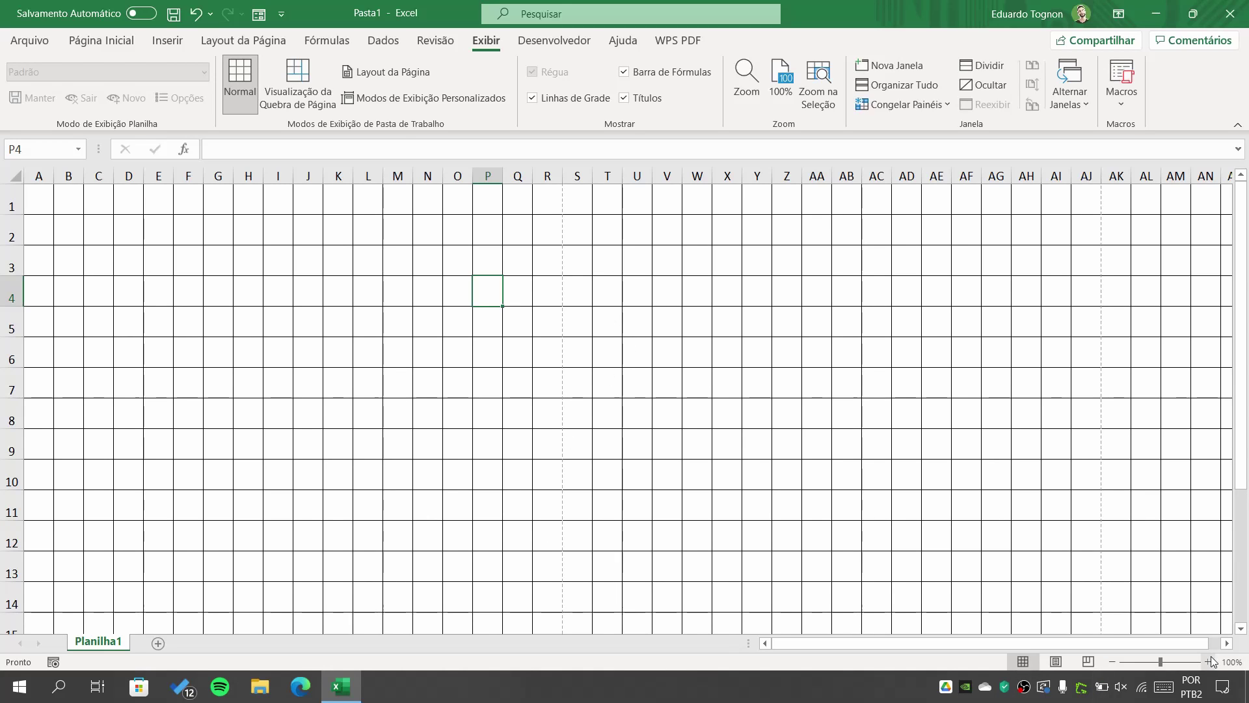
Zoom the sheet to 140% and scroll to inspect the page break after row 25
click(1208, 661)
click(1208, 661)
click(1208, 661)
click(1208, 661)
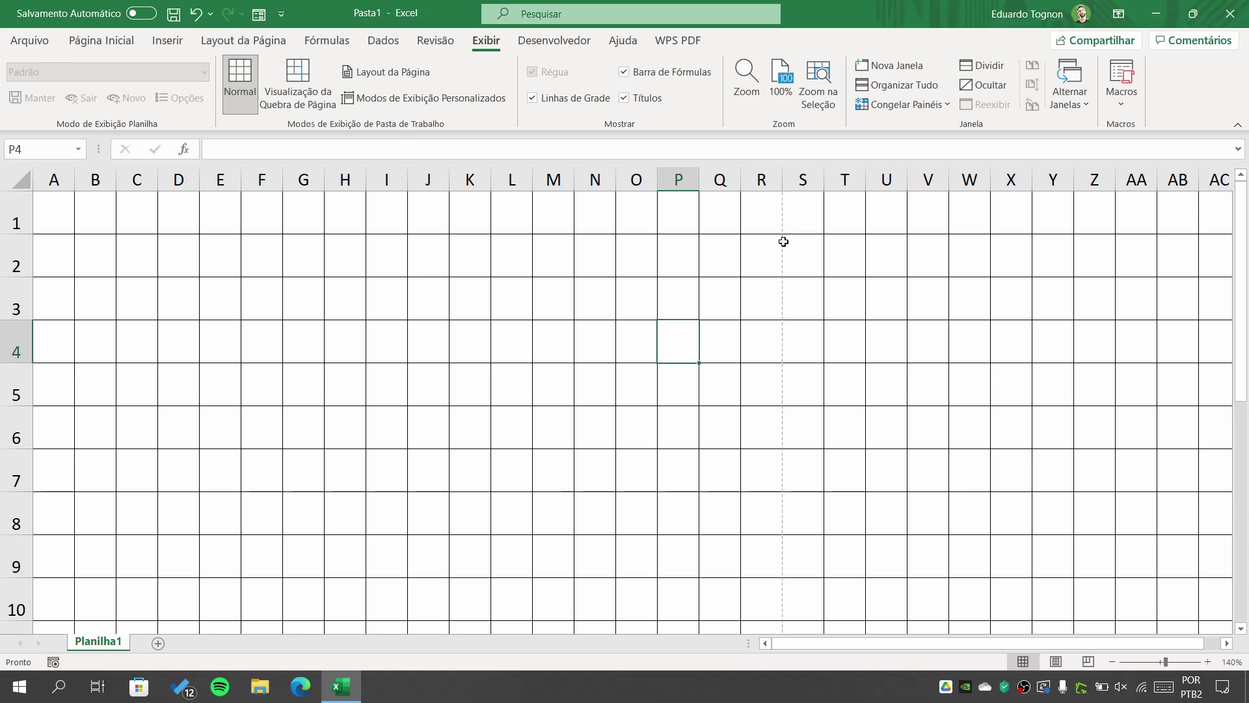
scroll(552, 327, down, 3)
scroll(552, 327, down, 3)
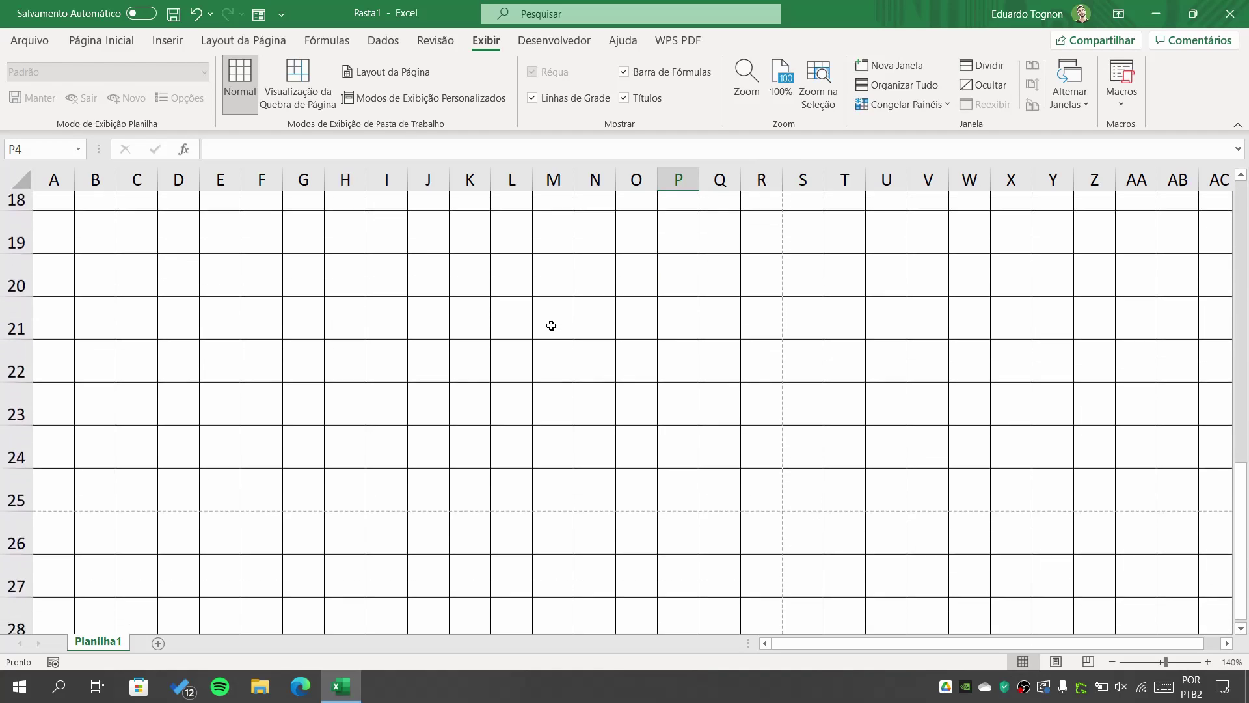
click(8, 483)
click(8, 496)
click(178, 344)
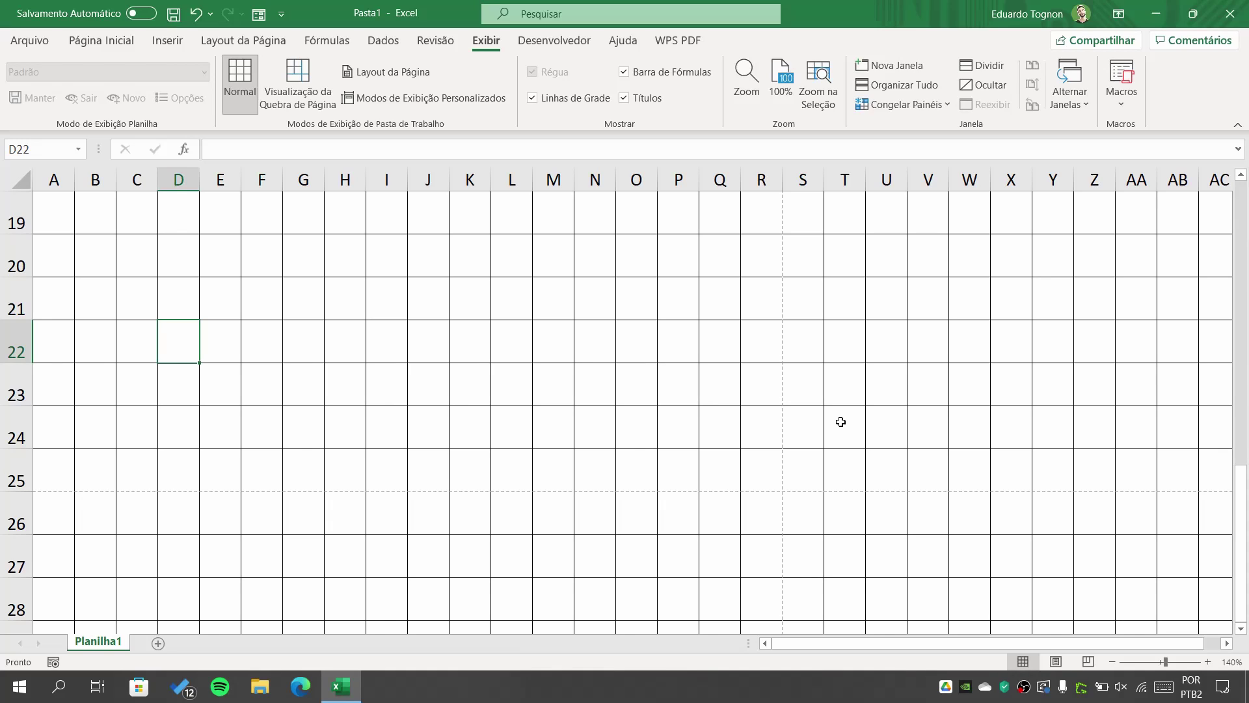
scroll(840, 421, up, 6)
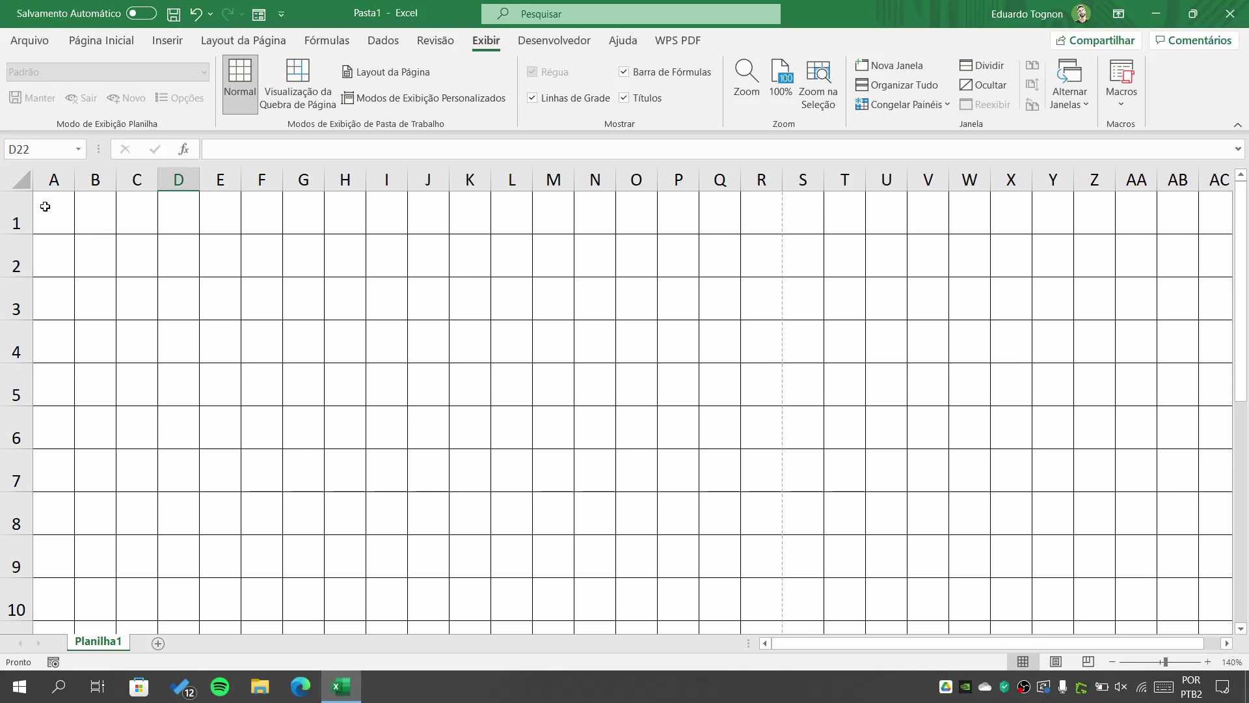
Select A1:R25 along the dashed page-break lines and show the Layout da Página commands
drag(45, 206, 769, 219)
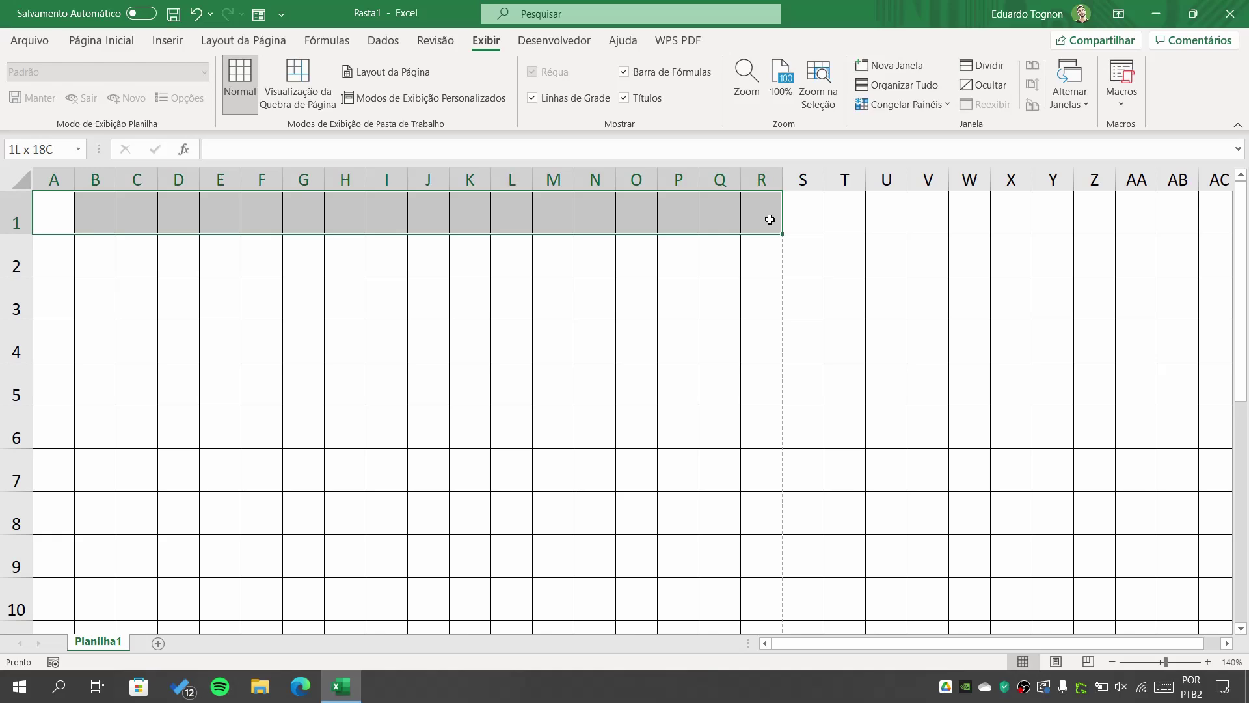
mouse_move(769, 220)
mouse_down()
mouse_move(795, 218)
mouse_move(762, 219)
mouse_up()
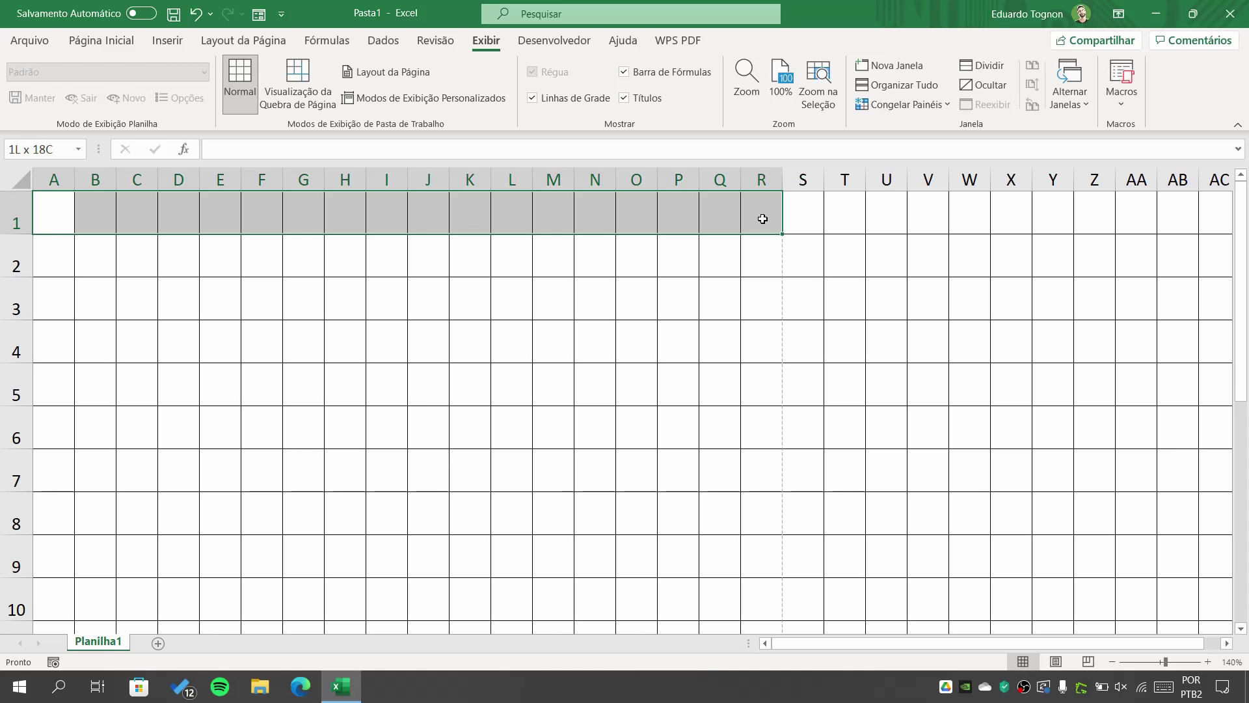
mouse_move(762, 218)
mouse_down()
mouse_move(733, 323)
mouse_move(759, 582)
mouse_move(774, 579)
mouse_move(765, 478)
mouse_move(747, 599)
mouse_move(744, 474)
mouse_move(746, 593)
mouse_up()
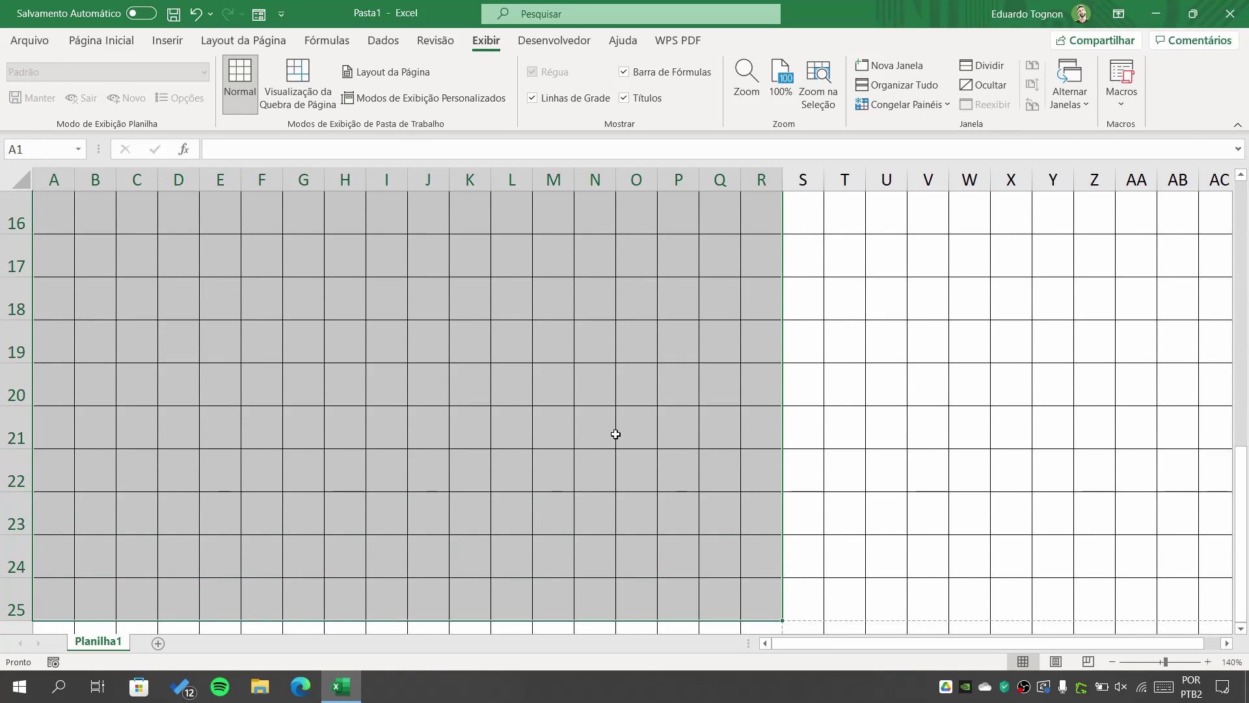
scroll(618, 435, up, 5)
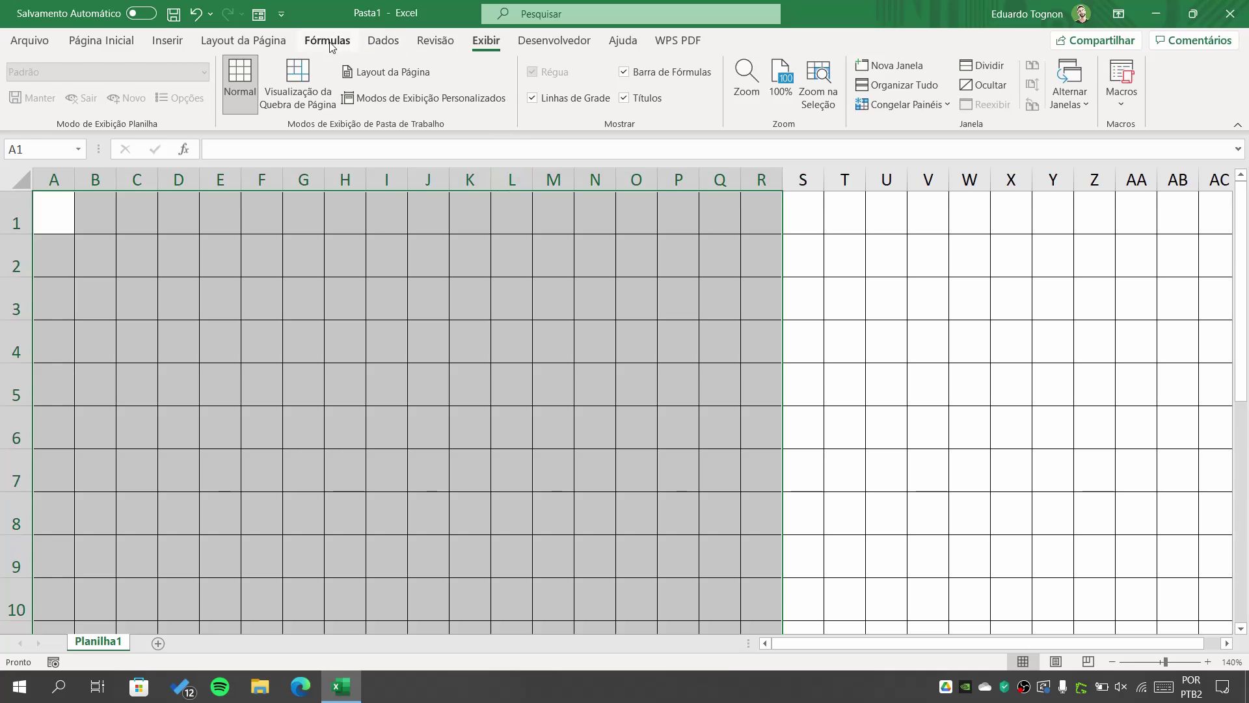
click(251, 39)
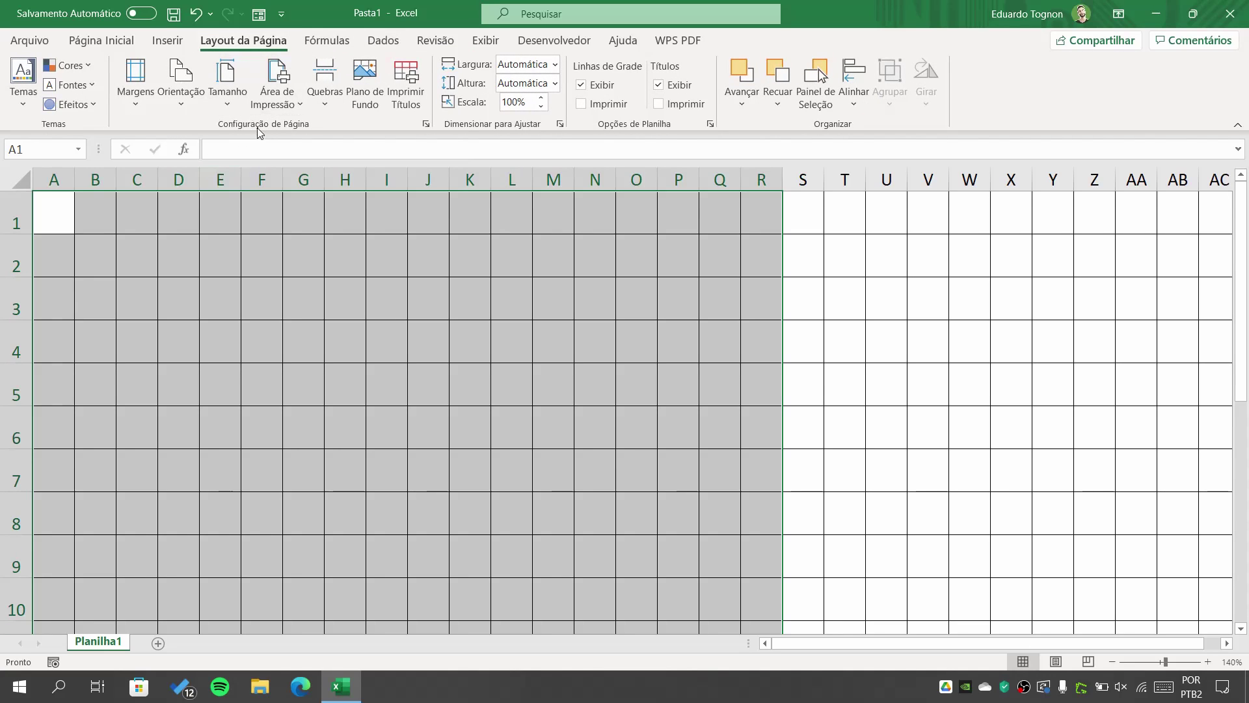
Set A1:R25 as the print area via Área de Impressão > Definir área de impressão, then deselect
click(296, 99)
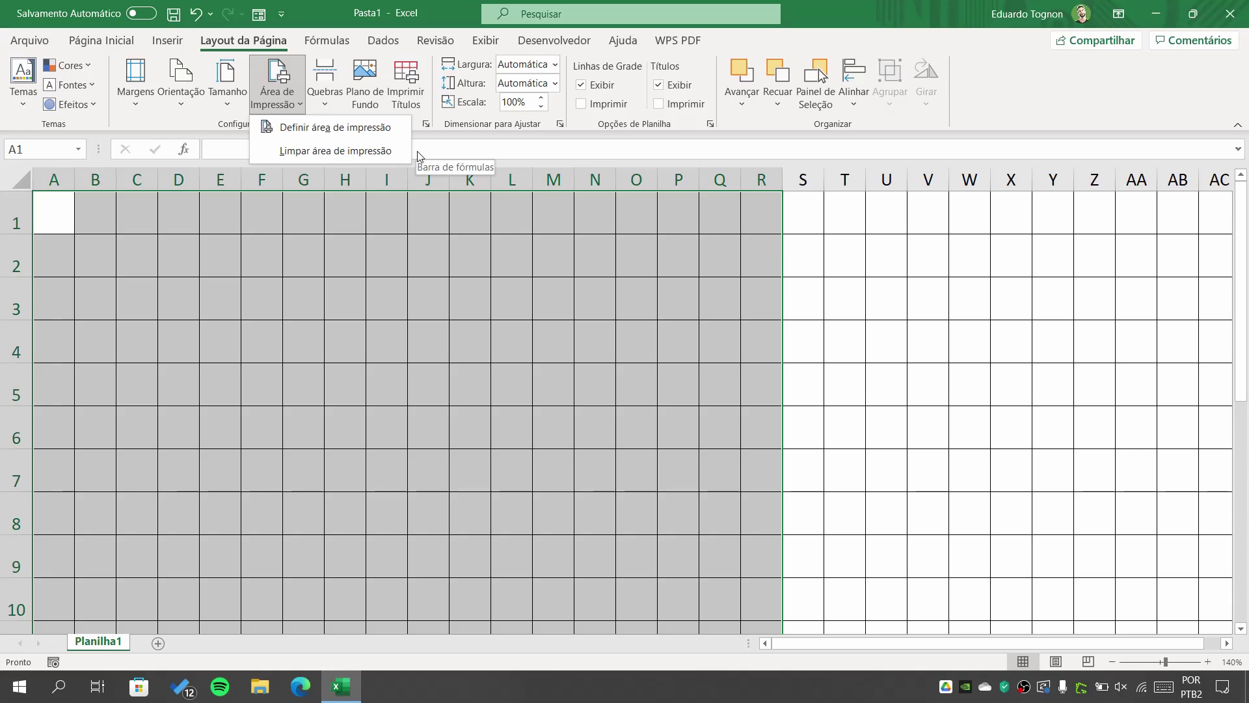
click(290, 128)
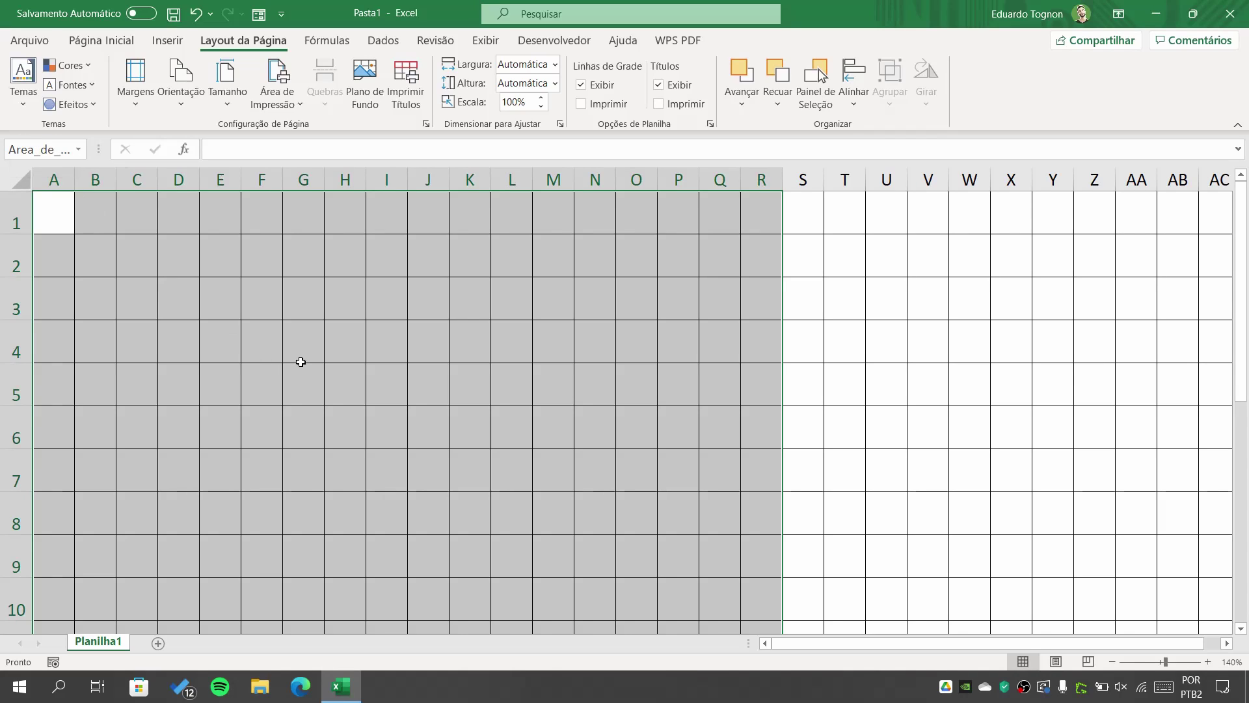
click(213, 273)
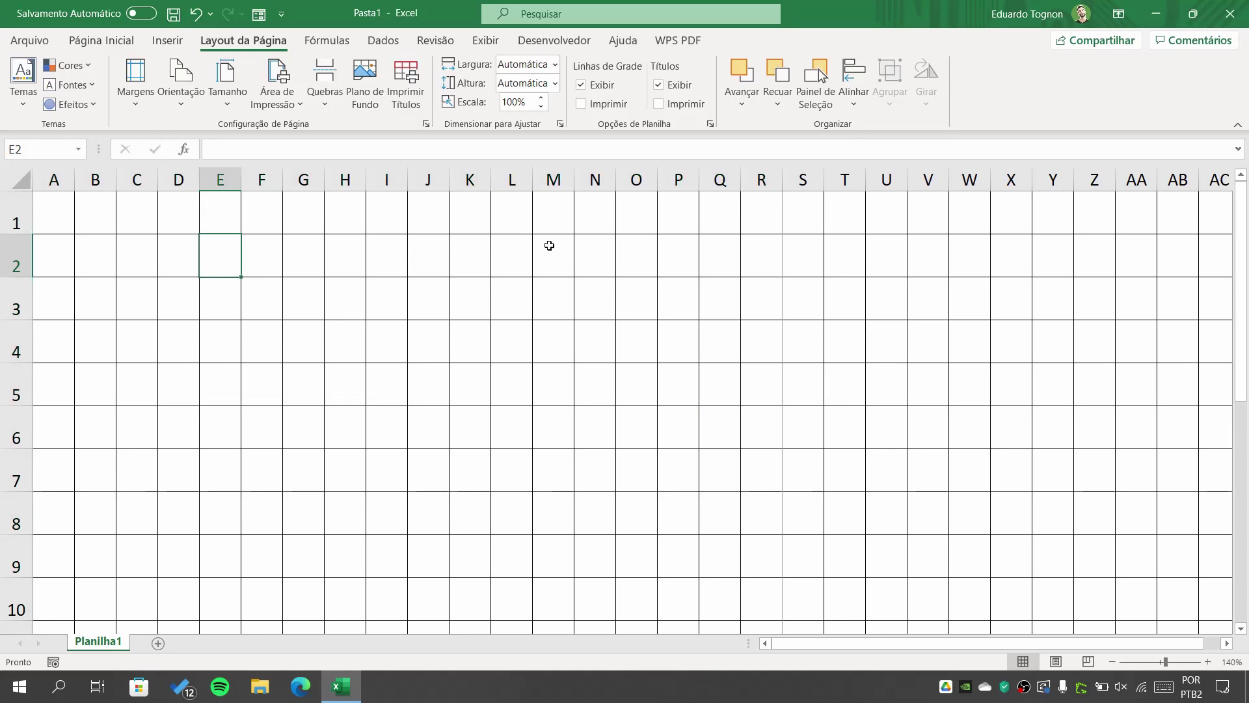
click(1023, 289)
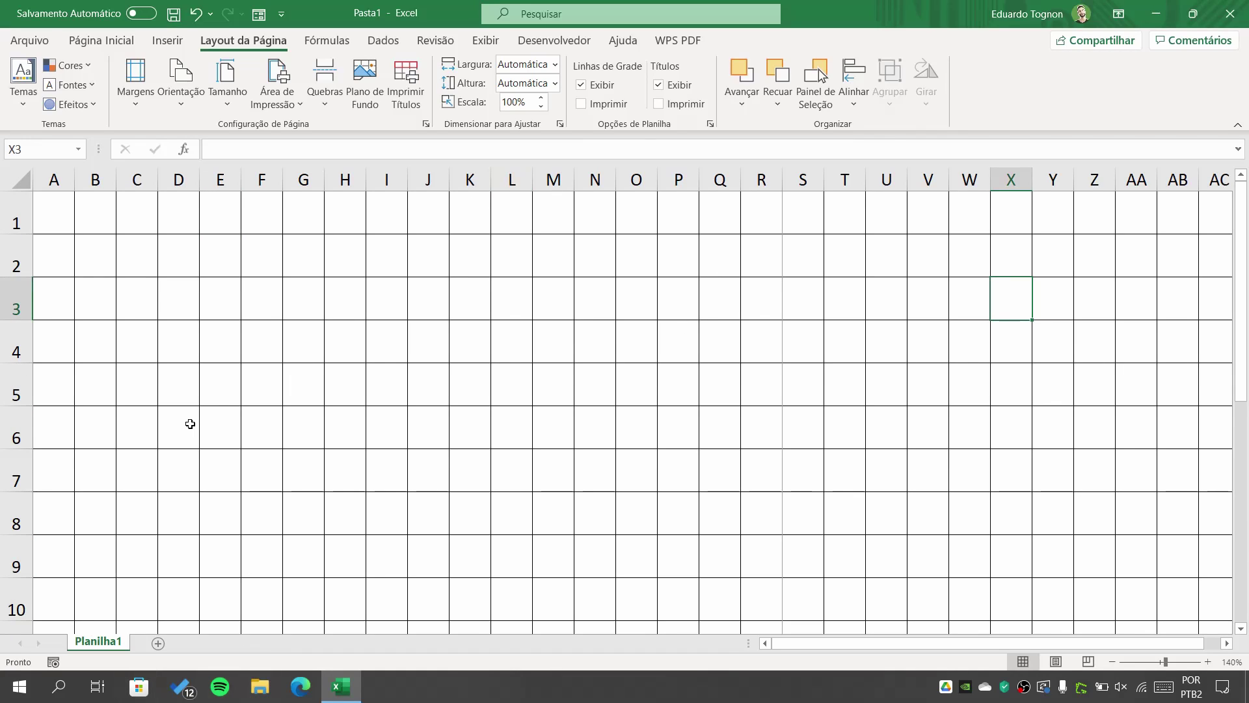
click(46, 42)
click(60, 321)
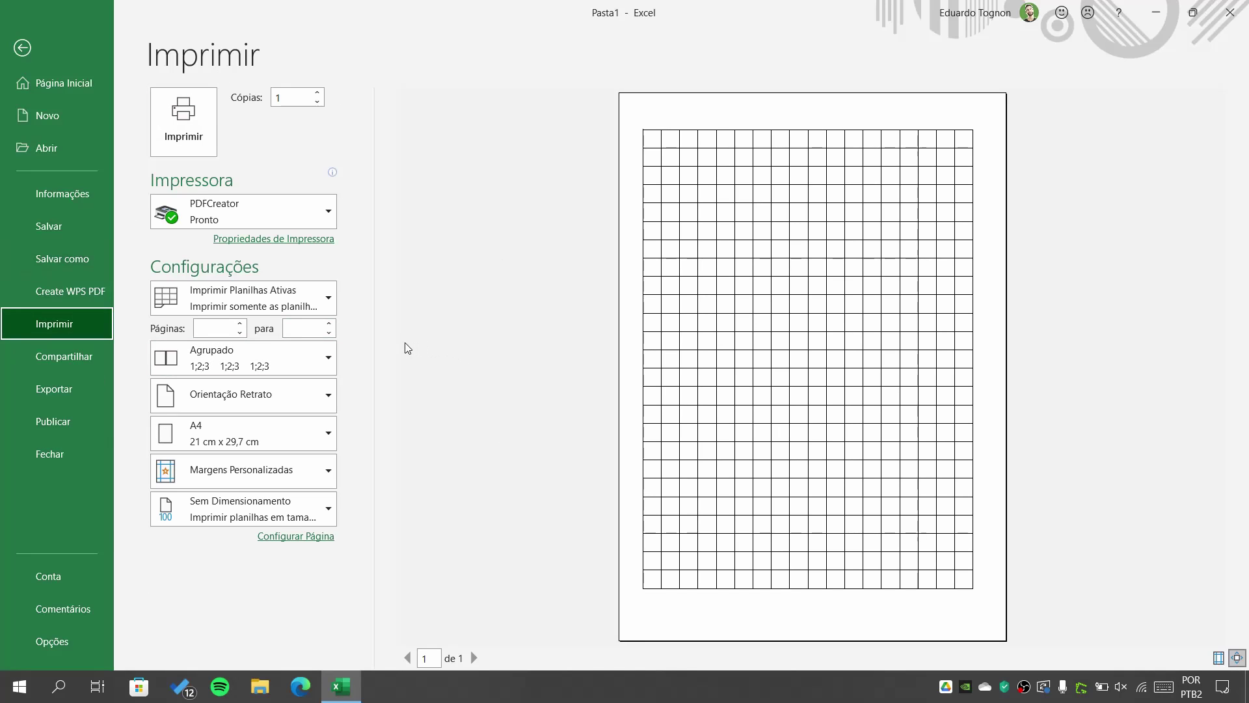
click(311, 540)
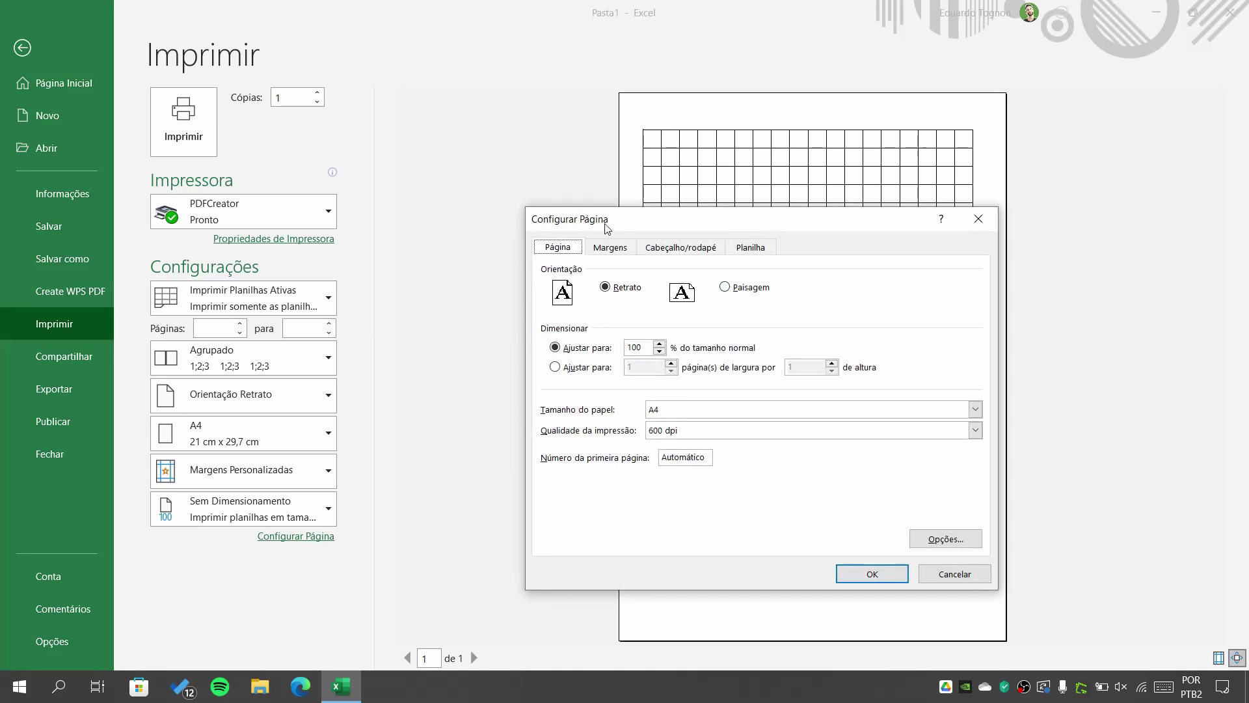
click(977, 218)
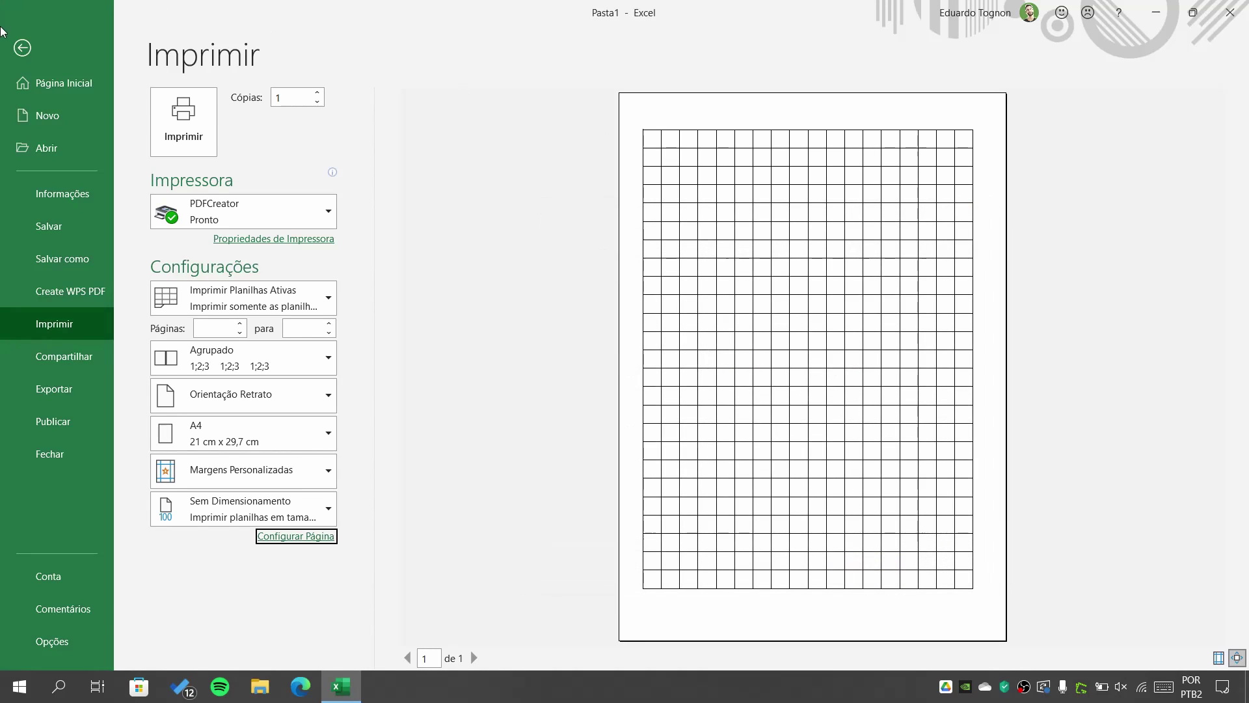
click(22, 46)
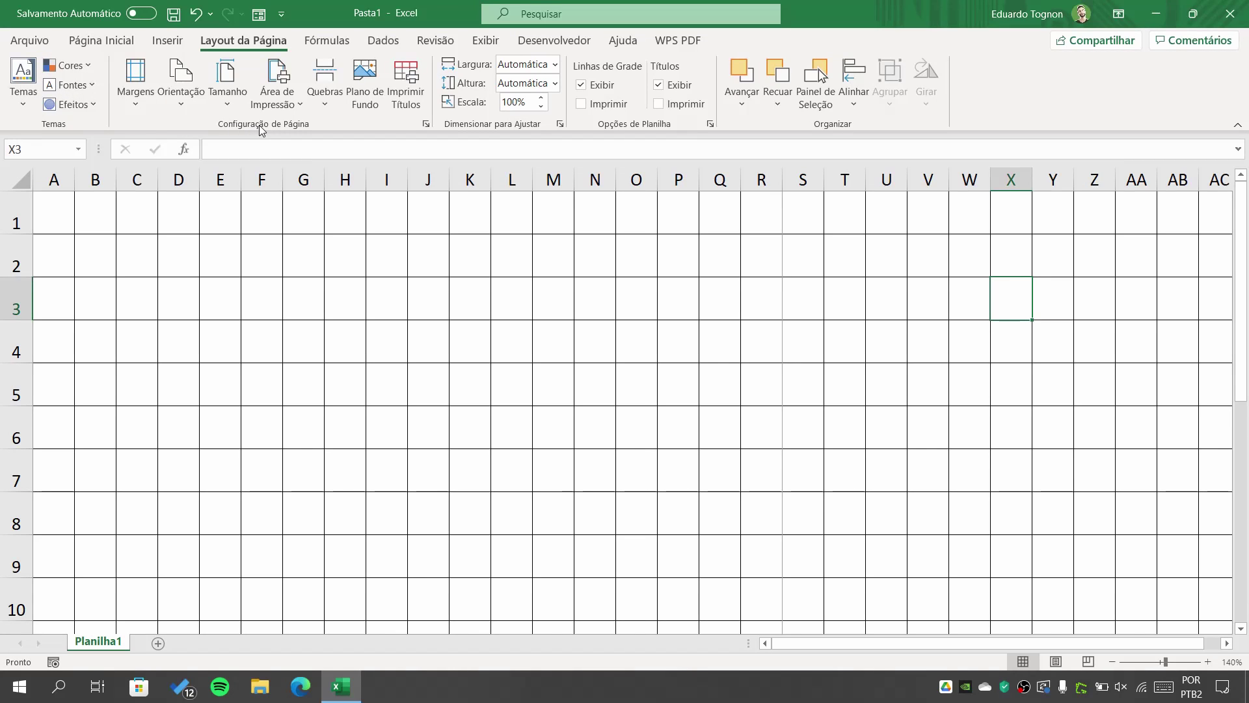
Review the Page Setup tabs Margens, Cabeçalho/rodapé and Planilha, ending on Margens
click(427, 123)
drag(654, 221, 412, 142)
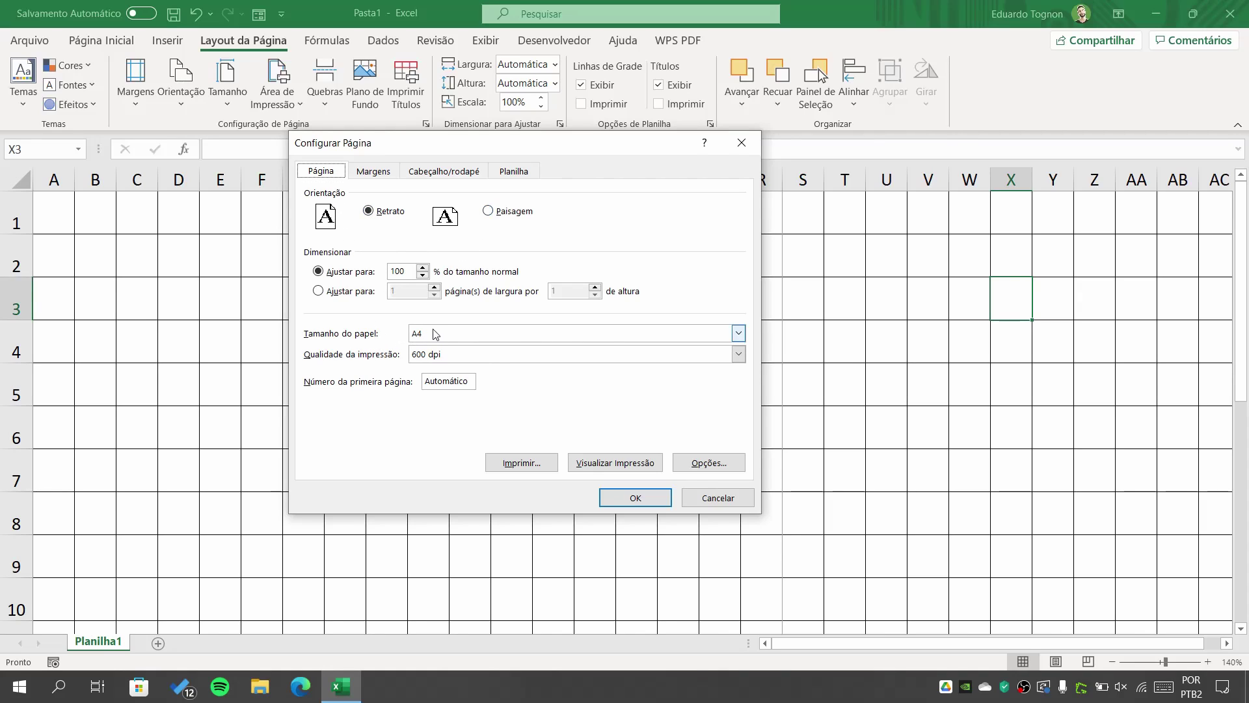
click(383, 175)
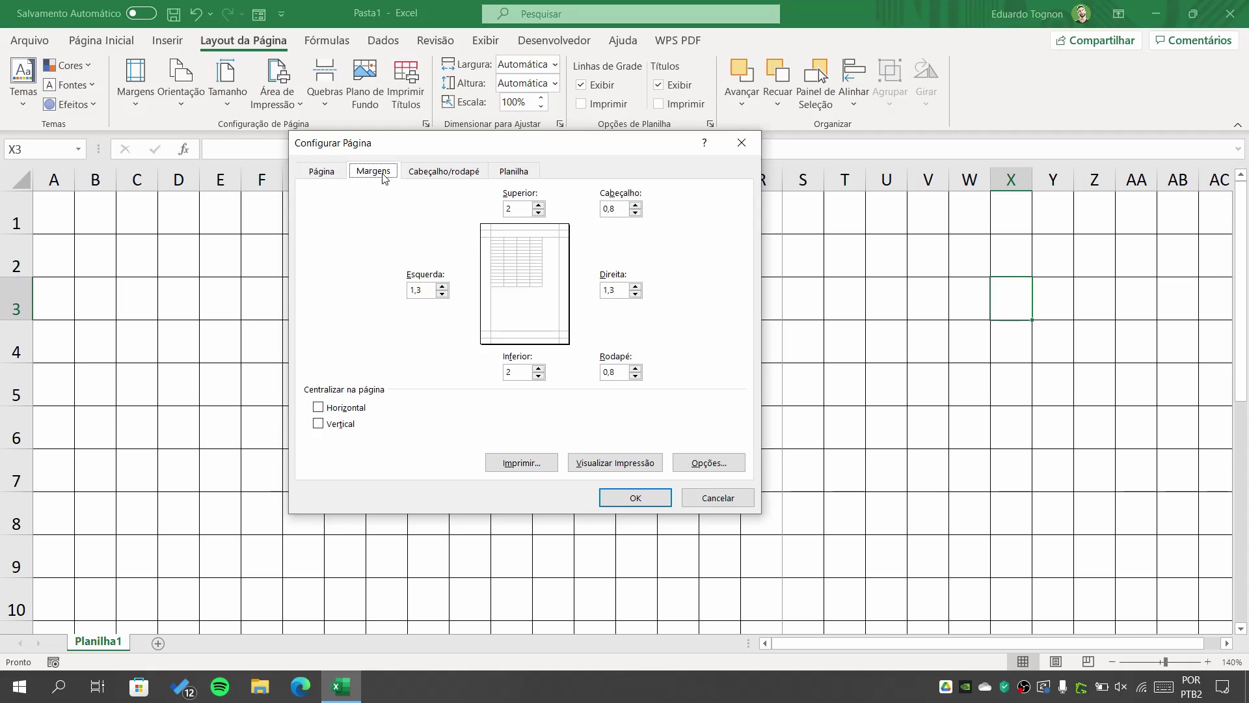
click(420, 176)
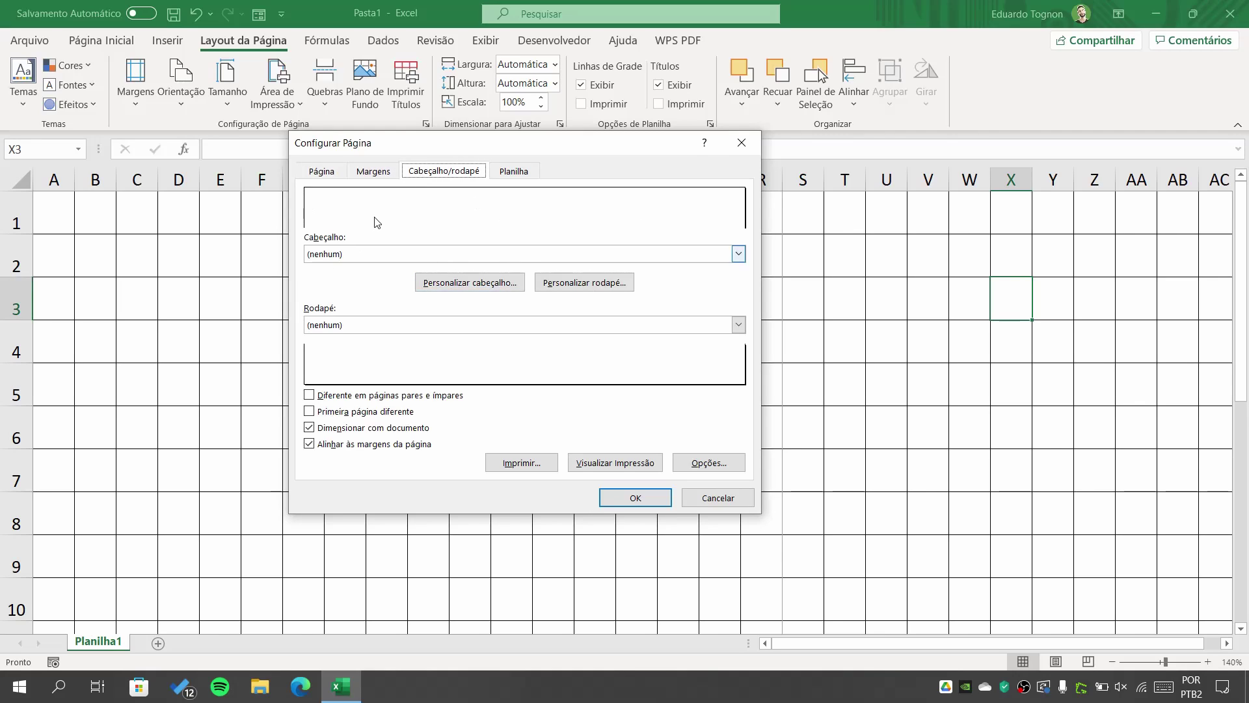
click(508, 171)
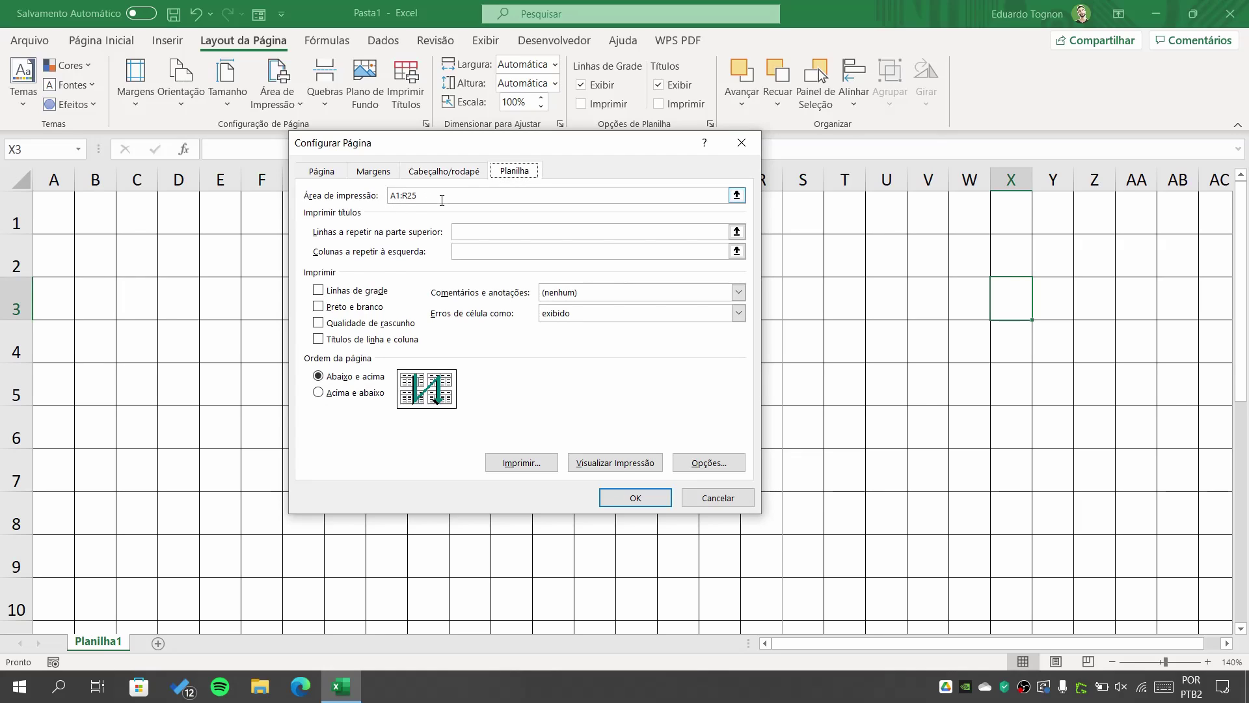
click(379, 172)
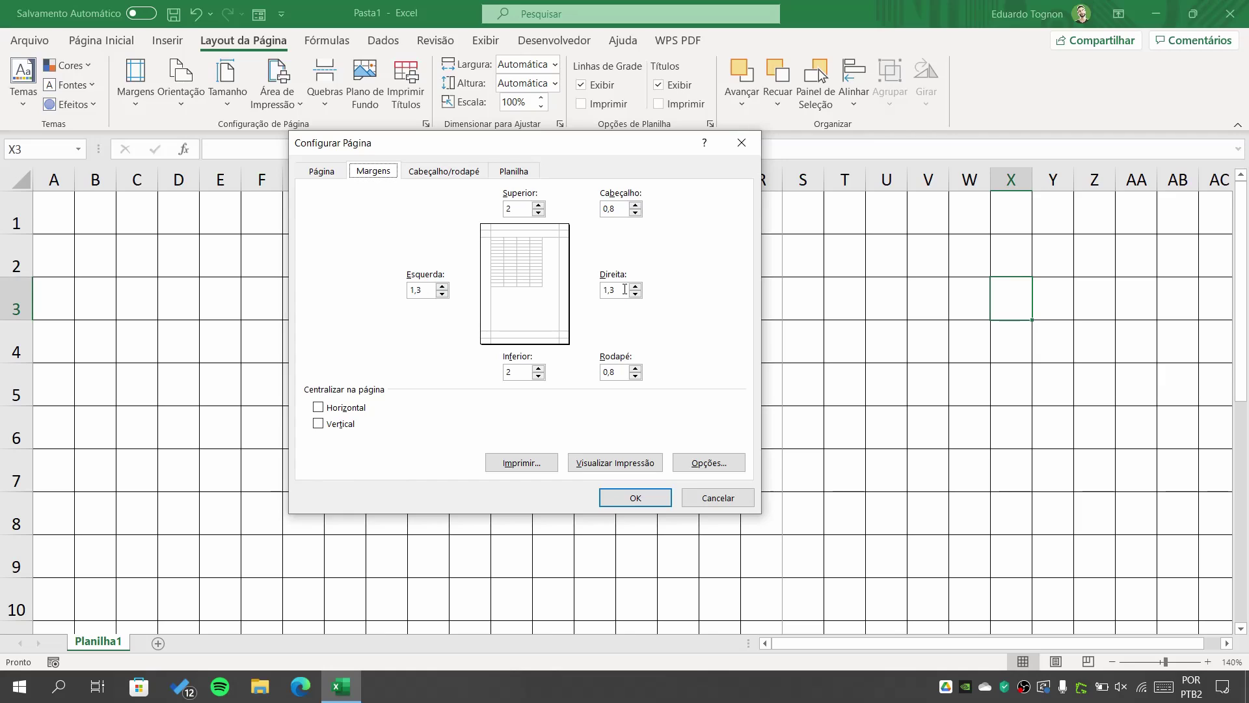
Set the header and footer margins to 0
click(618, 376)
key(BackSpace)
key(BackSpace)
click(616, 207)
key(BackSpace)
key(BackSpace)
Set the top, bottom, left and right margins to 1
key(shift+Tab)
text(1)
double_click(517, 372)
text(1)
double_click(420, 289)
text(1)
double_click(611, 290)
text(1)
click(529, 209)
click(529, 209)
Centre the grid horizontally and vertically on the page and apply the page setup
click(320, 408)
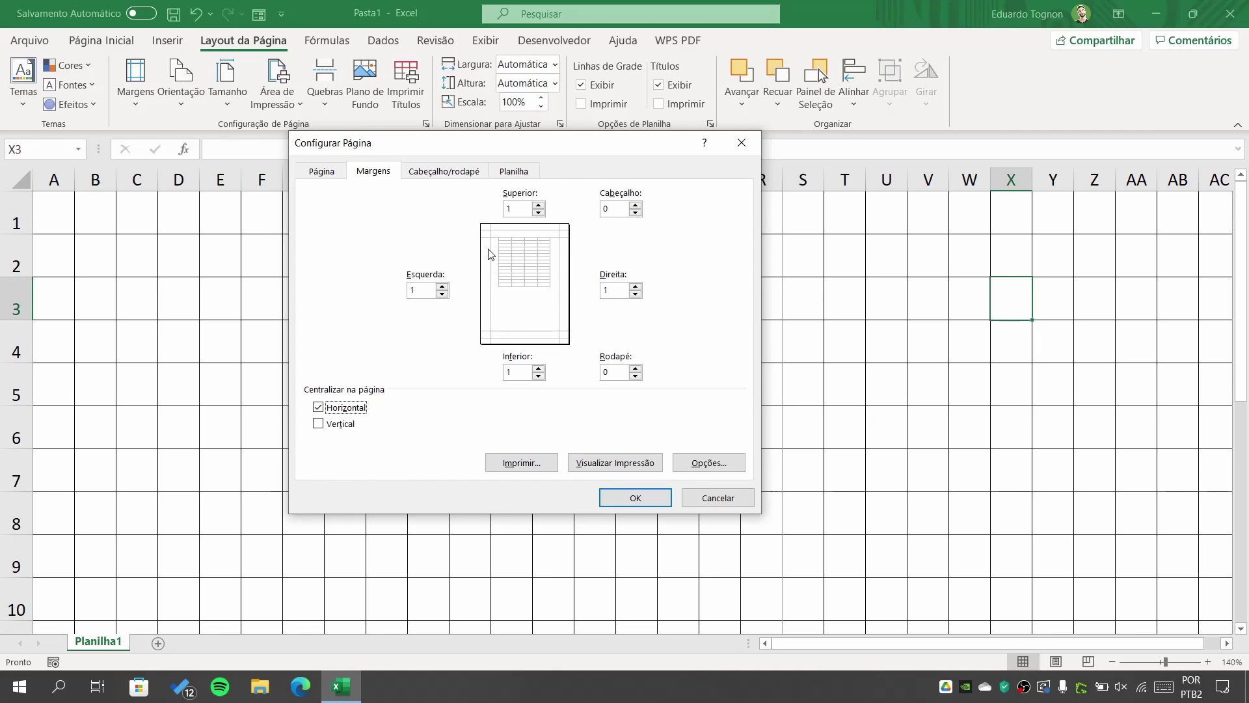
click(318, 424)
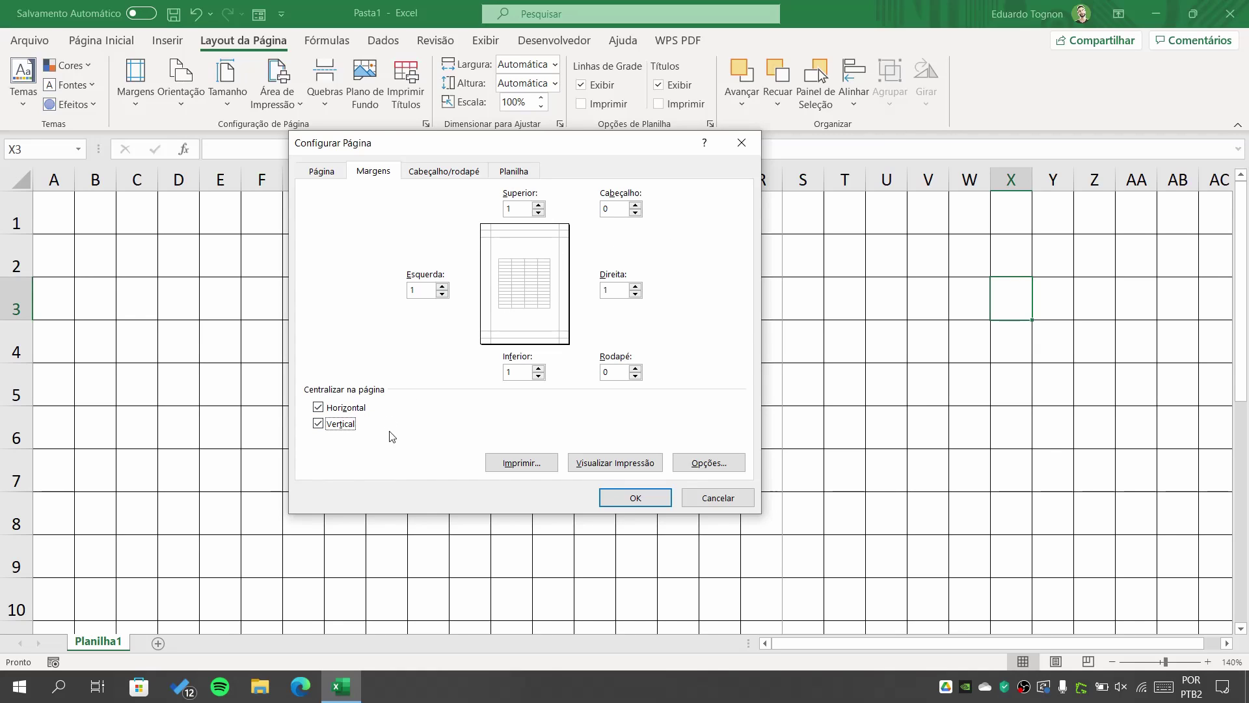
click(627, 498)
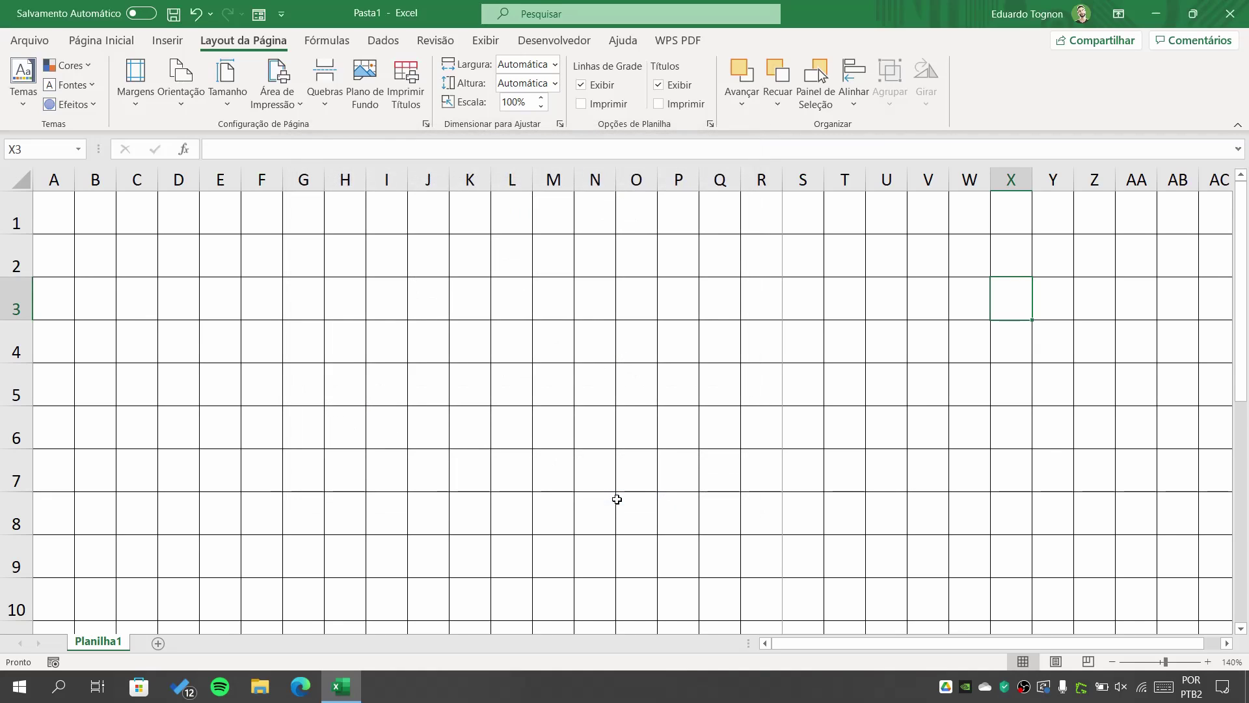
Preview the one-page A4 print in File > Print, then return to the worksheet and deselect
click(30, 40)
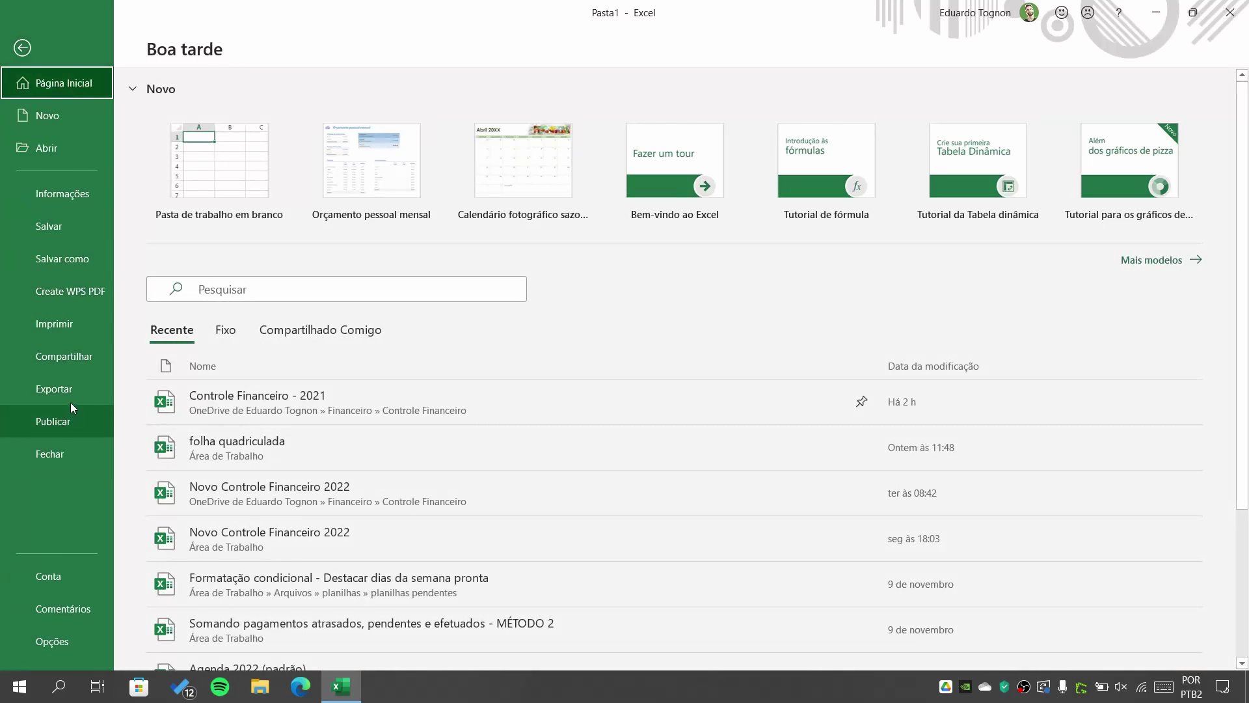
click(65, 316)
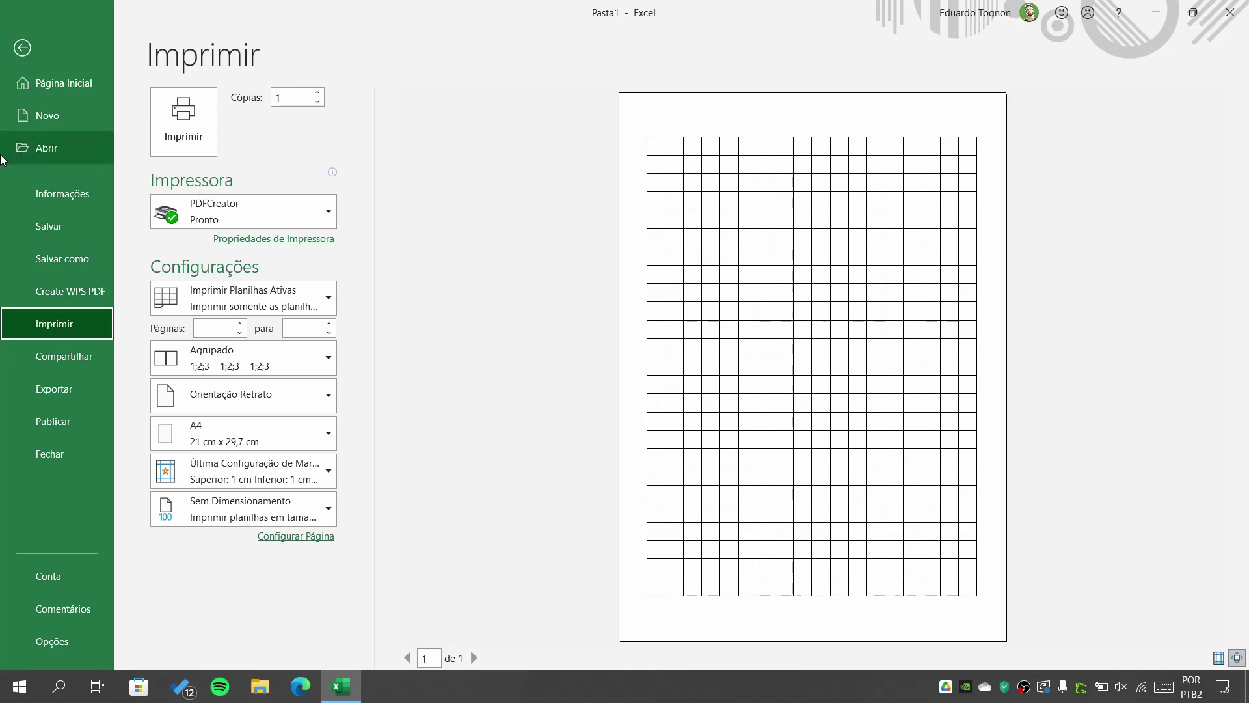
click(25, 54)
click(1053, 366)
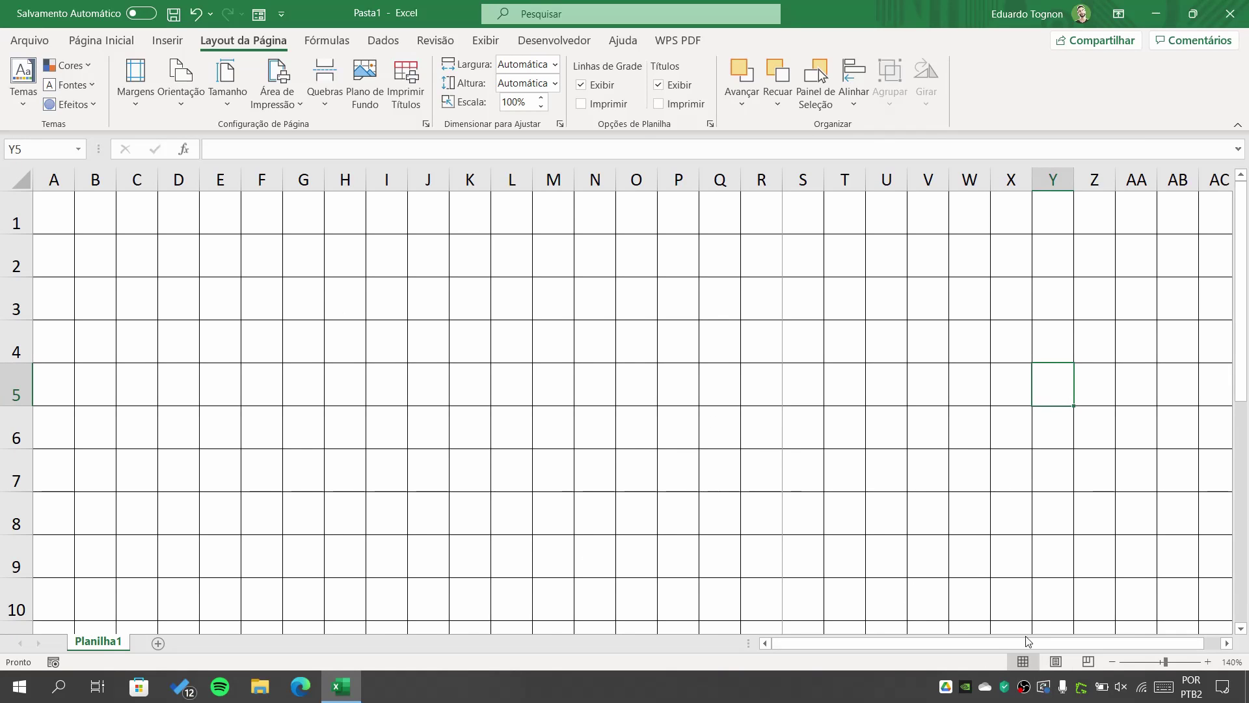
Switch to Page Layout view to see the sheet as printed pages
click(1055, 662)
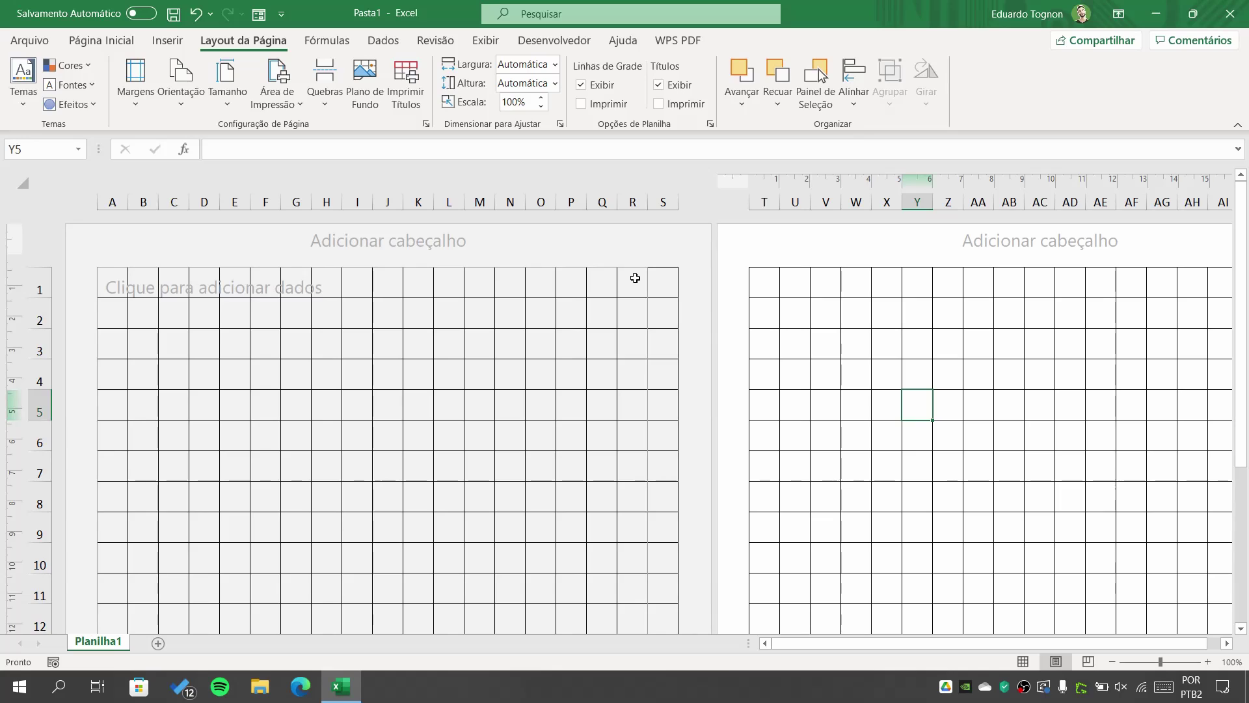
scroll(627, 352, down, 6)
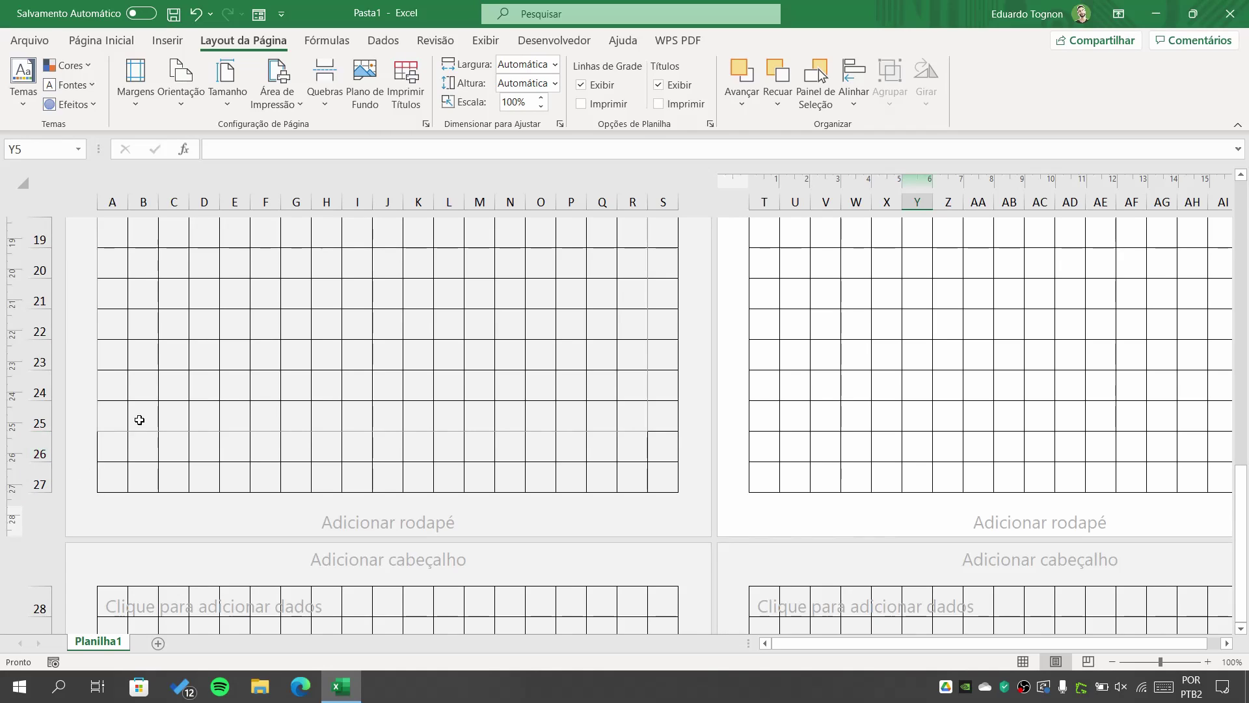
scroll(140, 420, up, 6)
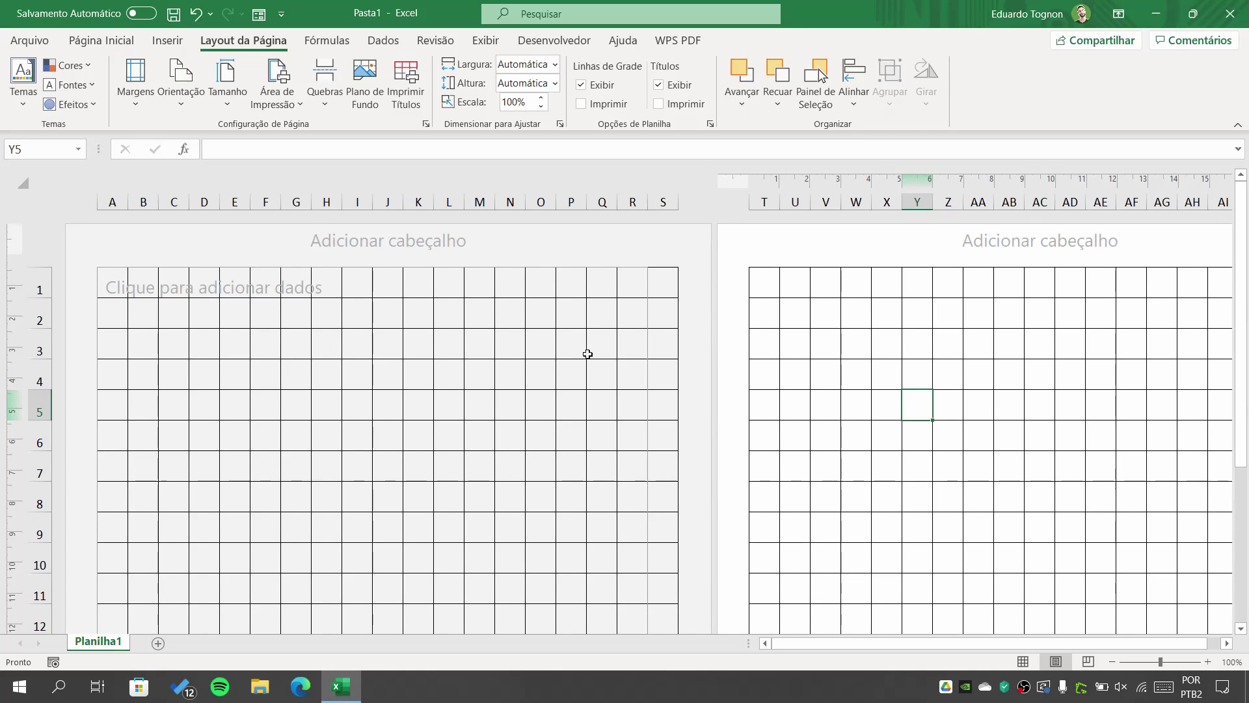
Make A1:S27 the print area, then open the Arquivo start screen
mouse_move(103, 284)
mouse_down()
mouse_move(627, 327)
mouse_move(642, 584)
mouse_move(660, 627)
mouse_move(656, 217)
mouse_move(666, 387)
mouse_up()
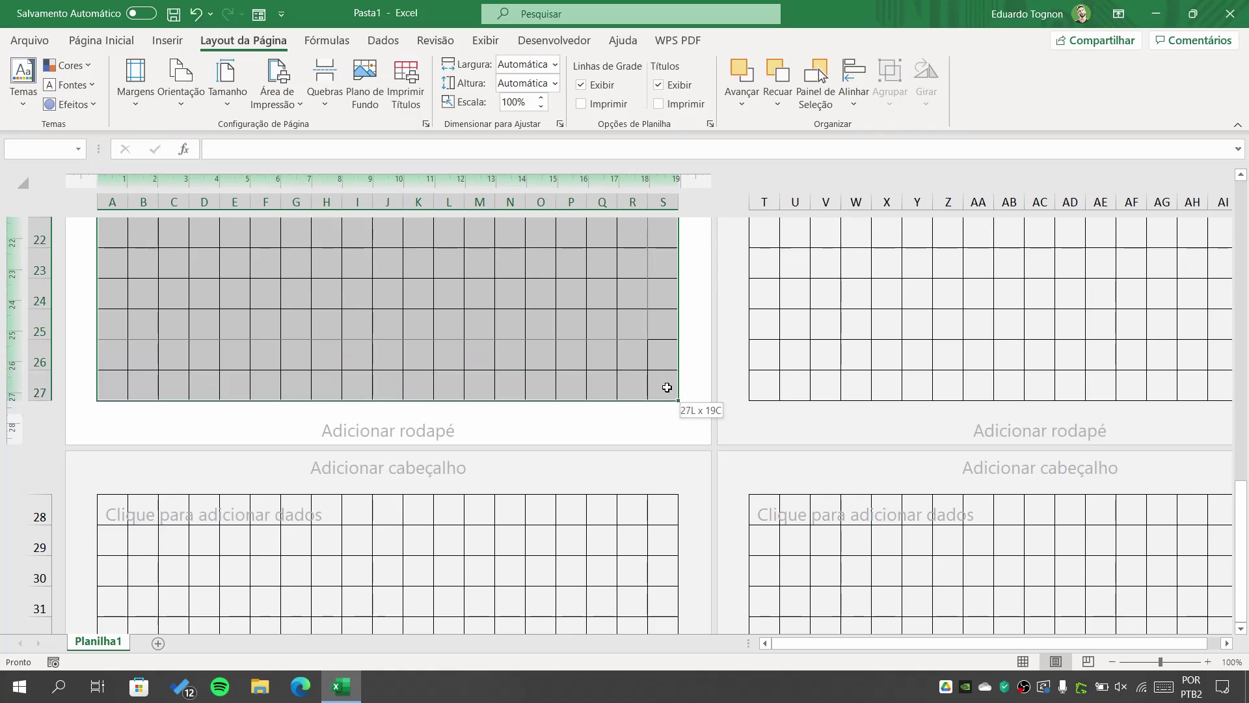
scroll(457, 307, up, 7)
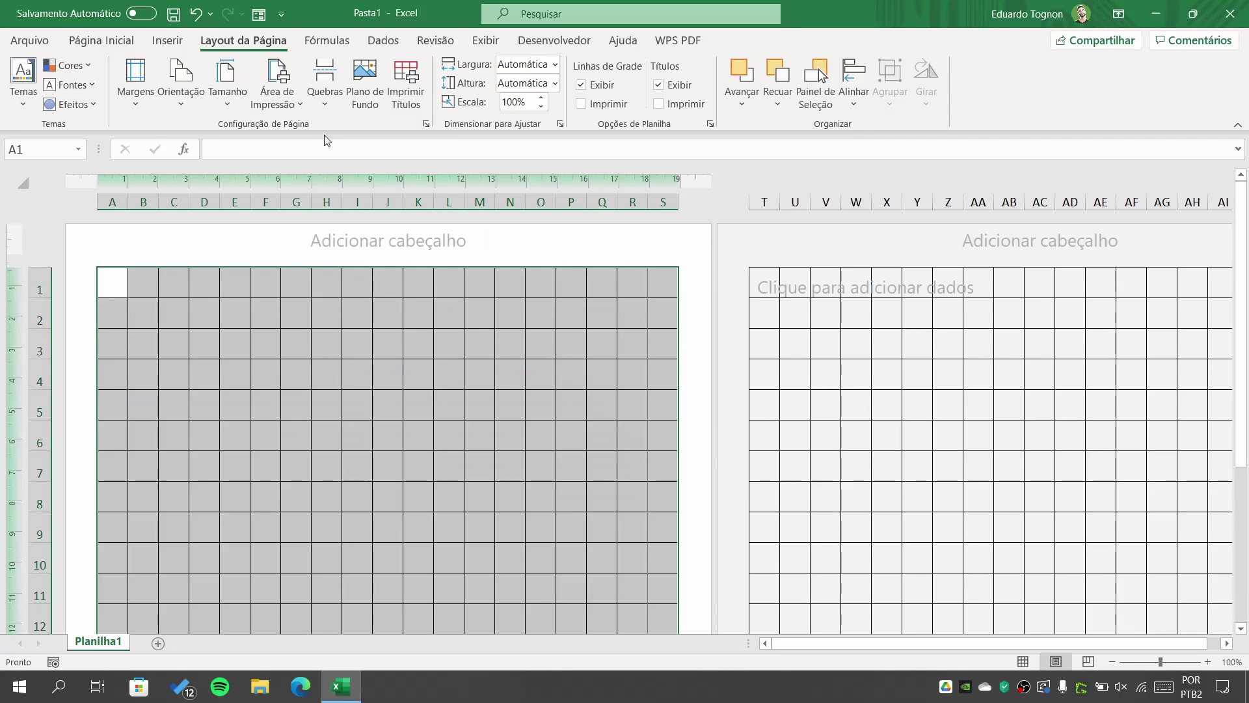
click(281, 91)
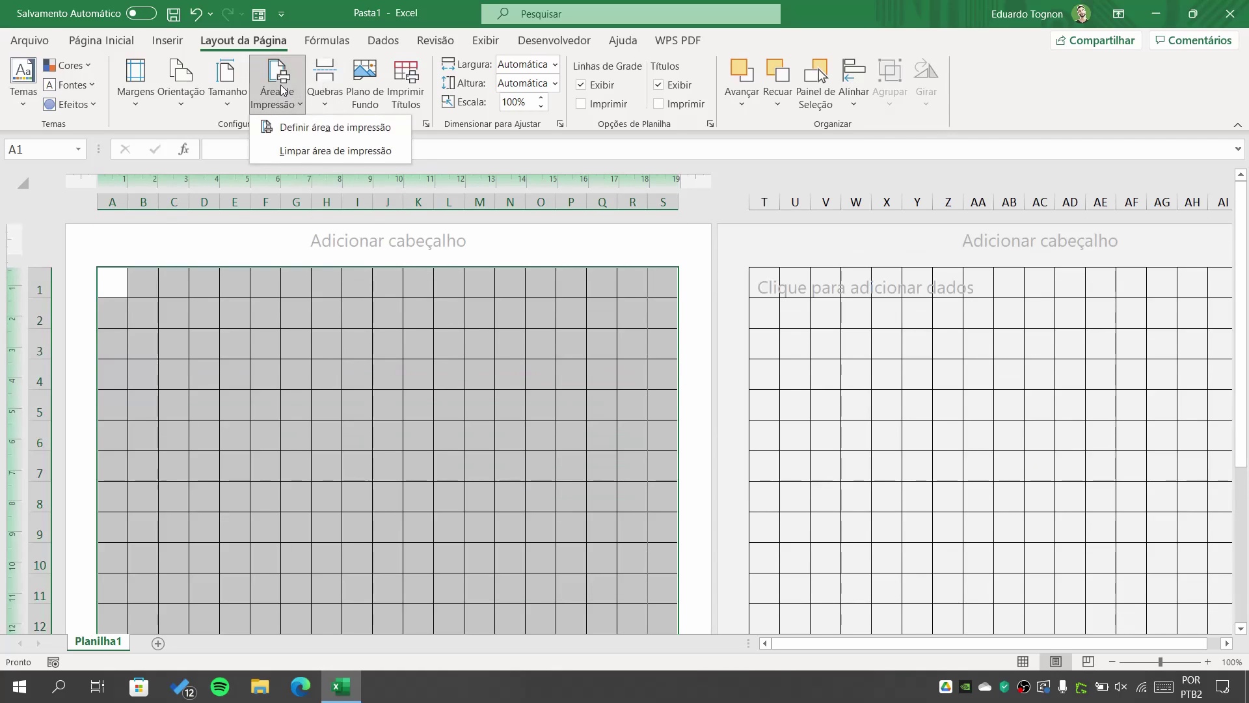
click(318, 130)
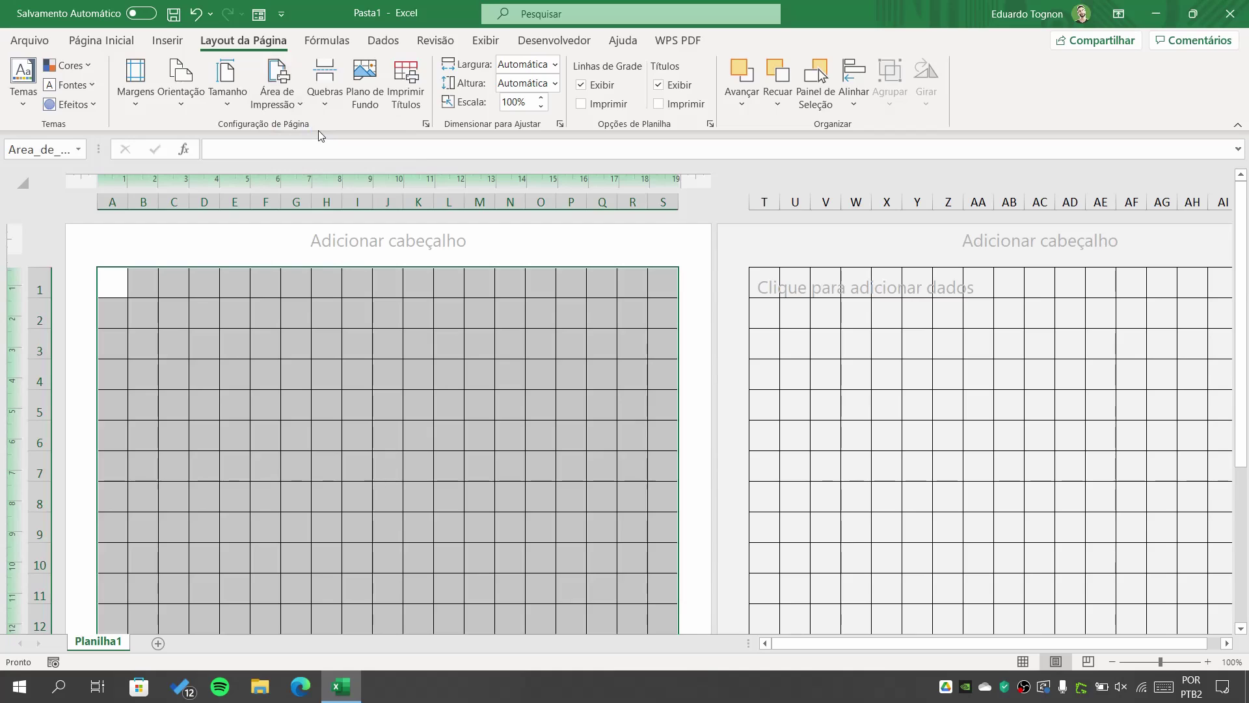
click(183, 389)
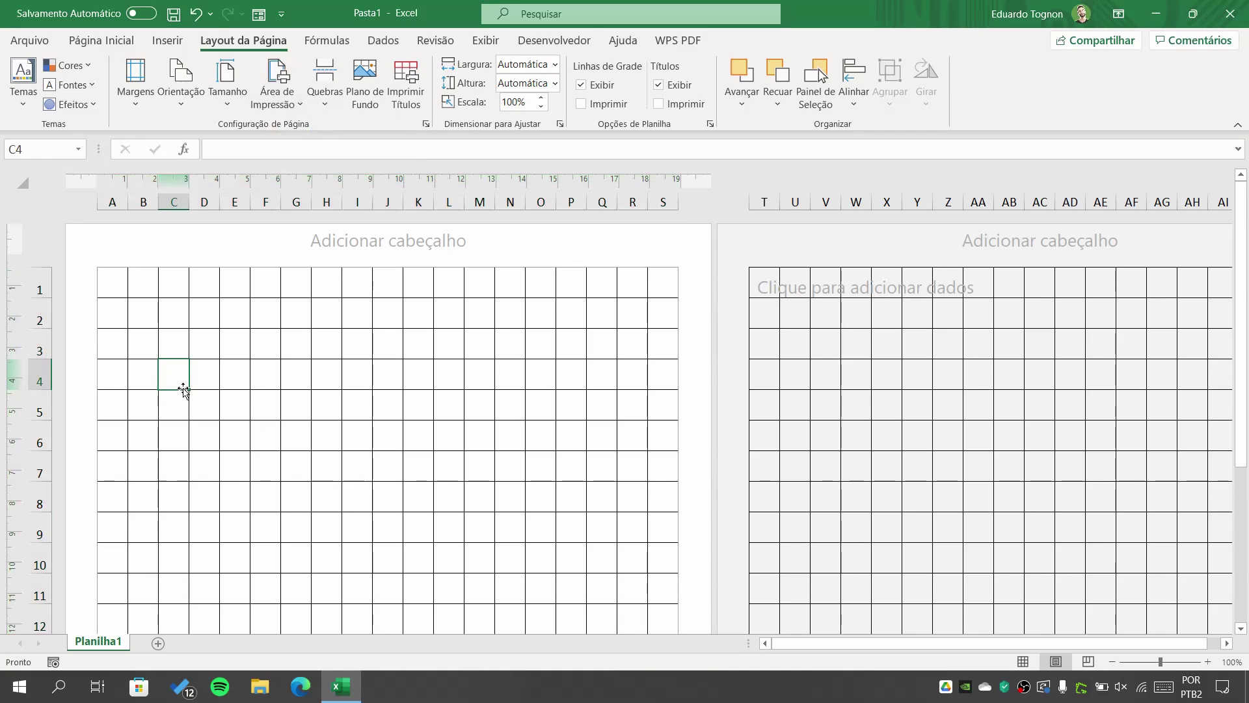
click(30, 41)
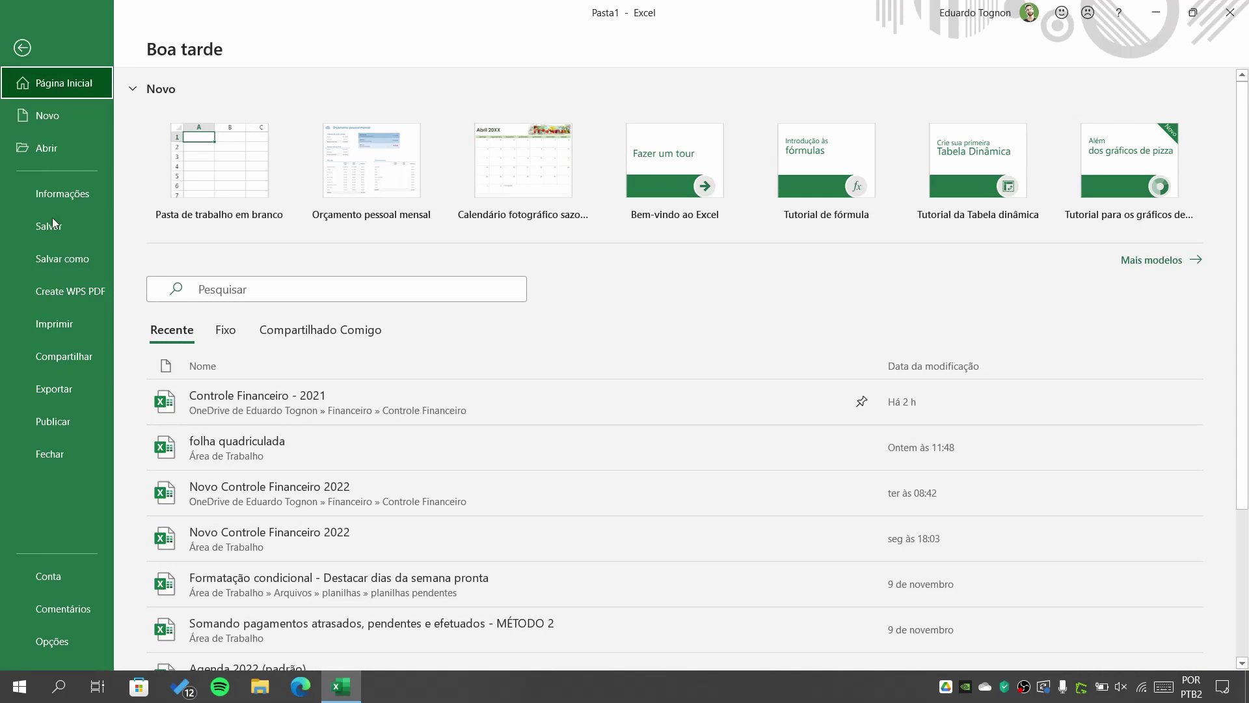
Check the print preview of the A1:S27 grid filling one A4 page, then return to the sheet
click(64, 330)
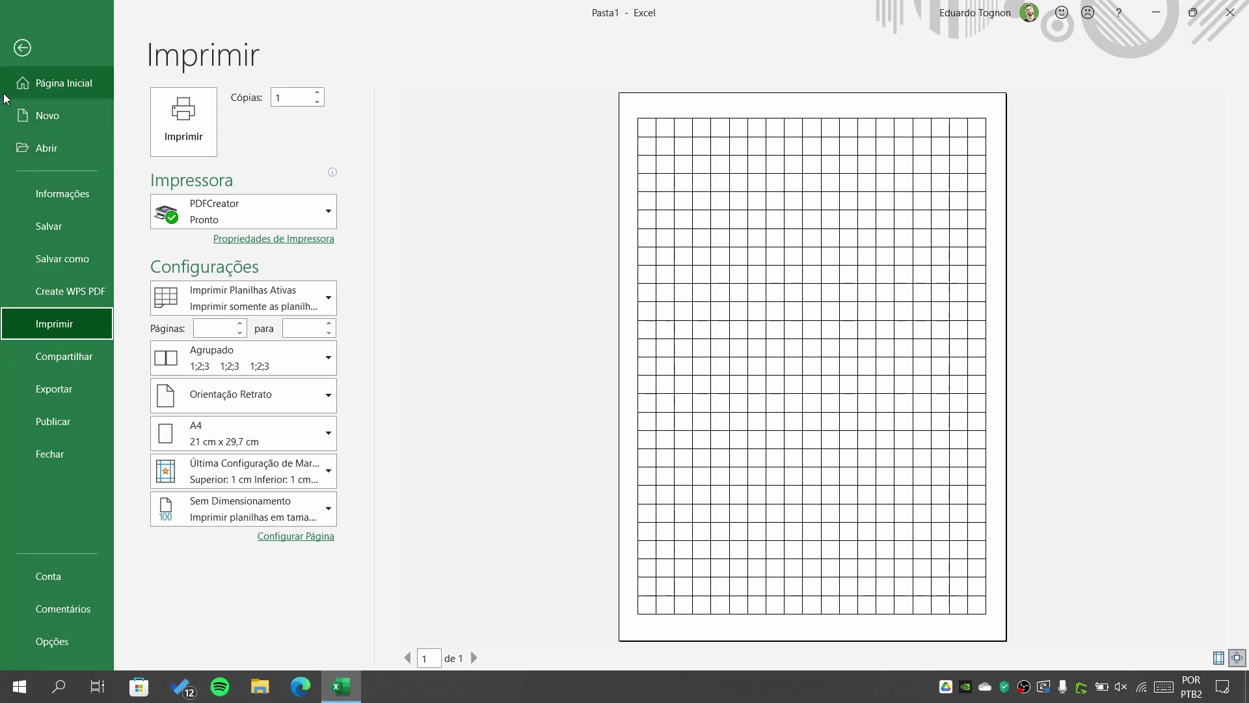
click(22, 54)
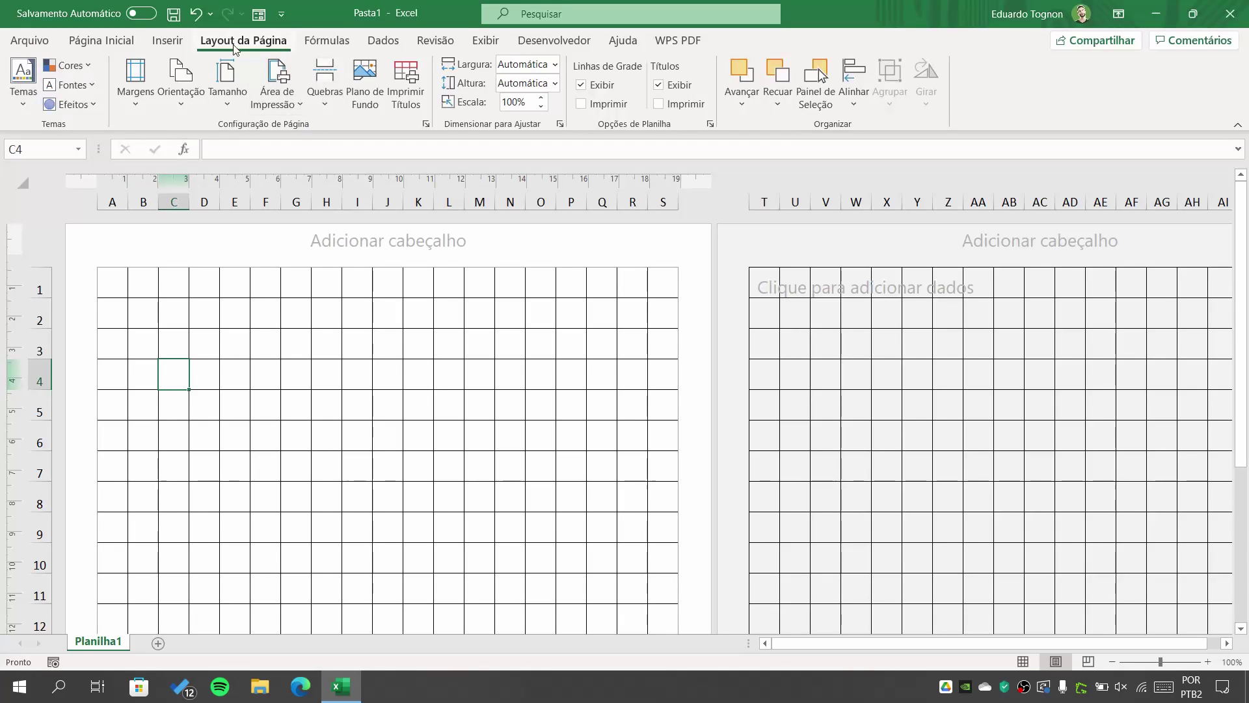
Clear the defined print area and check the resulting print preview
click(276, 85)
click(314, 151)
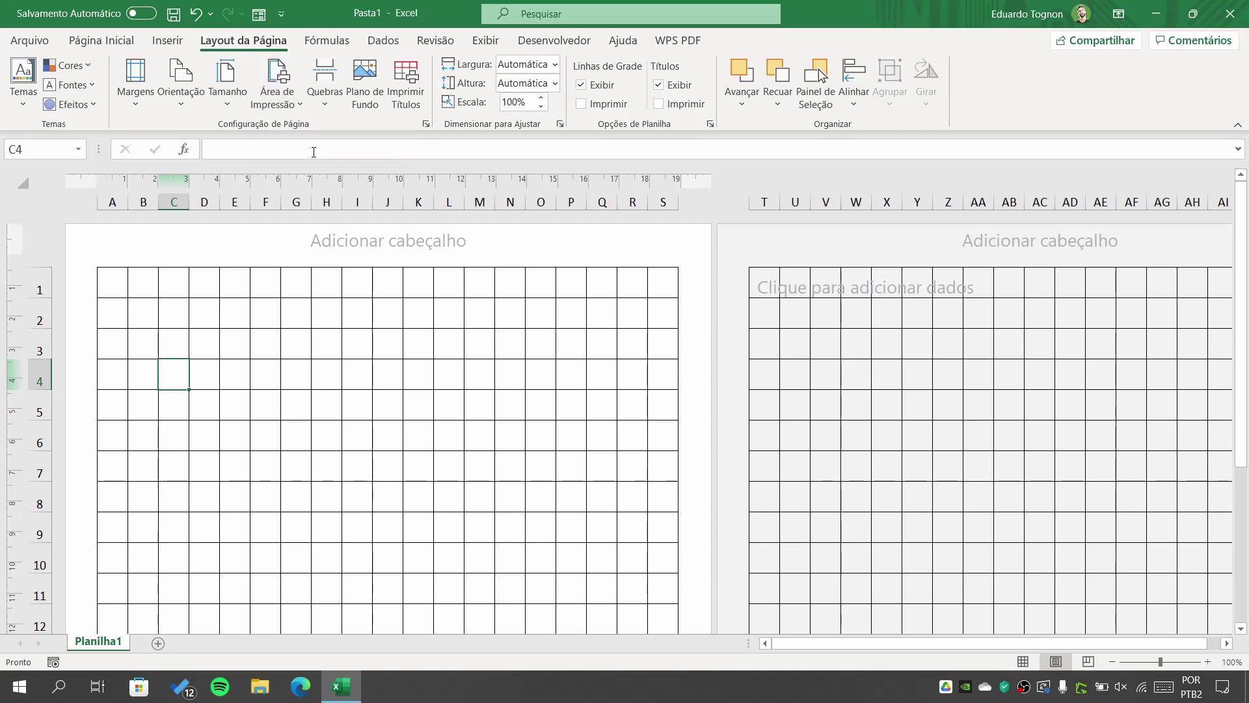
click(411, 413)
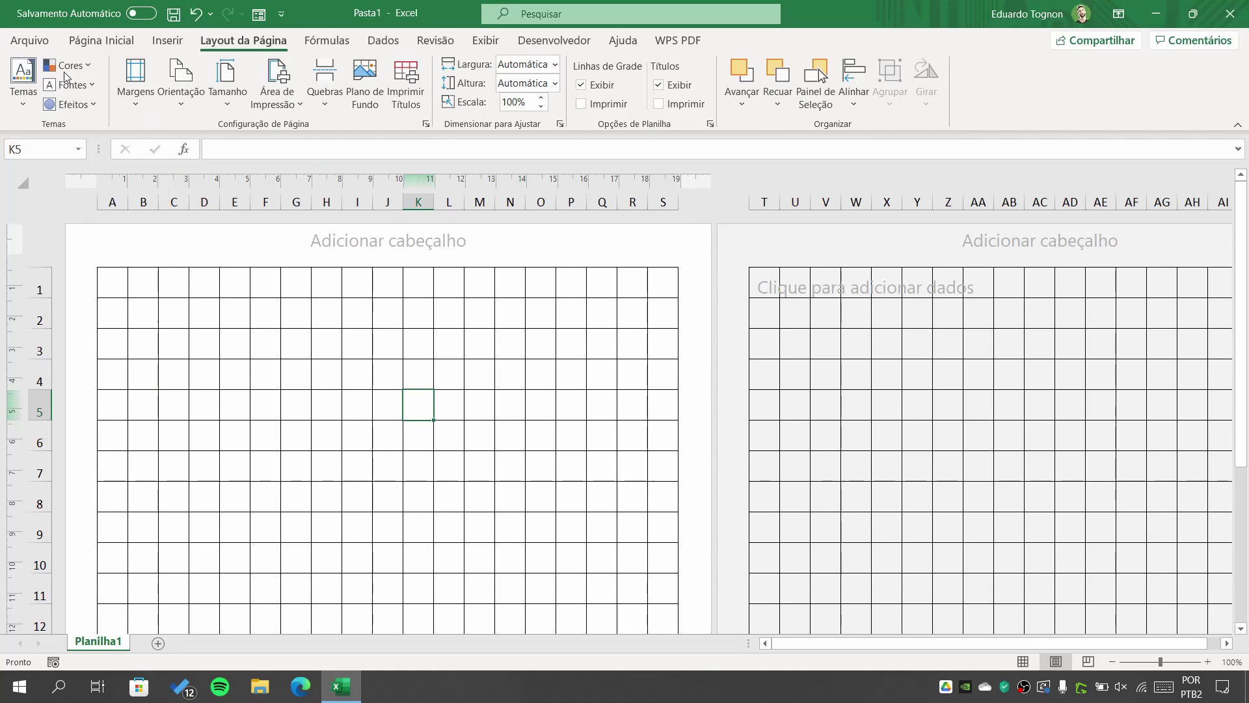
click(29, 40)
click(59, 319)
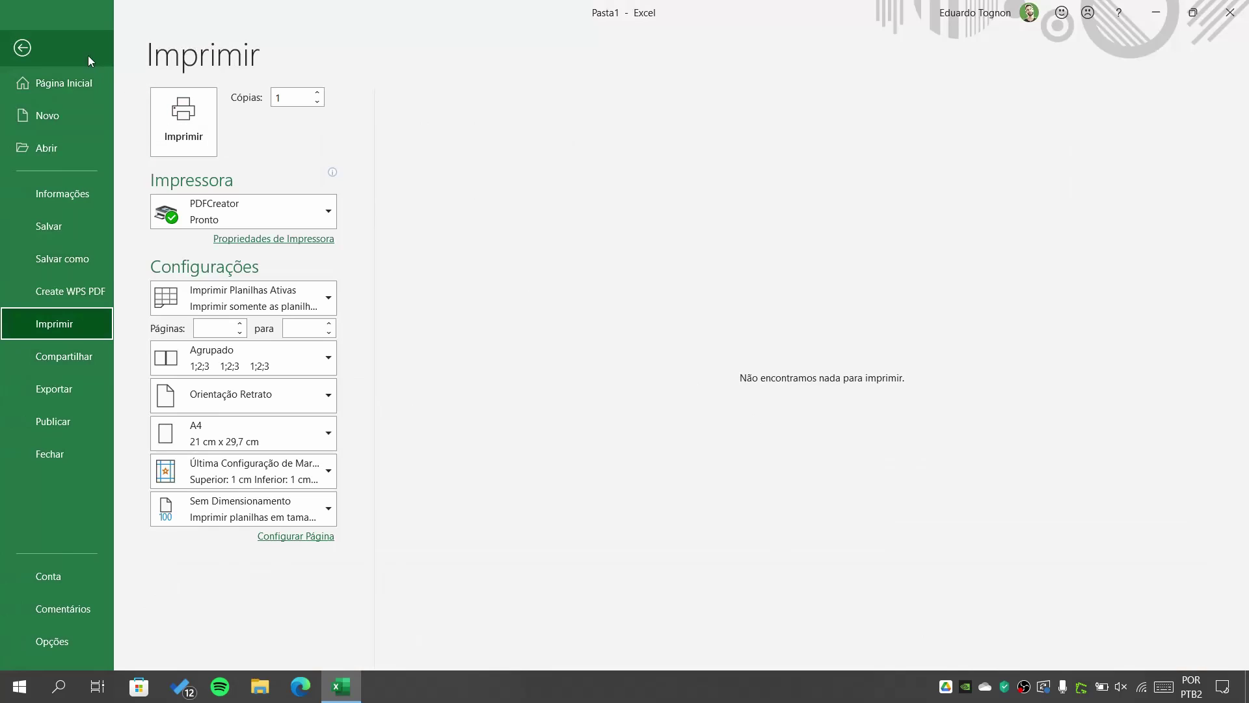
click(33, 45)
Select the first page's cells A1:S27 again
click(334, 304)
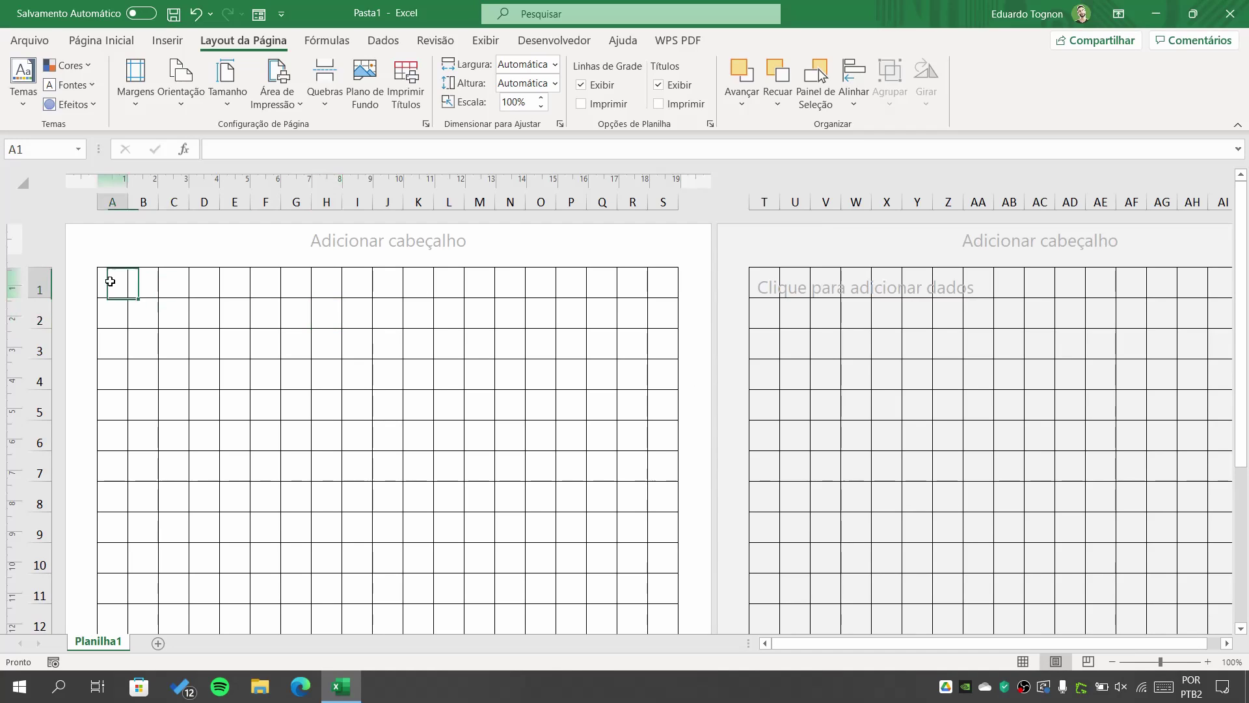
drag(110, 281, 667, 308)
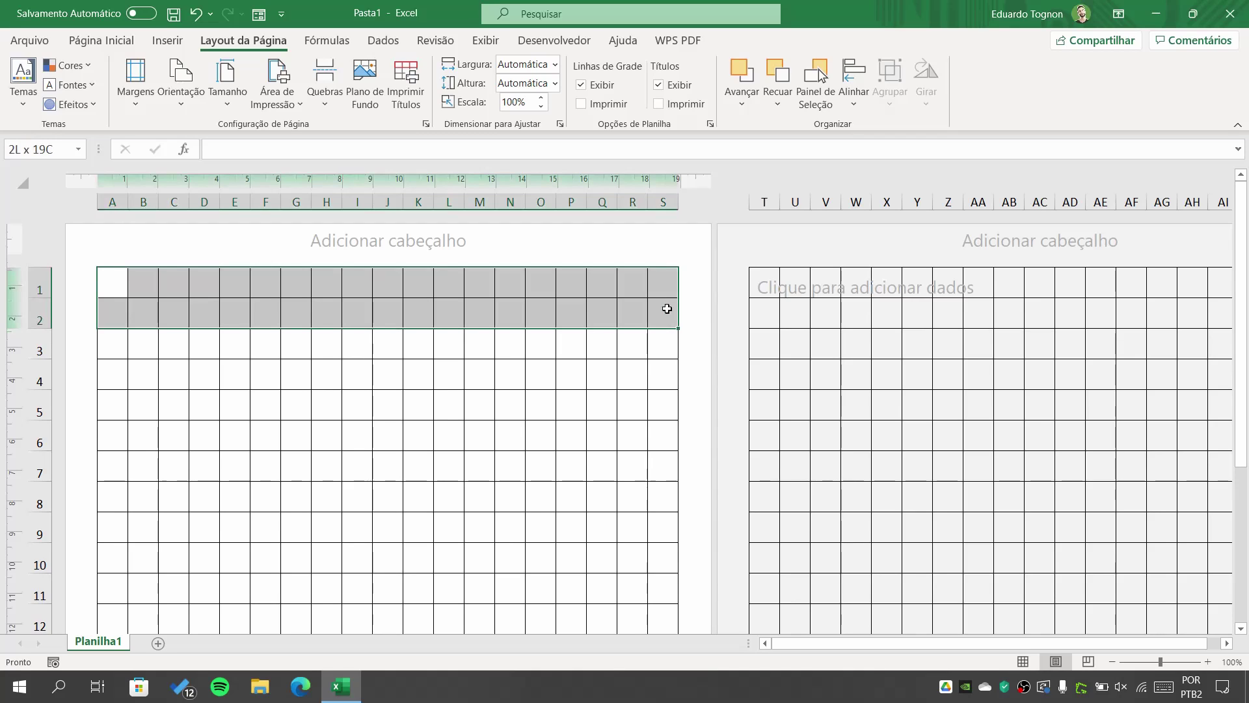
mouse_move(667, 308)
mouse_down()
mouse_move(667, 470)
mouse_move(660, 174)
mouse_move(665, 508)
mouse_up()
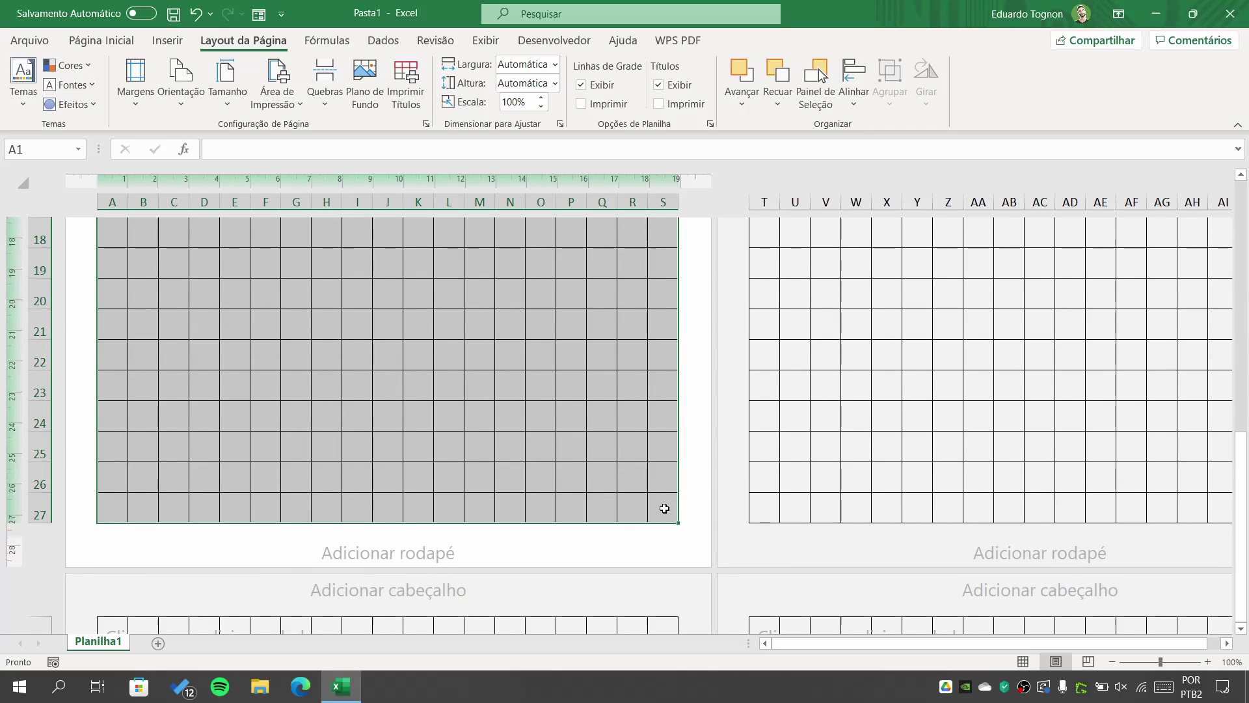
scroll(338, 372, up, 6)
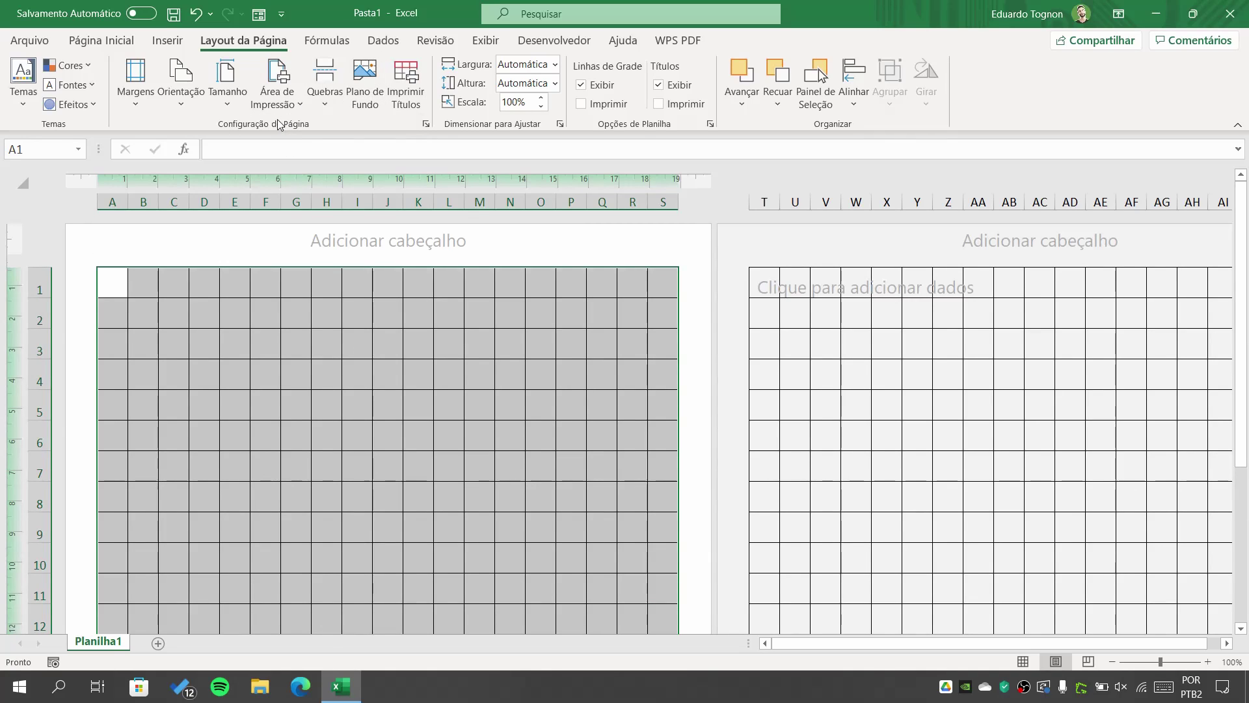
Set the print scope to Imprimir Seleção so only the selected grid prints on one A4 page
click(35, 44)
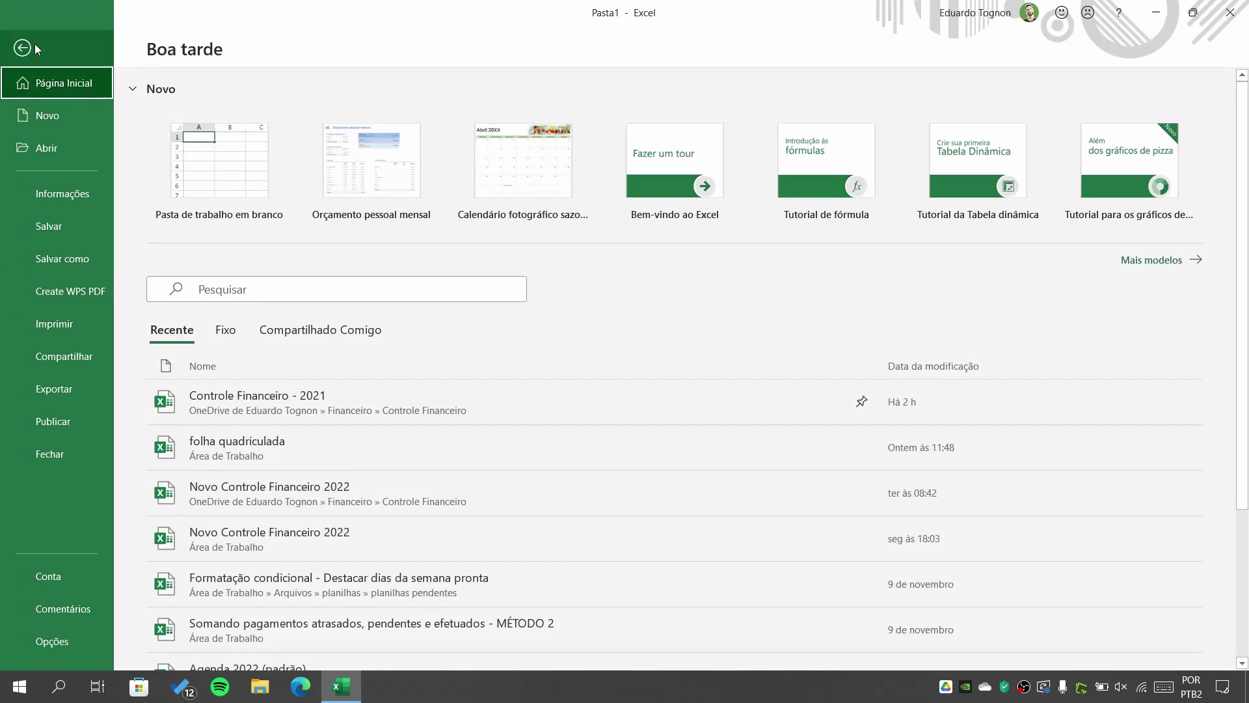
click(65, 337)
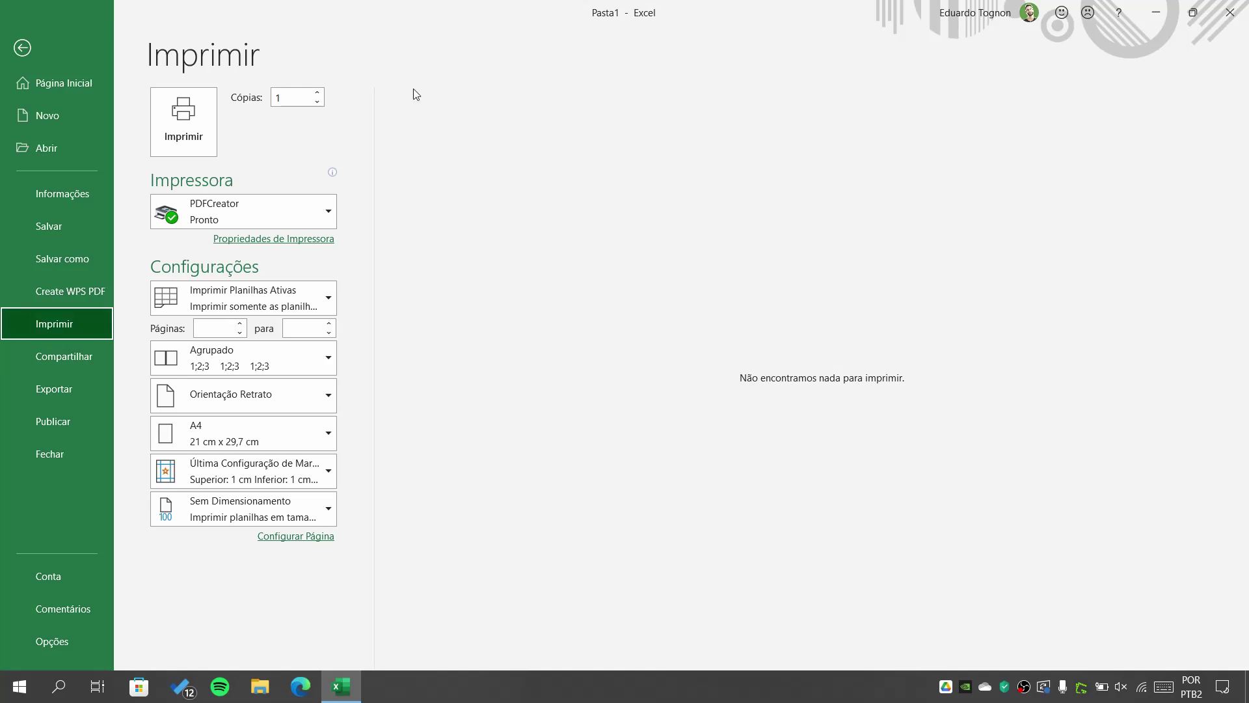
click(296, 305)
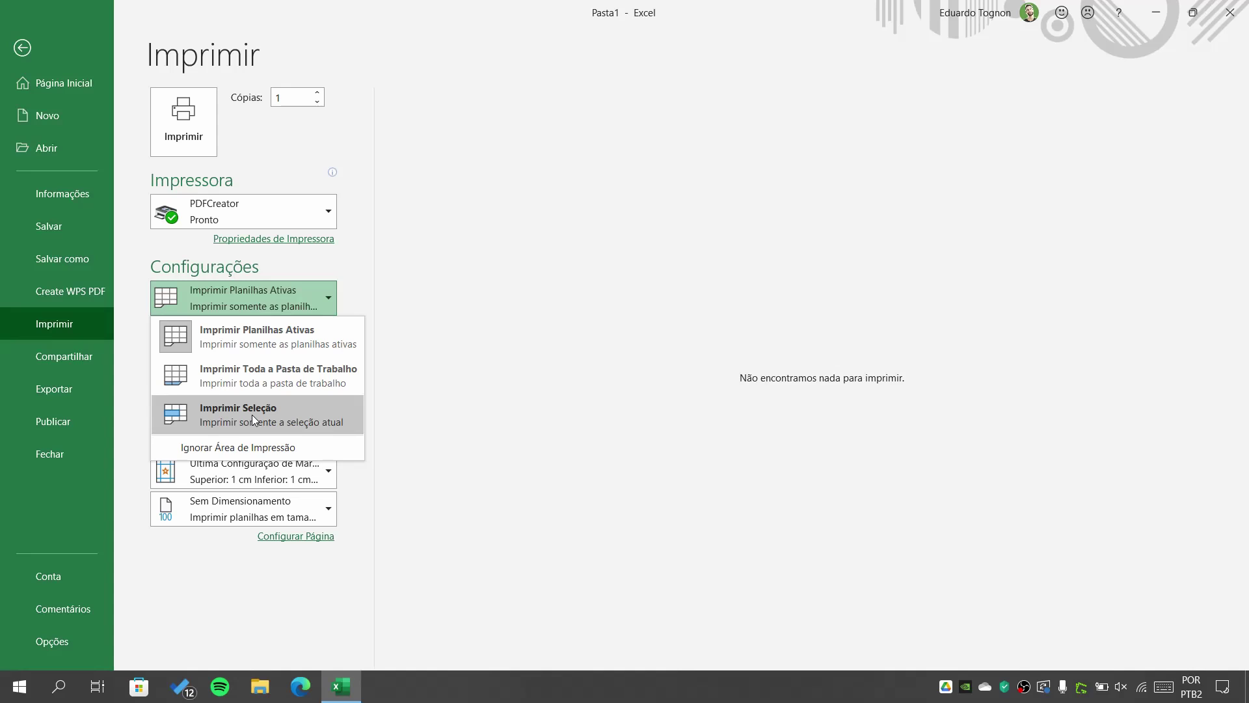
click(251, 415)
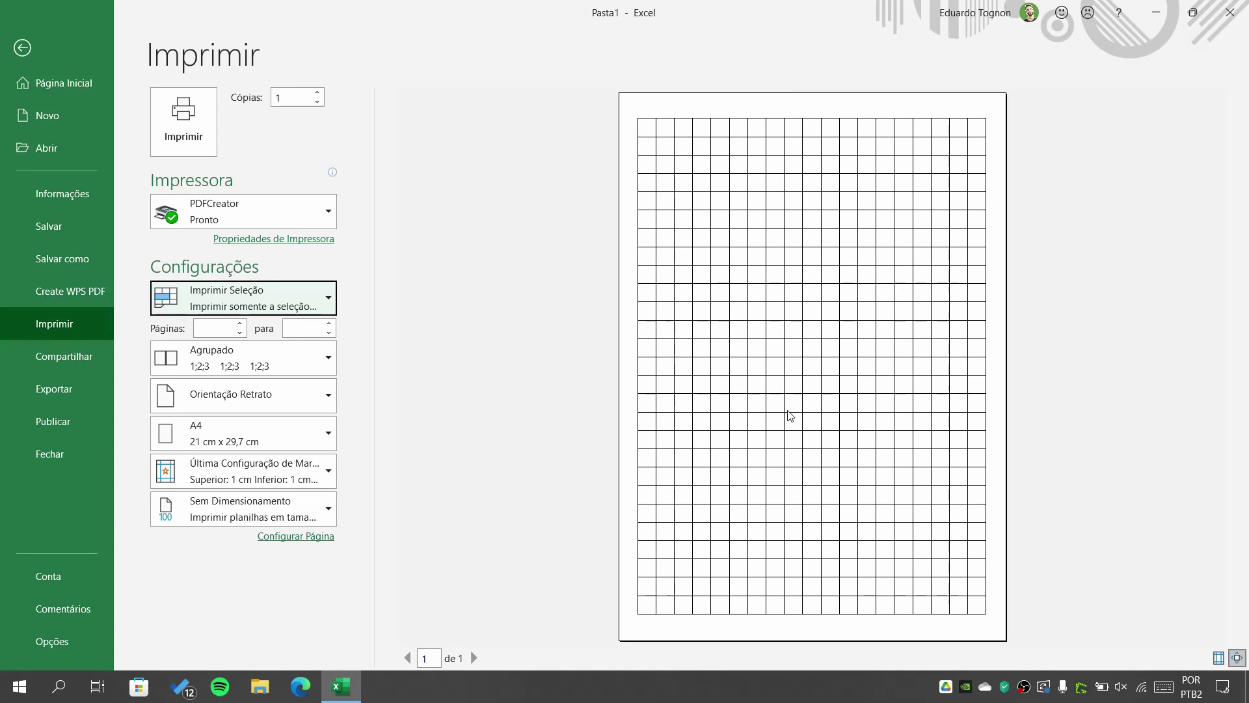
click(22, 47)
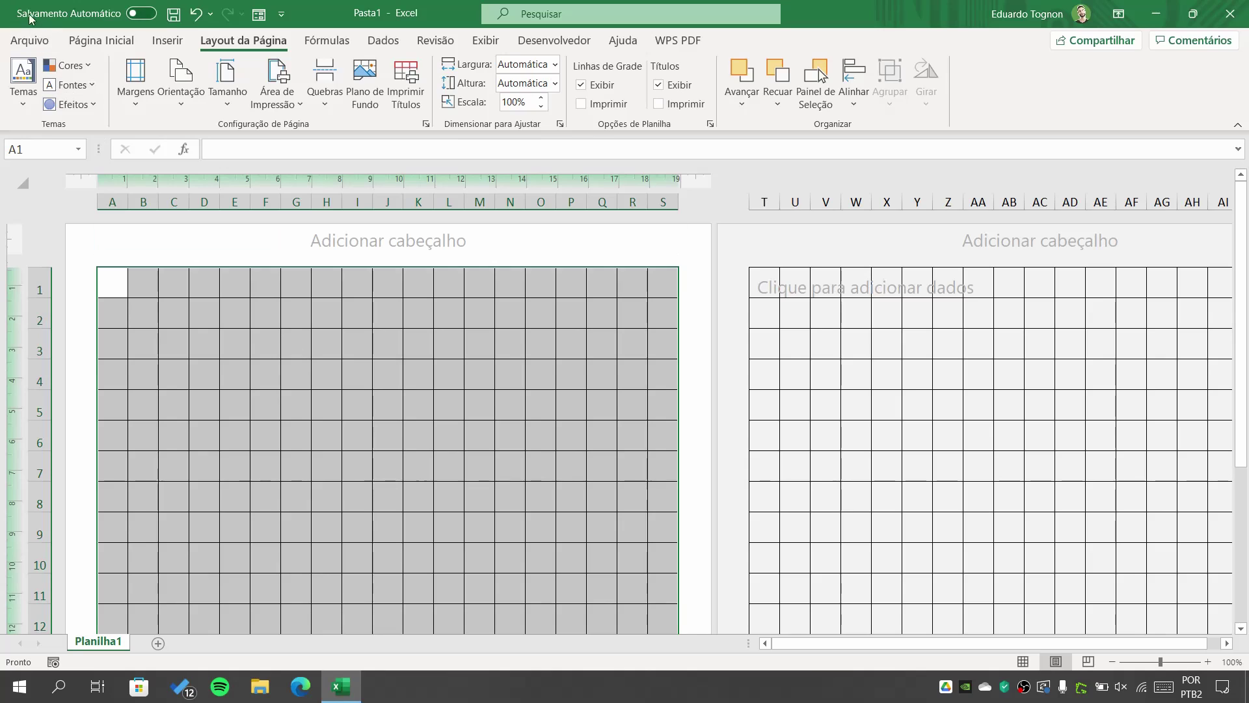
click(30, 40)
click(39, 325)
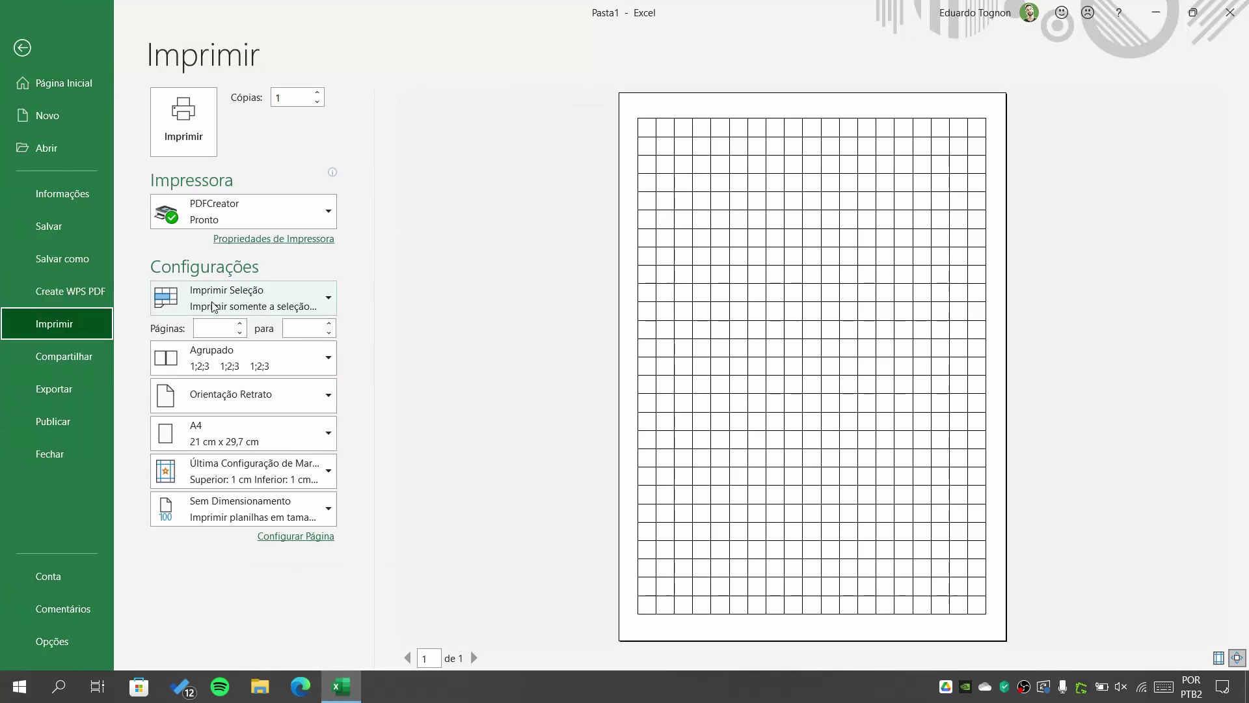
Deselect the large range and select the smaller block A1:H10
click(22, 48)
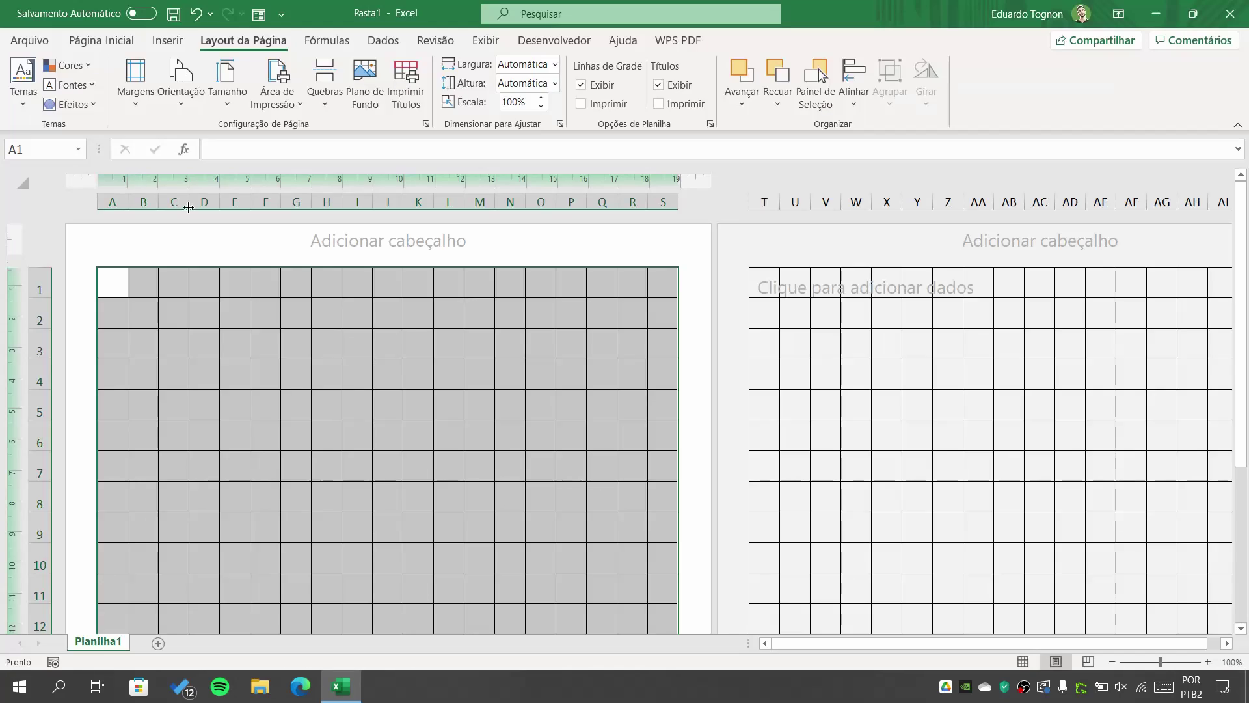
click(447, 399)
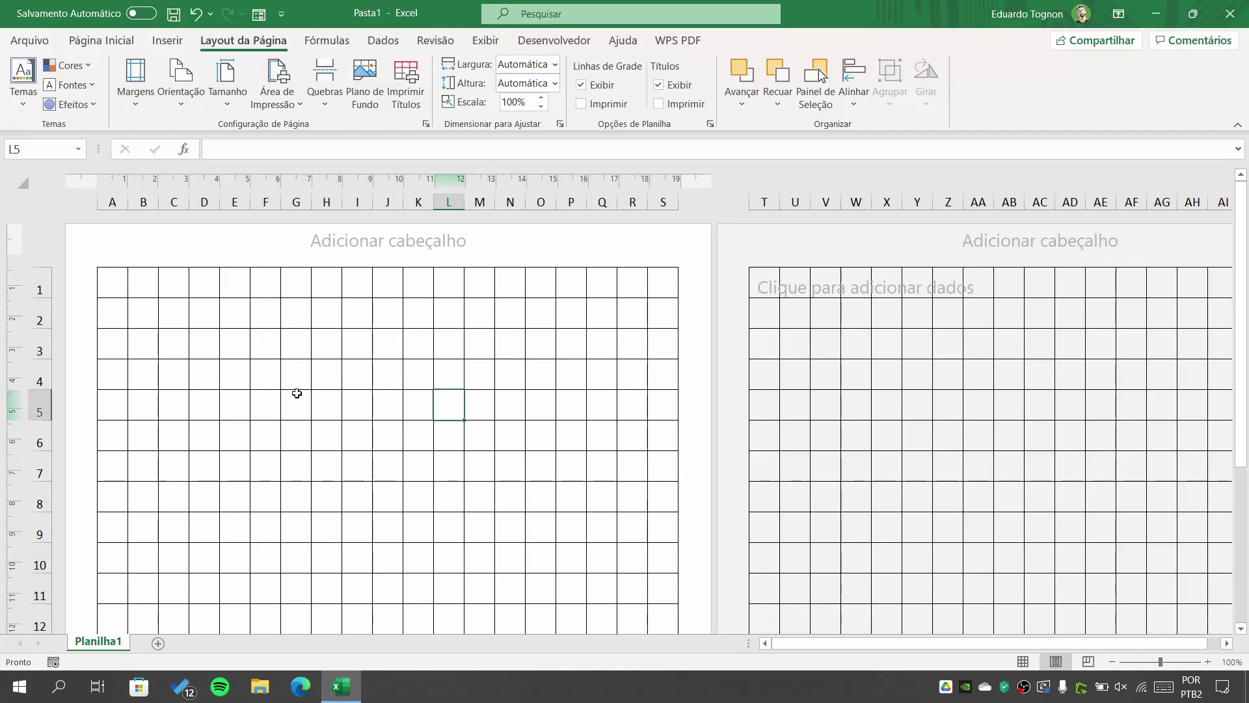
mouse_move(104, 280)
mouse_down()
mouse_move(350, 286)
mouse_move(324, 287)
mouse_move(328, 546)
mouse_up()
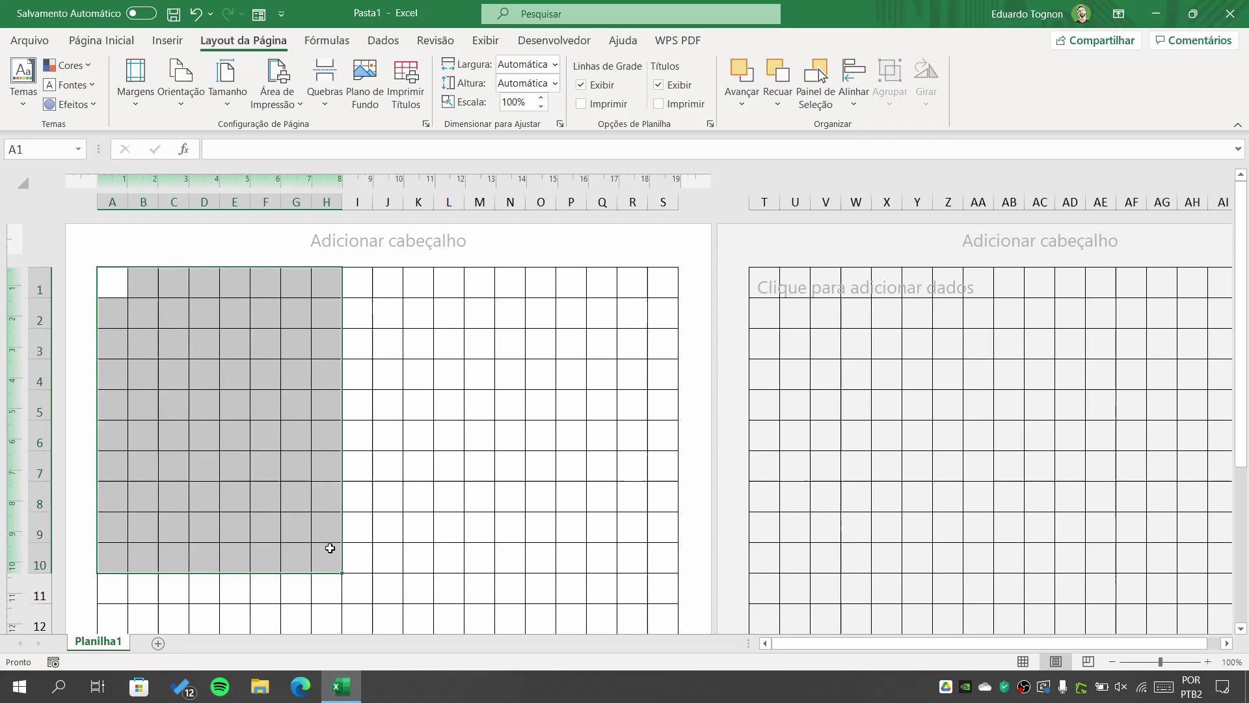
click(40, 50)
Toggle the print scope to active sheets and back to Imprimir Seleção, then leave the preview
click(64, 320)
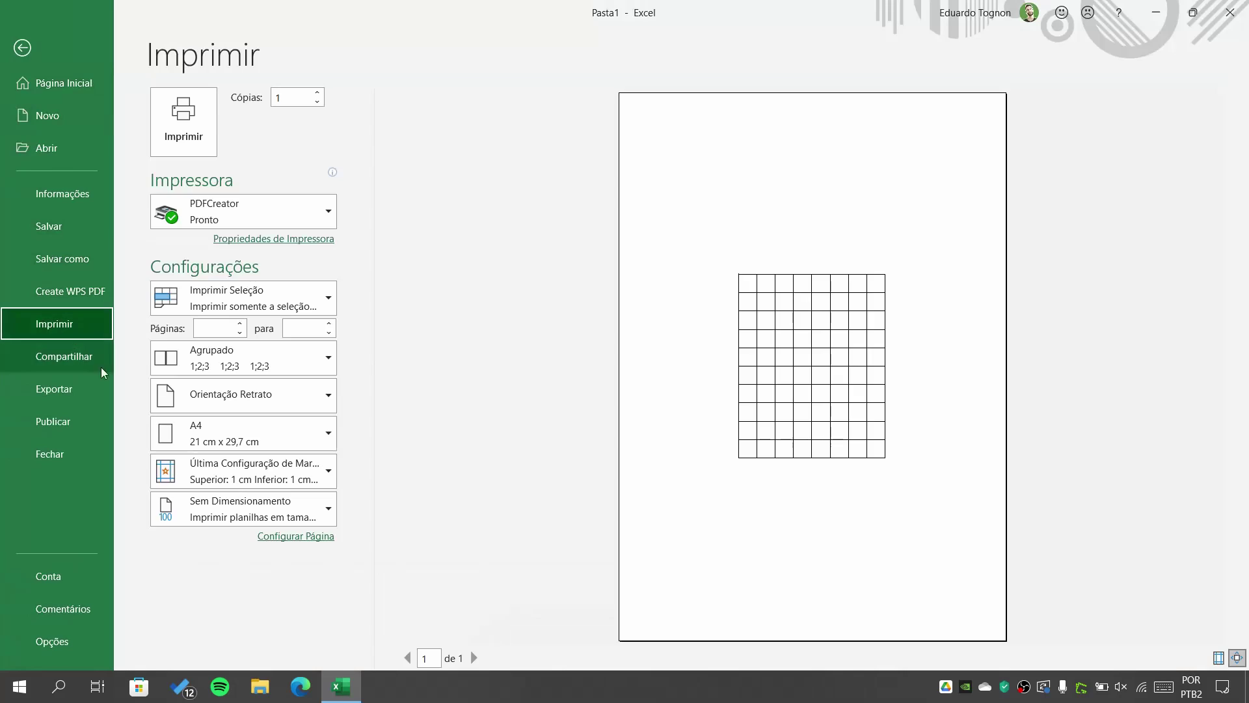
click(242, 303)
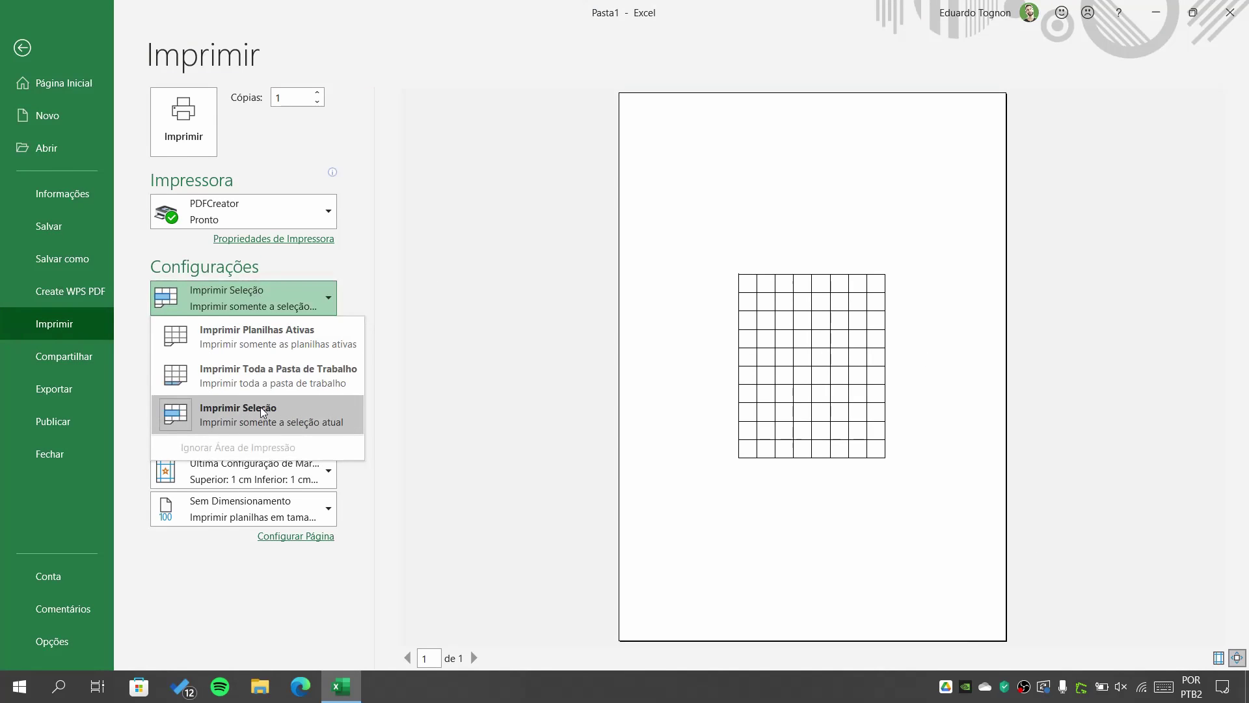
click(303, 349)
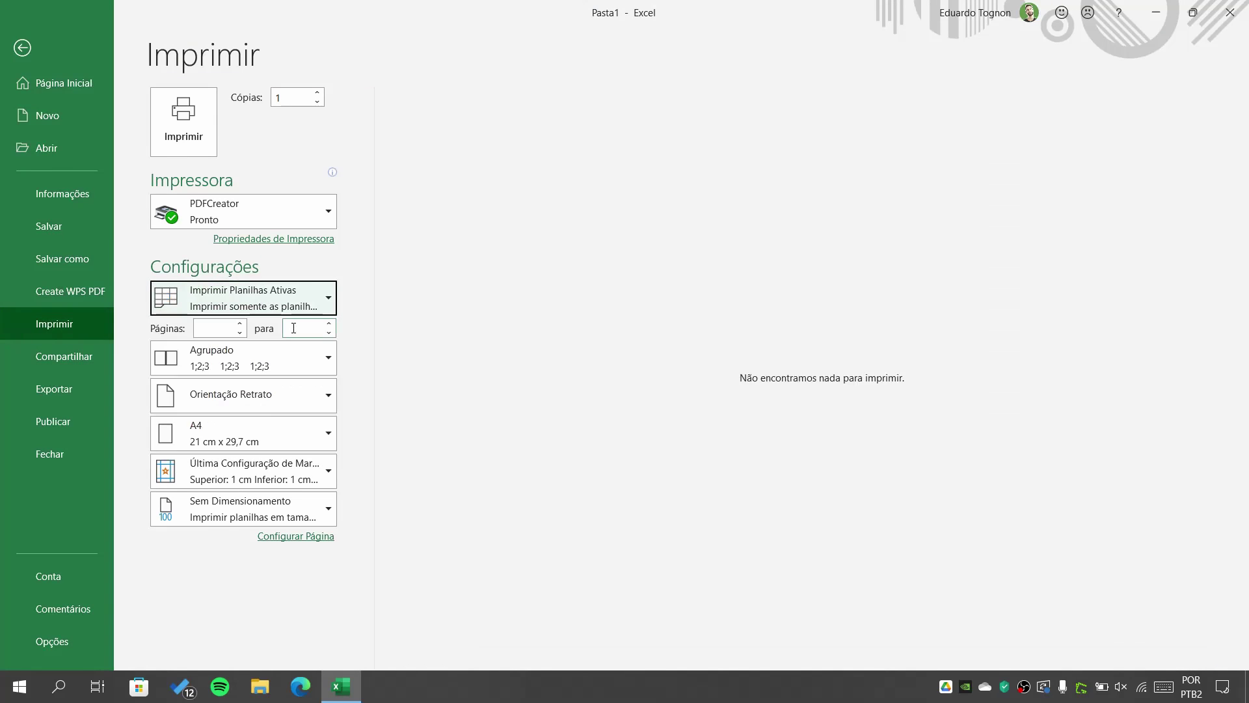
click(316, 301)
click(237, 406)
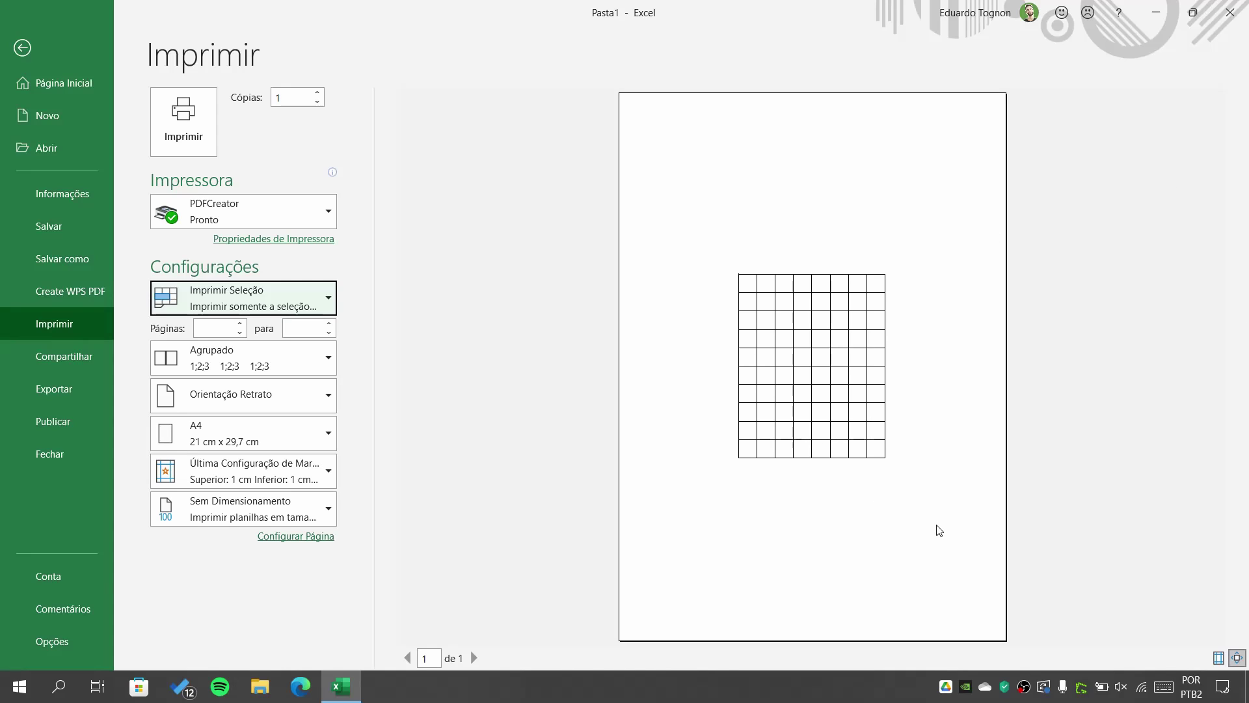
click(23, 48)
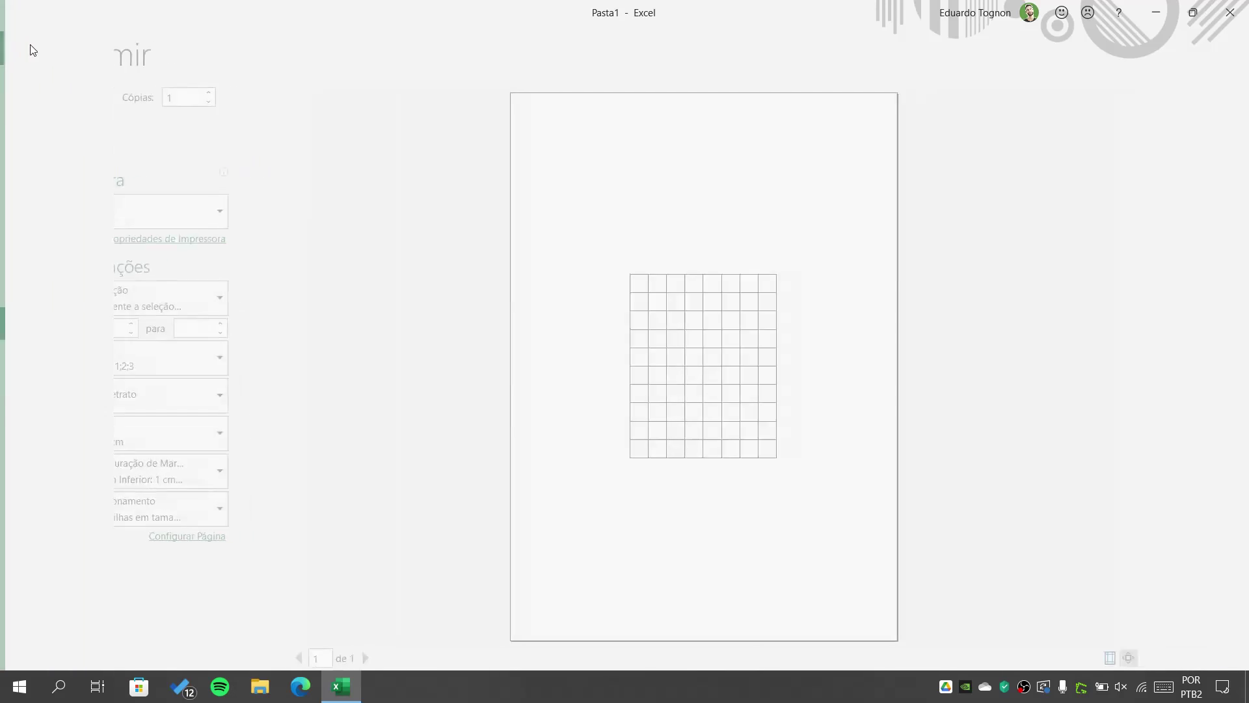
Switch from Normal view back to Page Layout view and show the Exibir tab
click(666, 444)
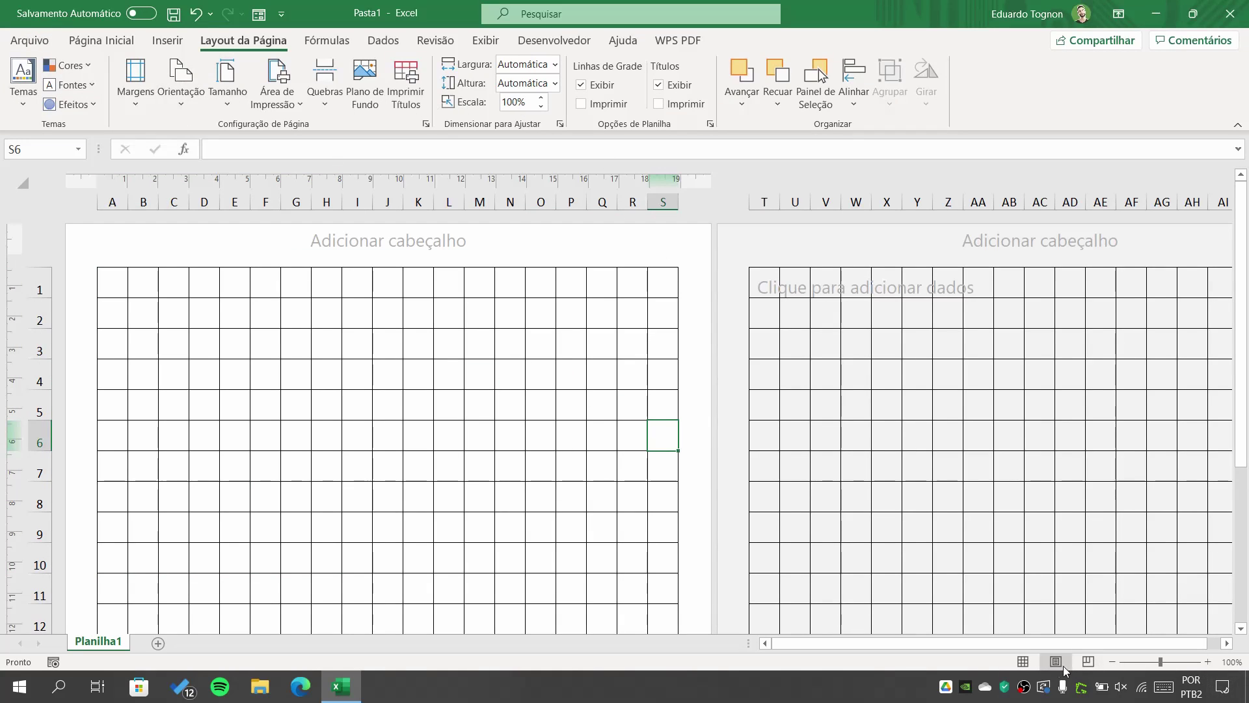
click(1012, 661)
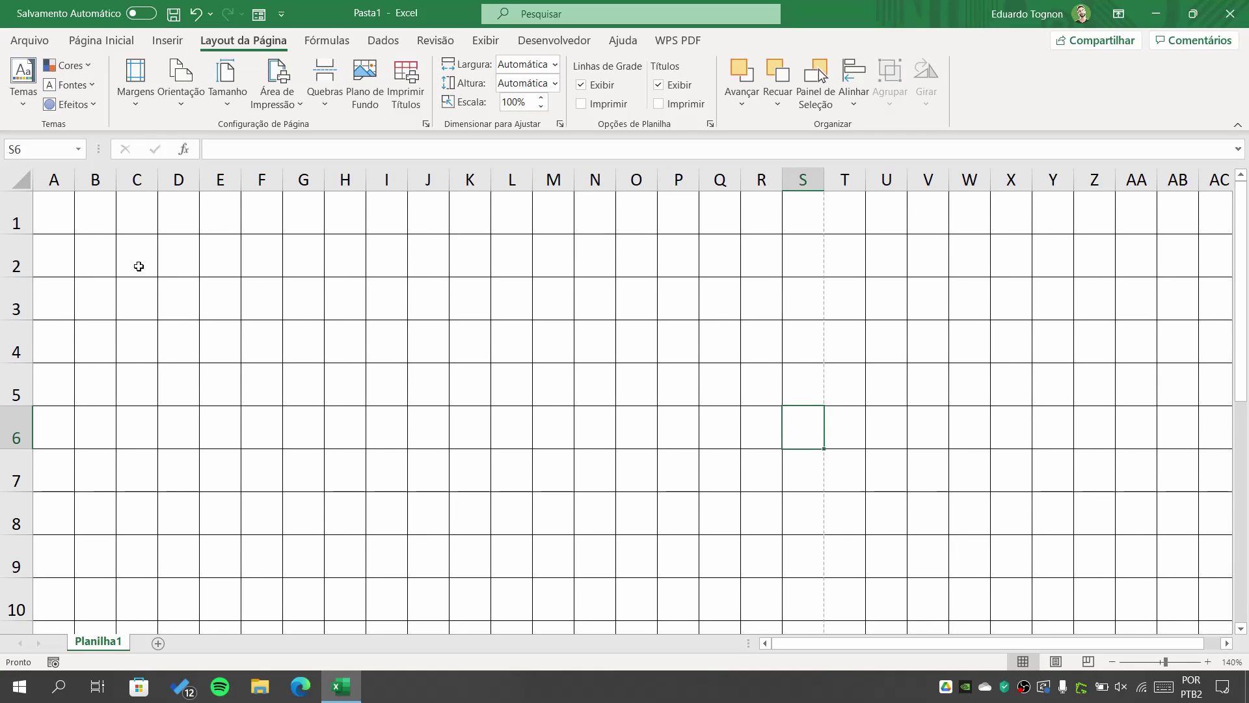
click(1056, 663)
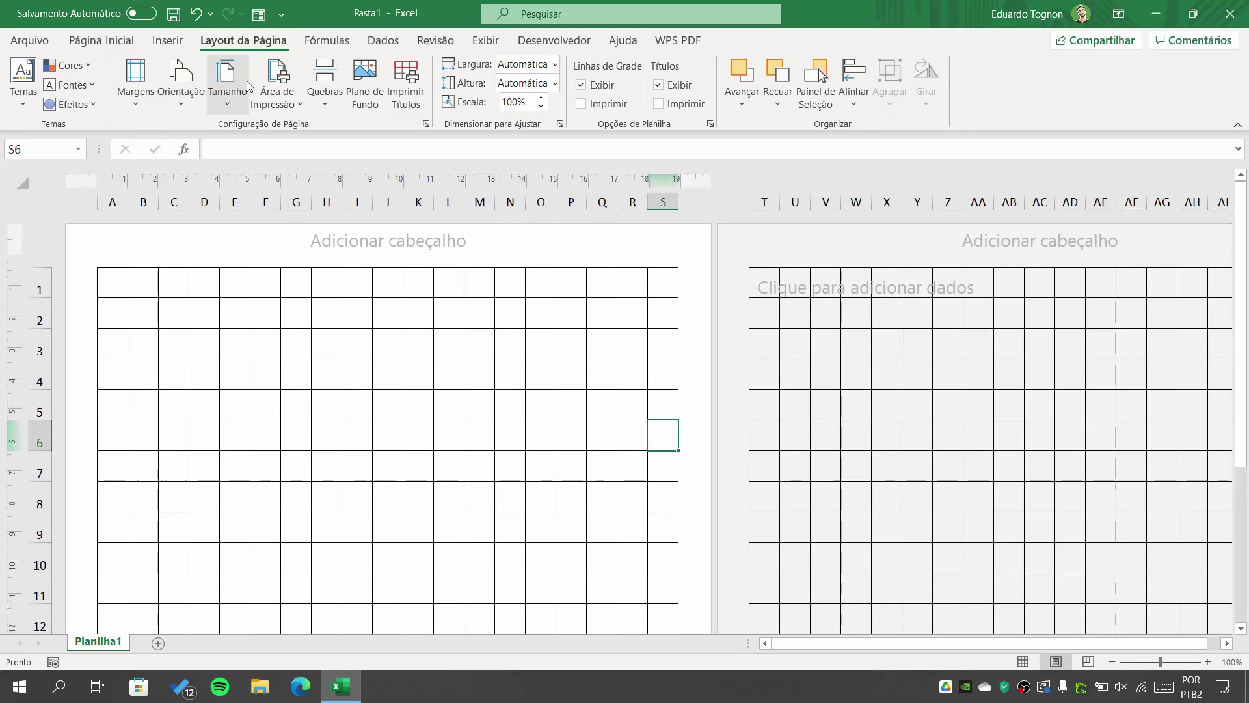
click(486, 41)
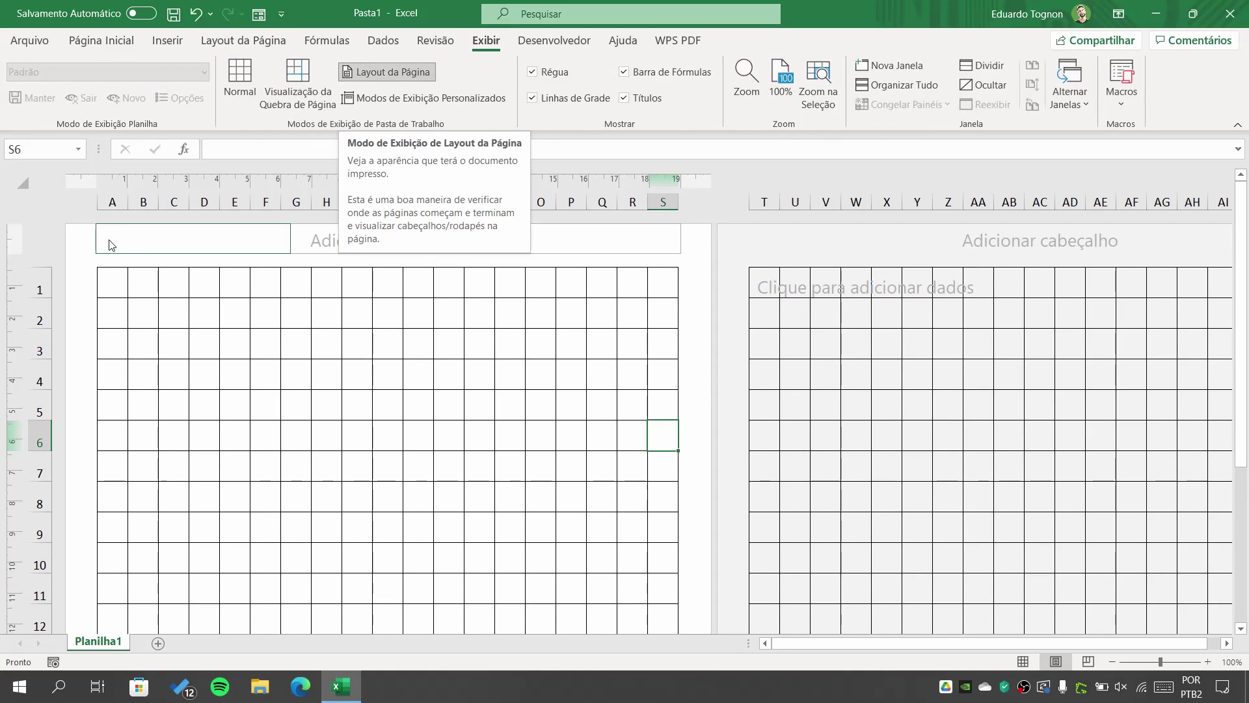
Select the whole sheet and set every column width to 1,5cm
click(17, 184)
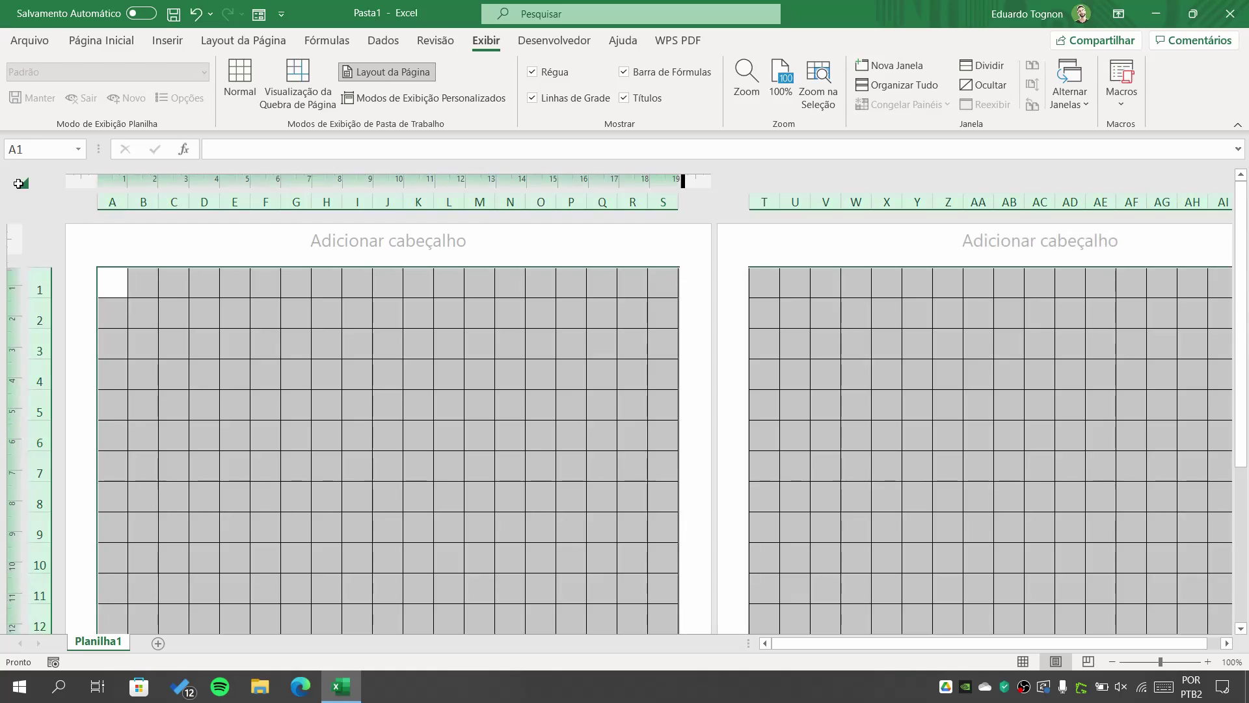
right_click(176, 208)
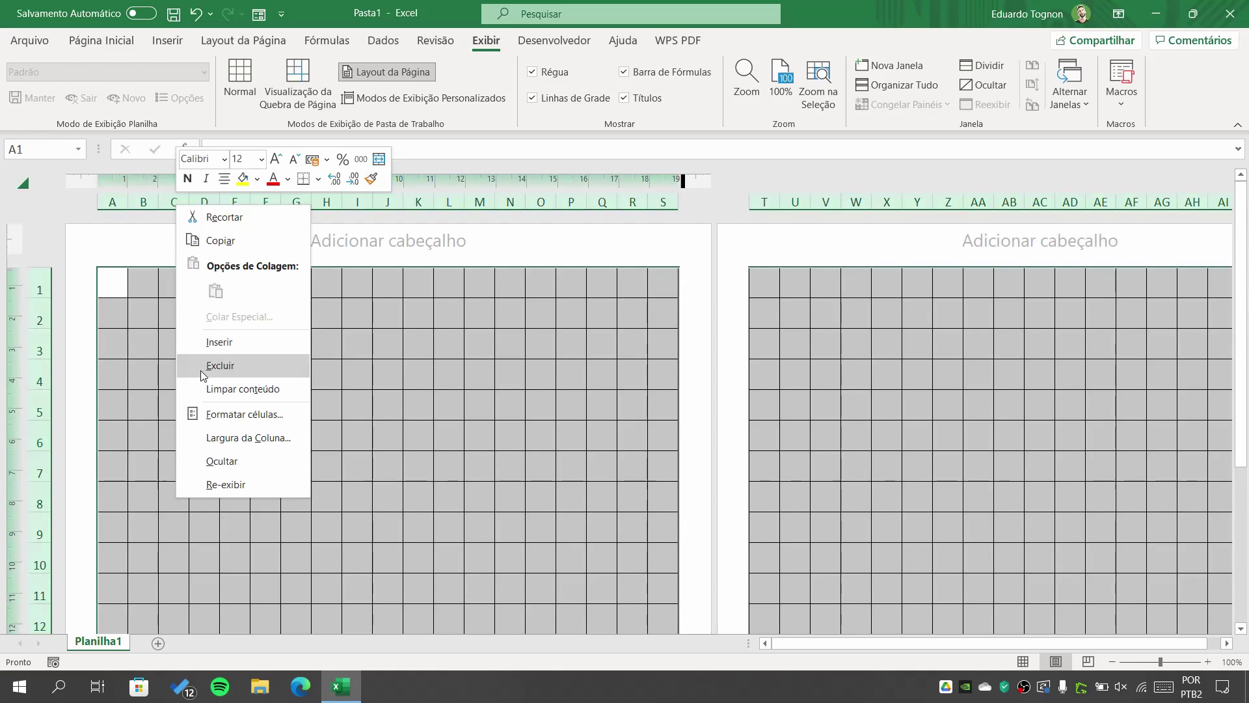
click(233, 437)
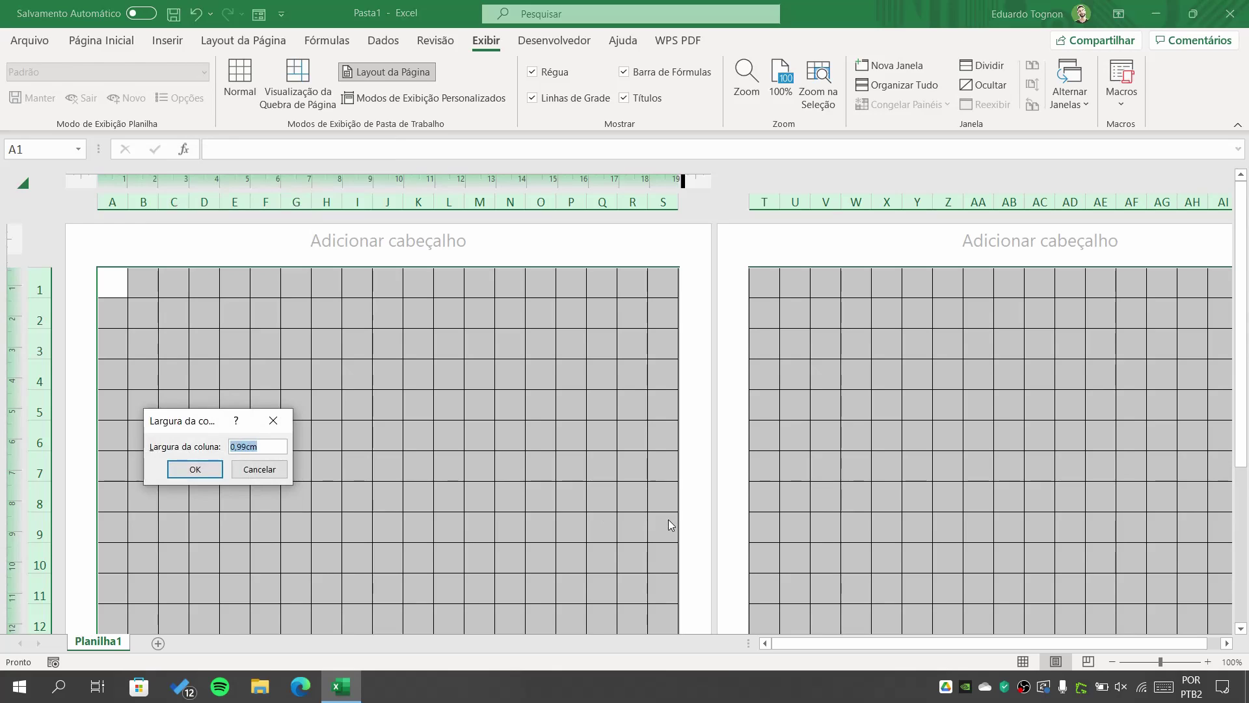
text(1,5cm)
key(Return)
Set every row height to 1,2cm and deselect to view the larger cells
right_click(29, 336)
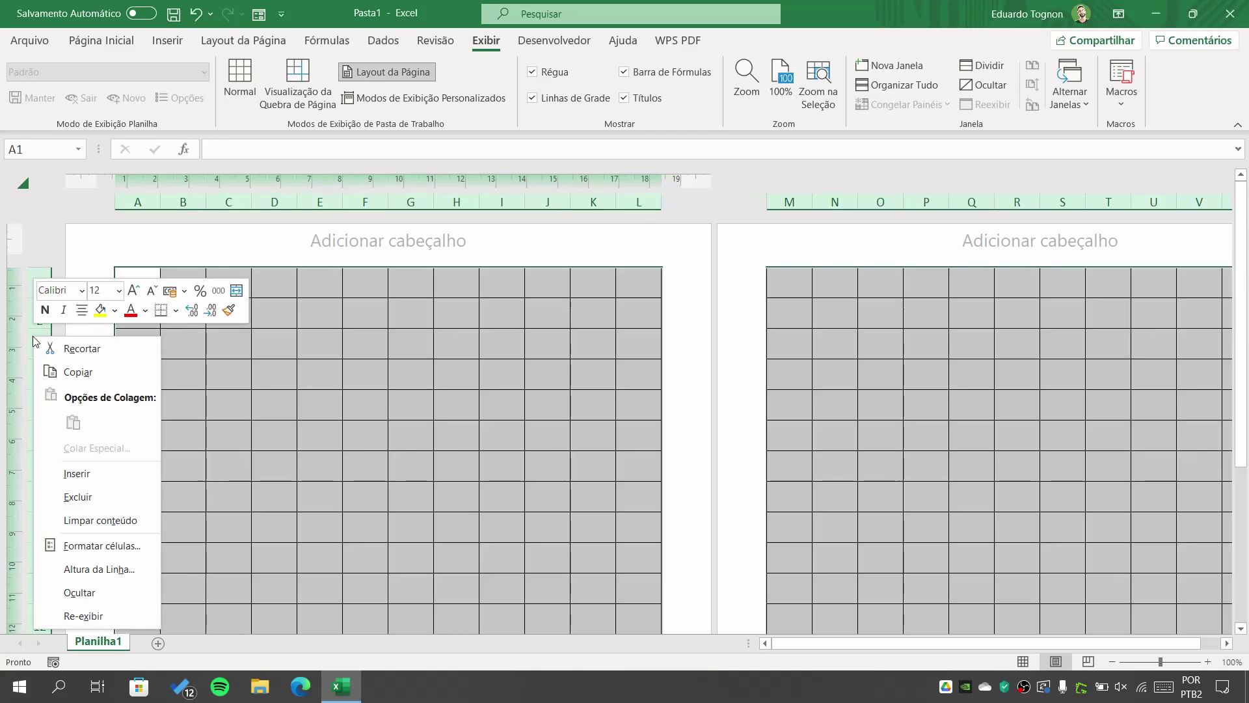
click(98, 565)
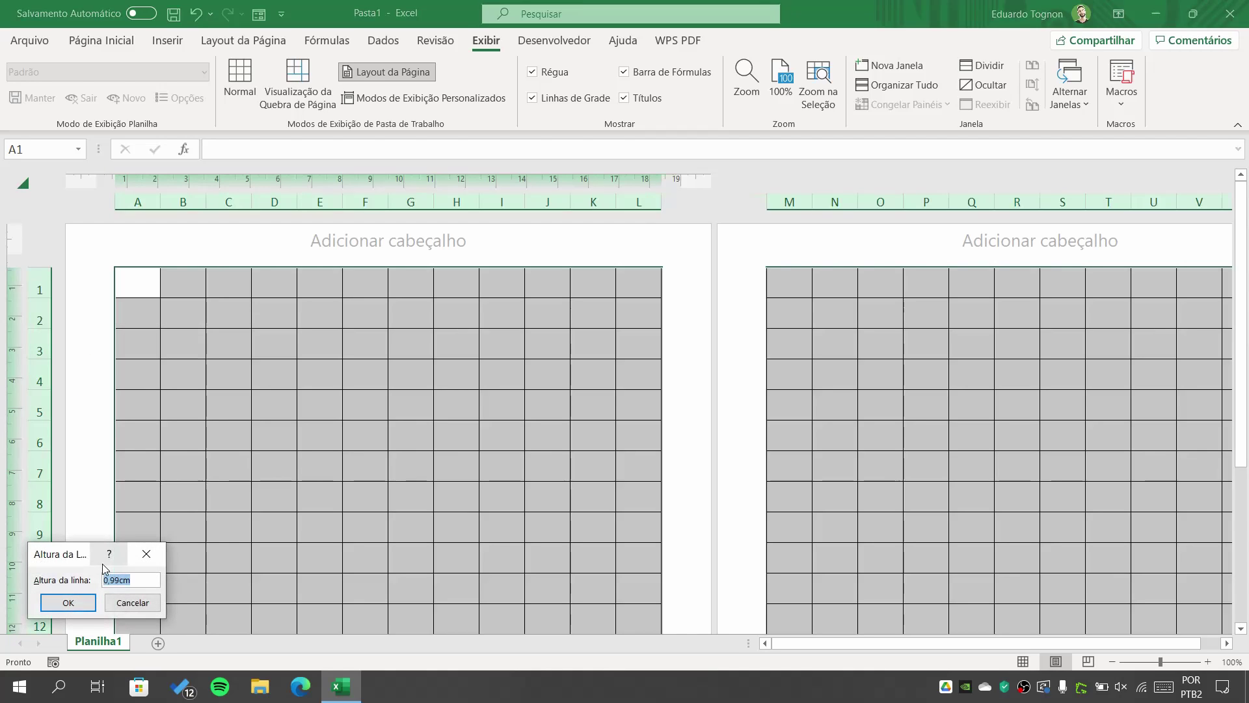
text(1,2cm)
key(Return)
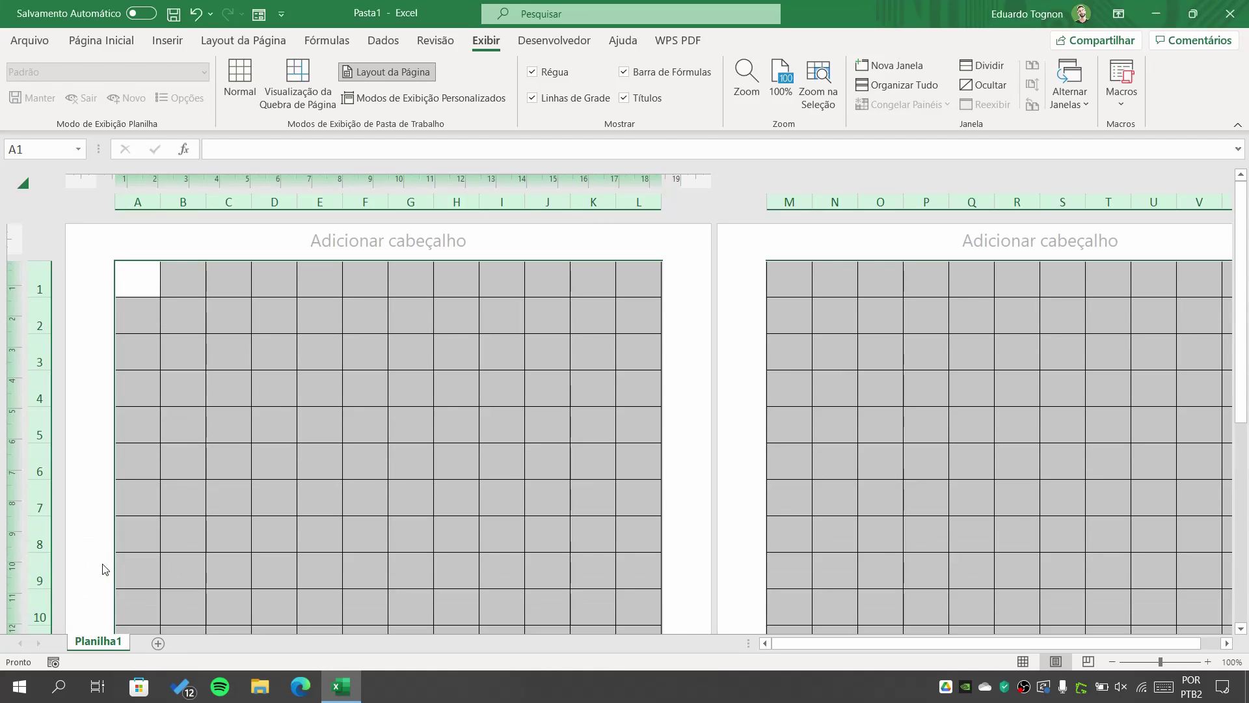
click(410, 463)
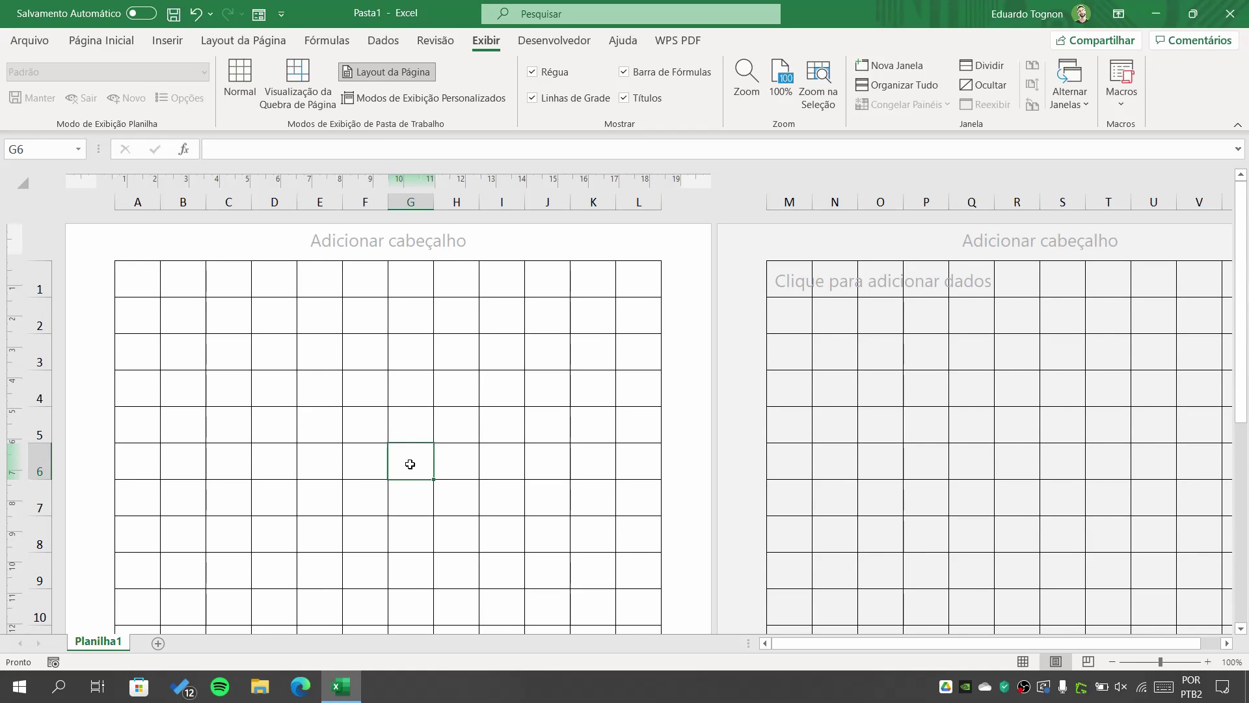
Select A1:L23 and preview it printed as a single A4 page
scroll(410, 464, down, 4)
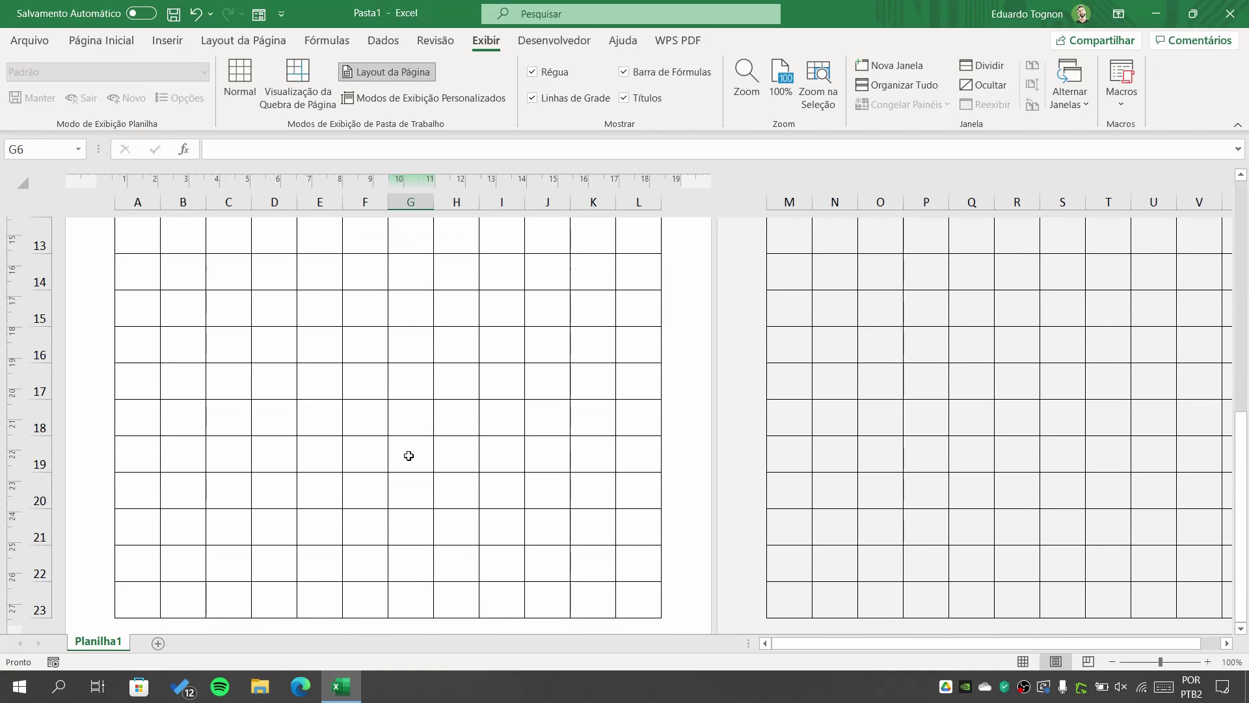
scroll(410, 455, up, 4)
mouse_move(139, 272)
mouse_down()
mouse_move(664, 285)
mouse_move(645, 640)
mouse_up()
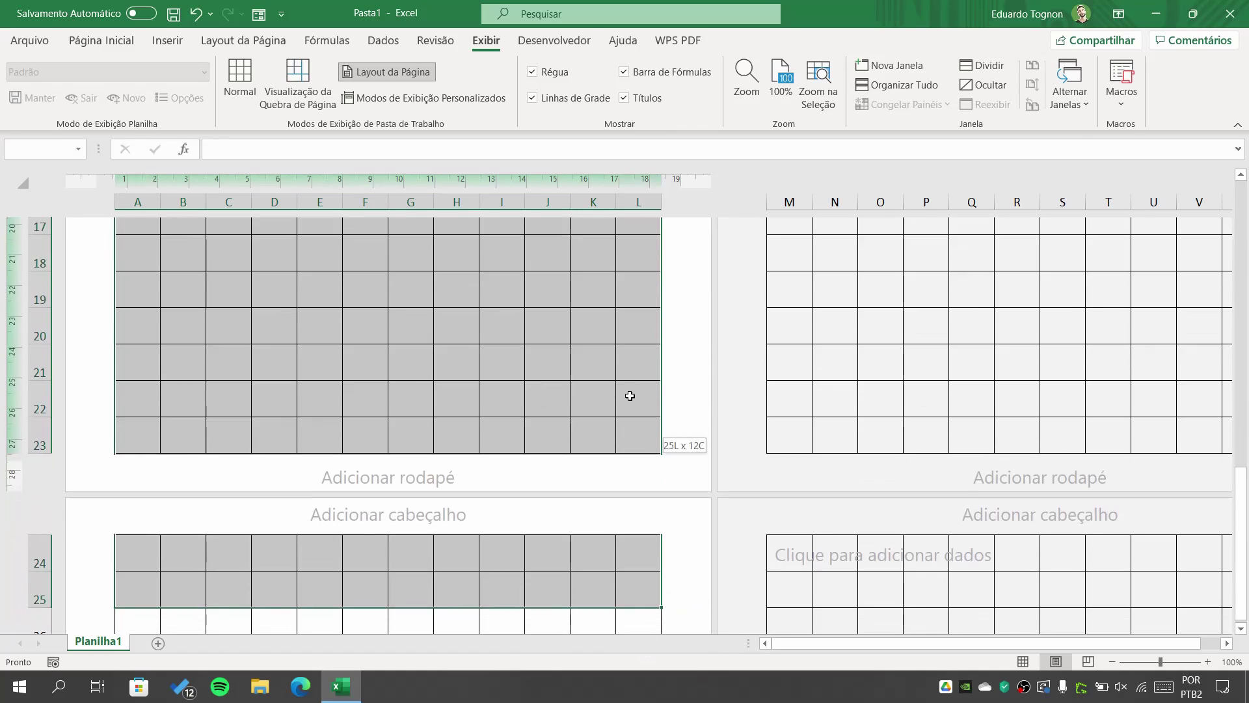
drag(644, 640, 644, 419)
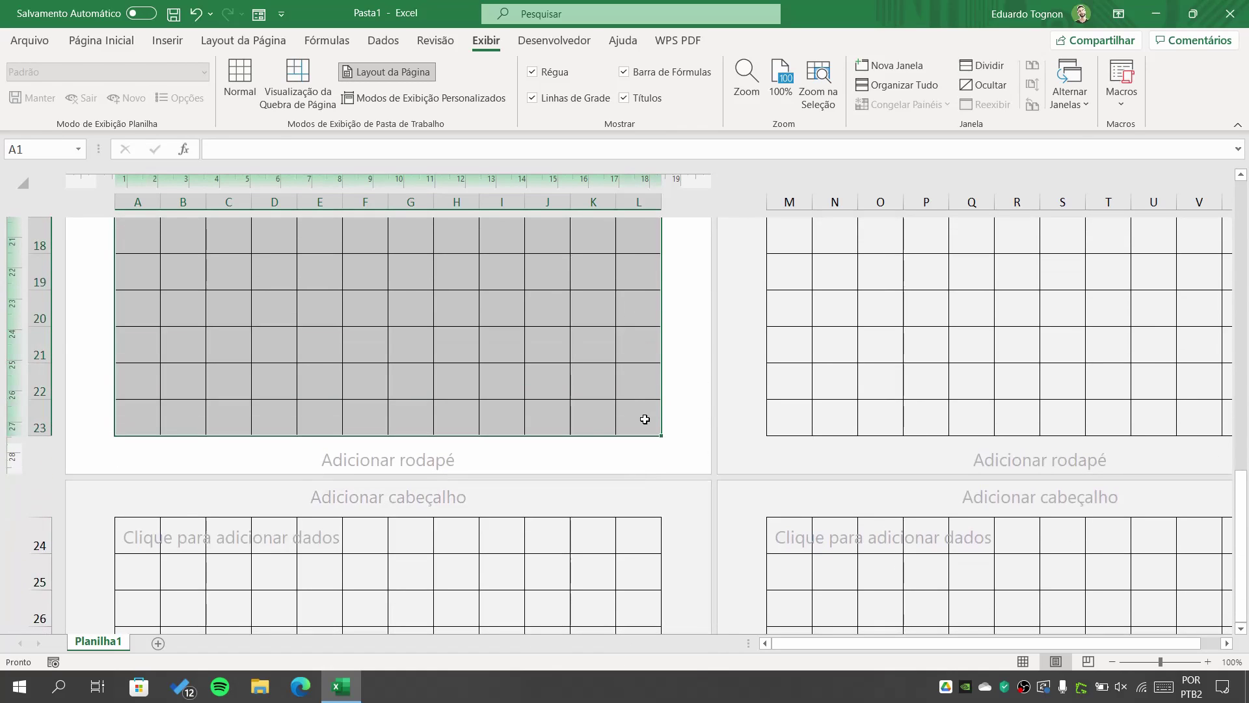
click(30, 40)
click(51, 324)
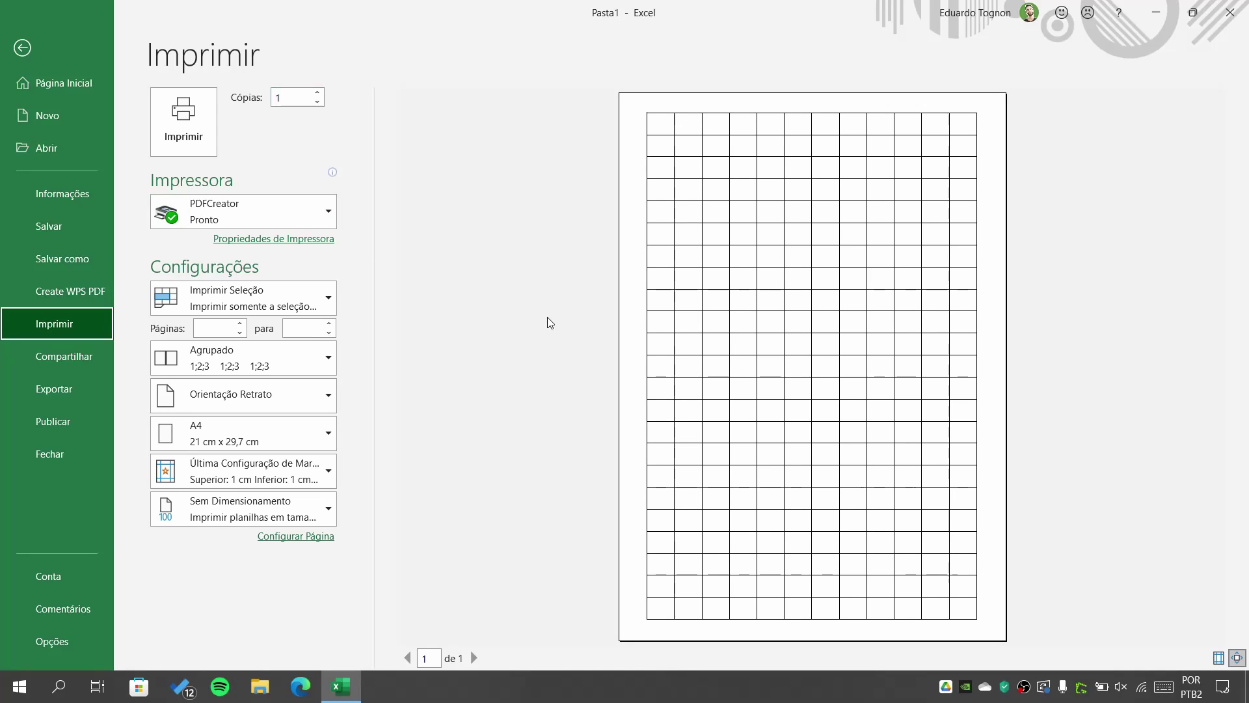
Close the print preview, deselect the grid and show the Layout da Página tab
click(39, 49)
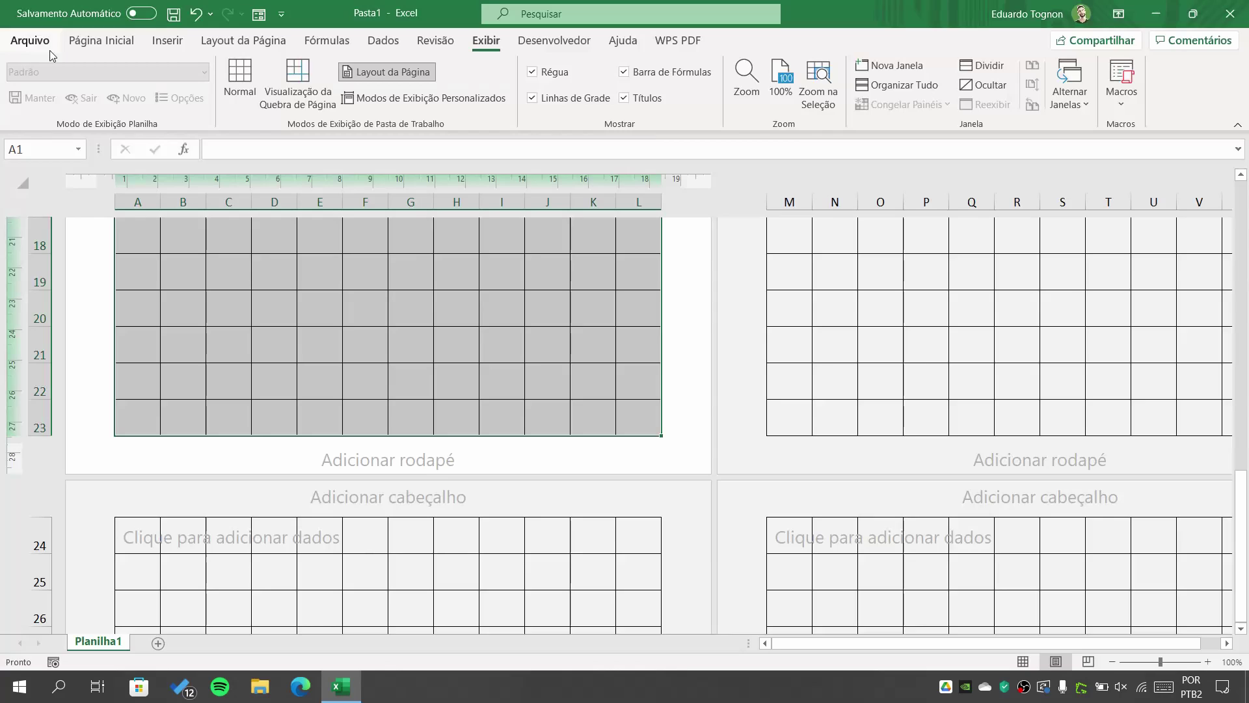
click(413, 382)
scroll(430, 292, up, 5)
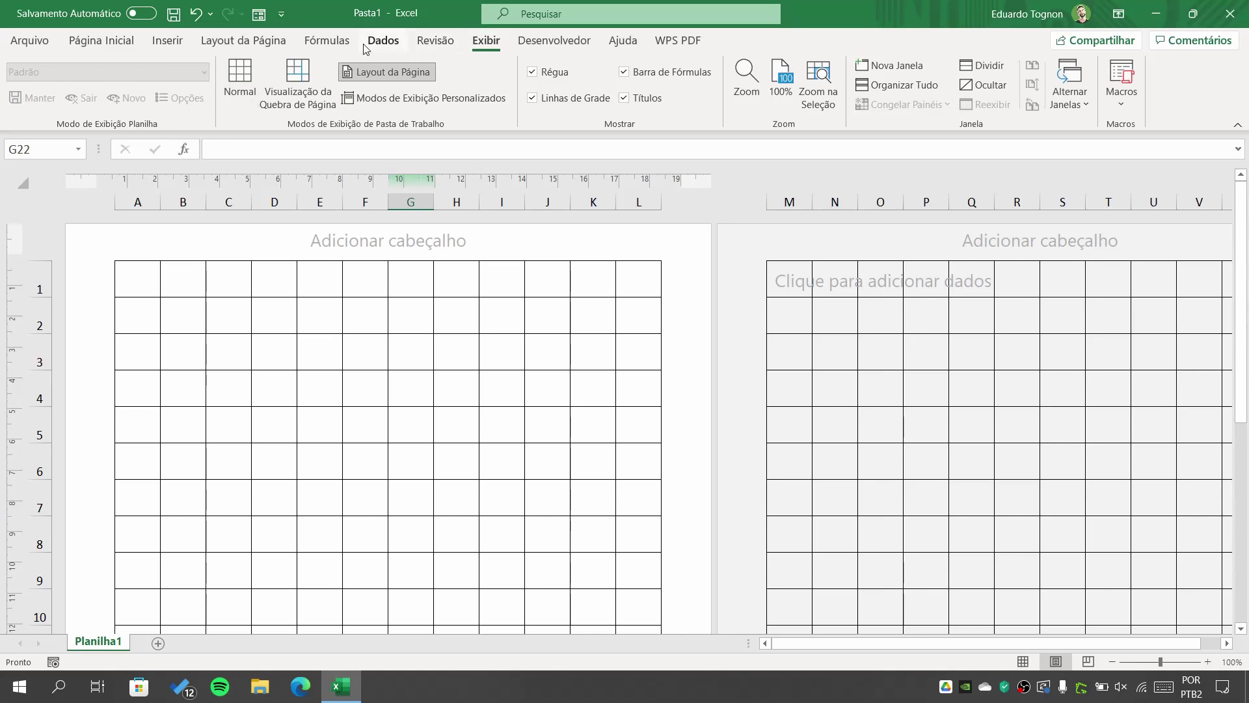
click(266, 42)
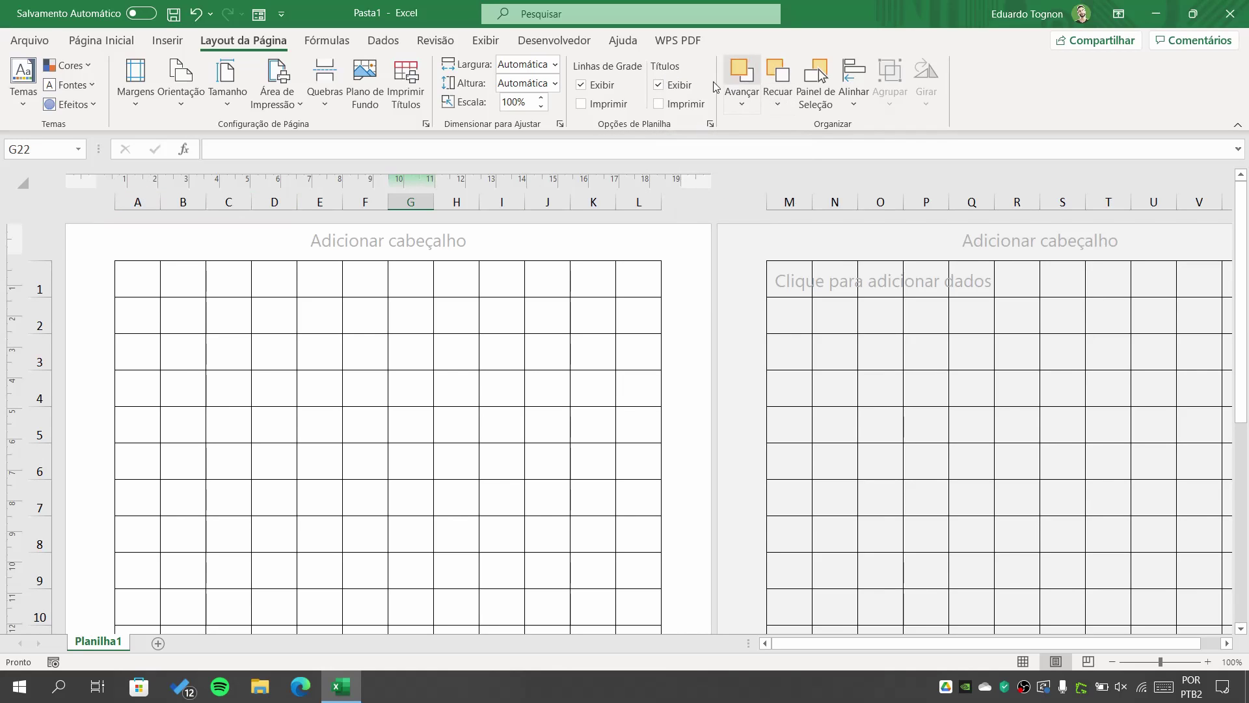
Tick Títulos > Imprimir so row and column headings print, then open Arquivo
click(658, 105)
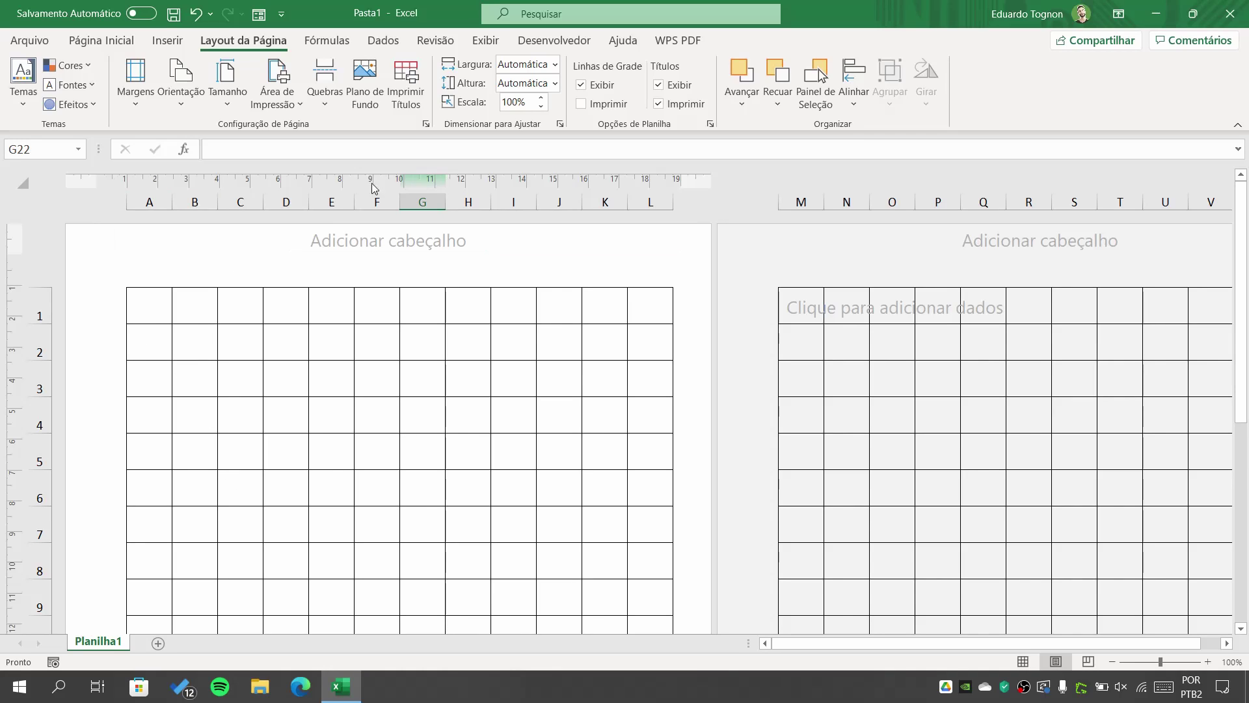
click(39, 36)
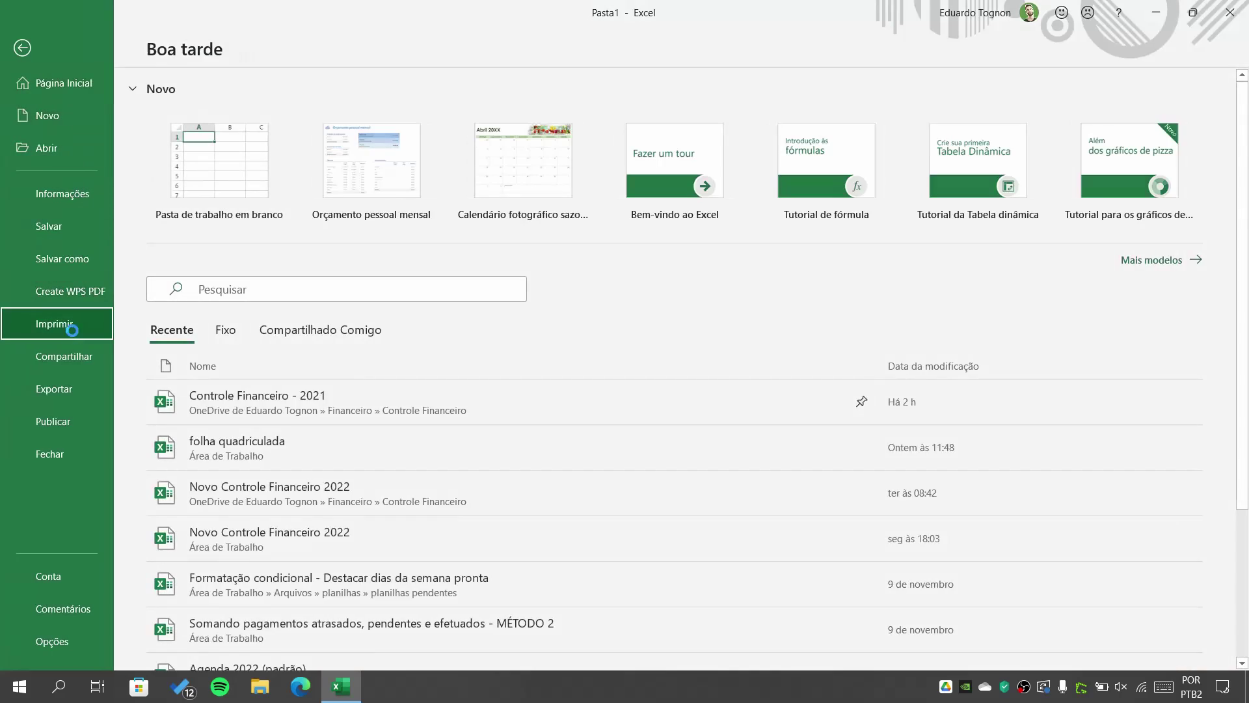
Check the print preview briefly, then return to the worksheet
click(54, 323)
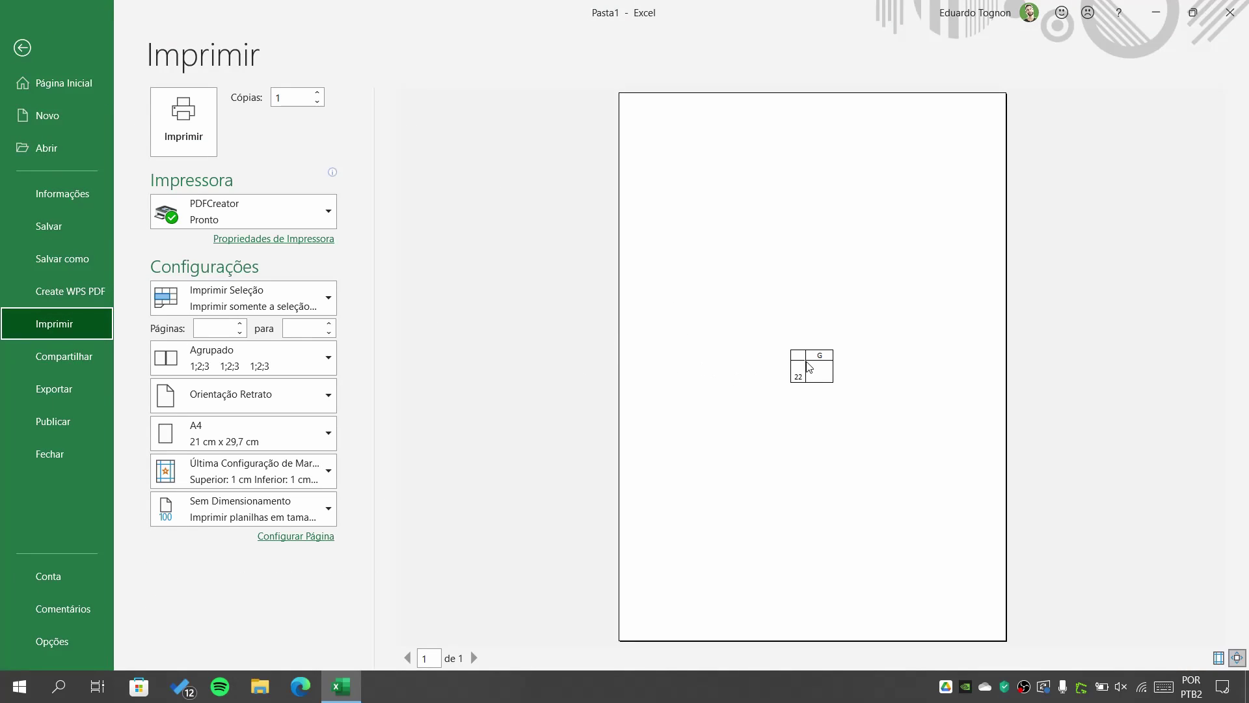
click(33, 49)
scroll(683, 496, down, 5)
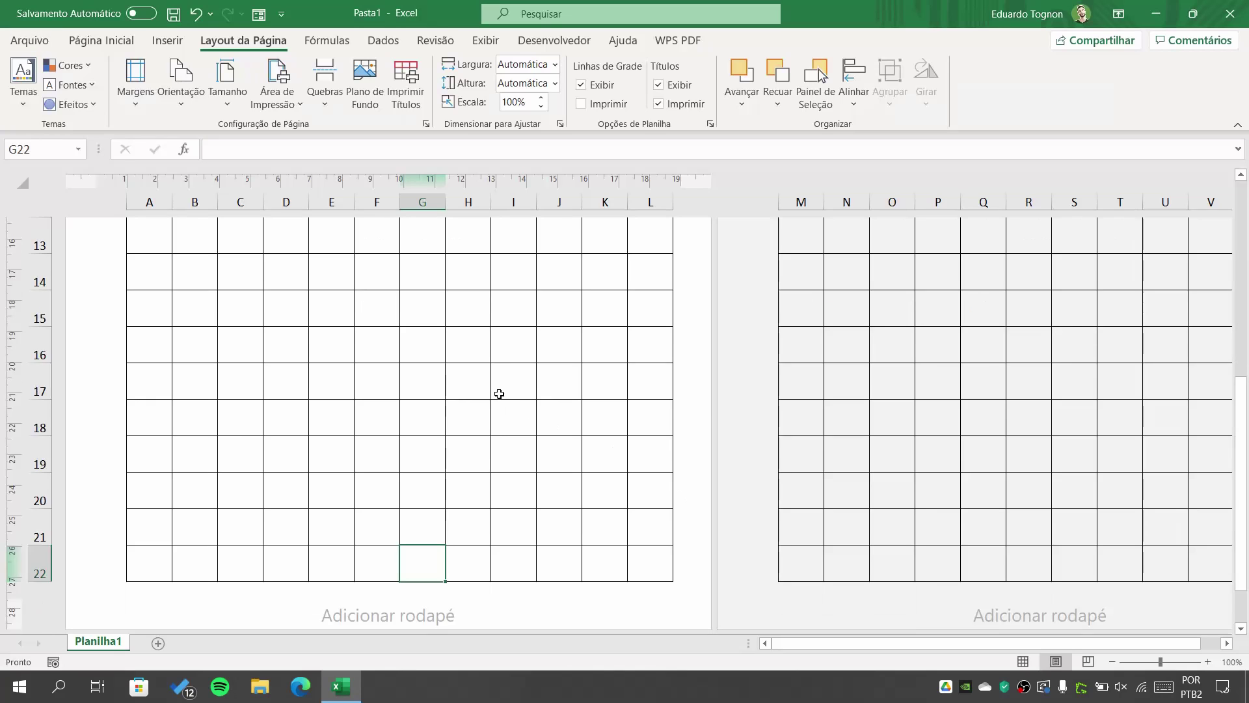
scroll(496, 390, down, 2)
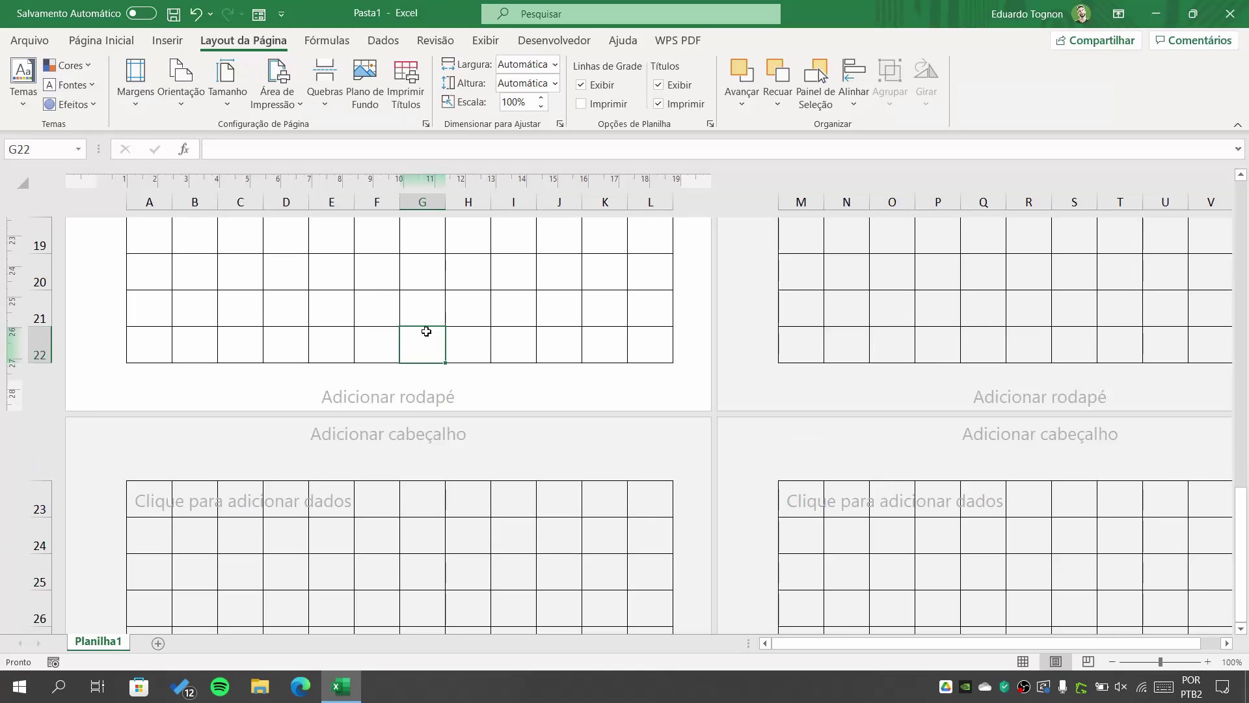
scroll(426, 331, up, 7)
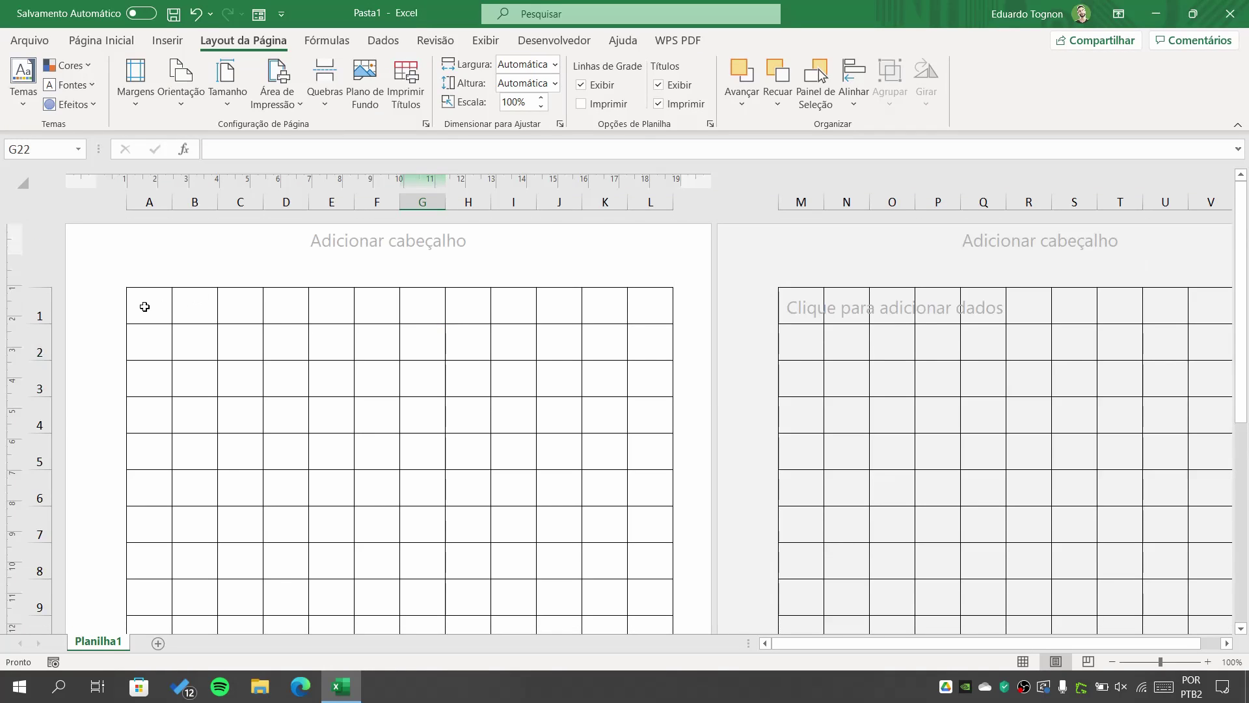
Select the grid A1:L22 and open its print preview via Arquivo > Imprimir
mouse_move(148, 306)
mouse_down()
mouse_move(636, 306)
mouse_move(675, 687)
mouse_move(655, 312)
mouse_up()
scroll(531, 341, up, 8)
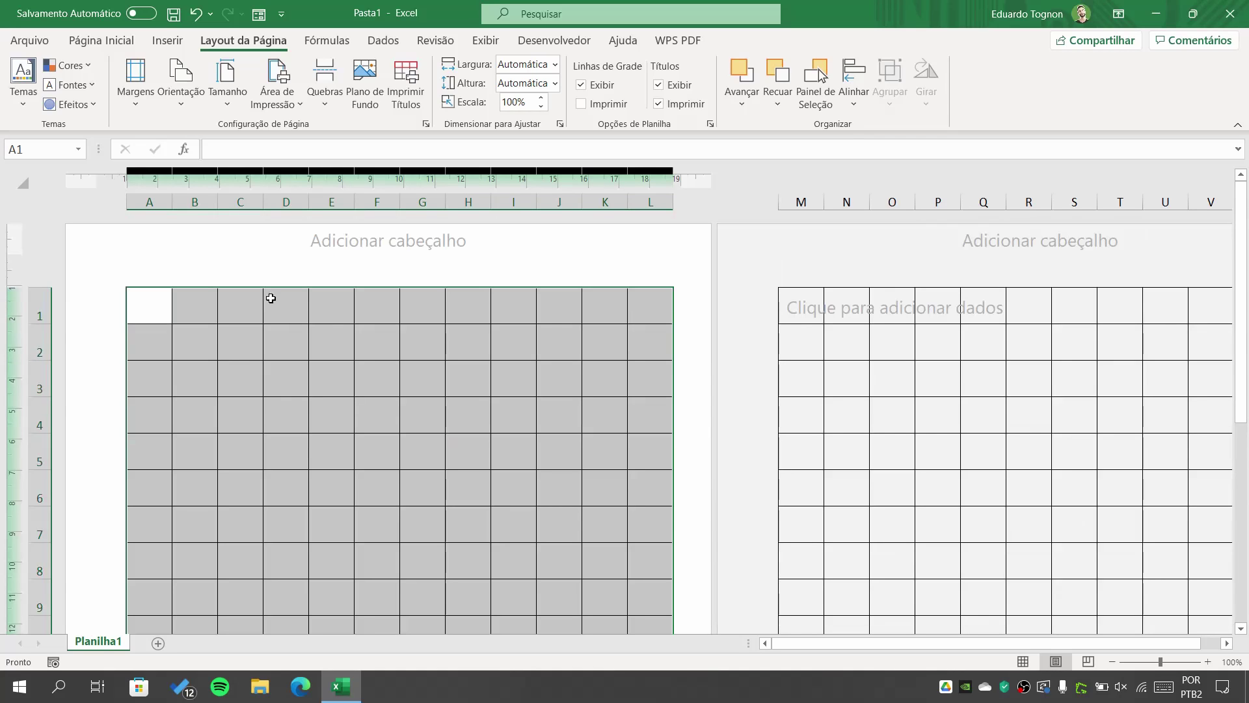
click(30, 43)
click(62, 322)
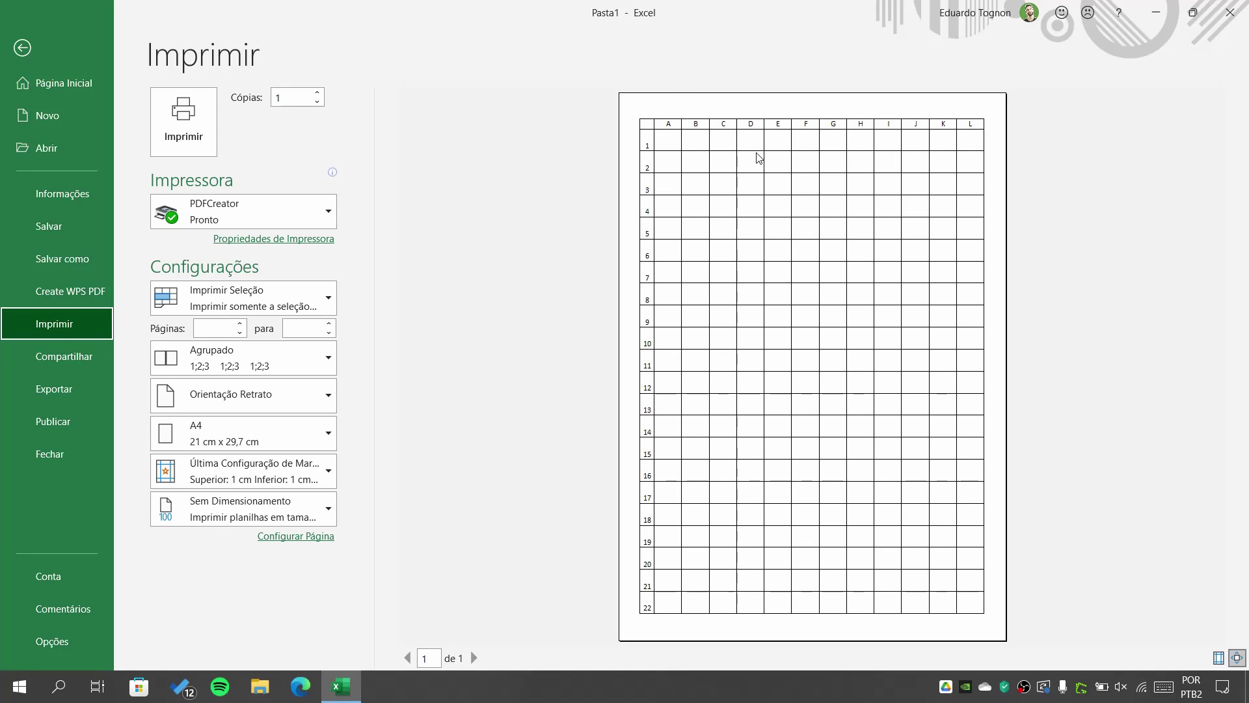
click(244, 301)
click(263, 309)
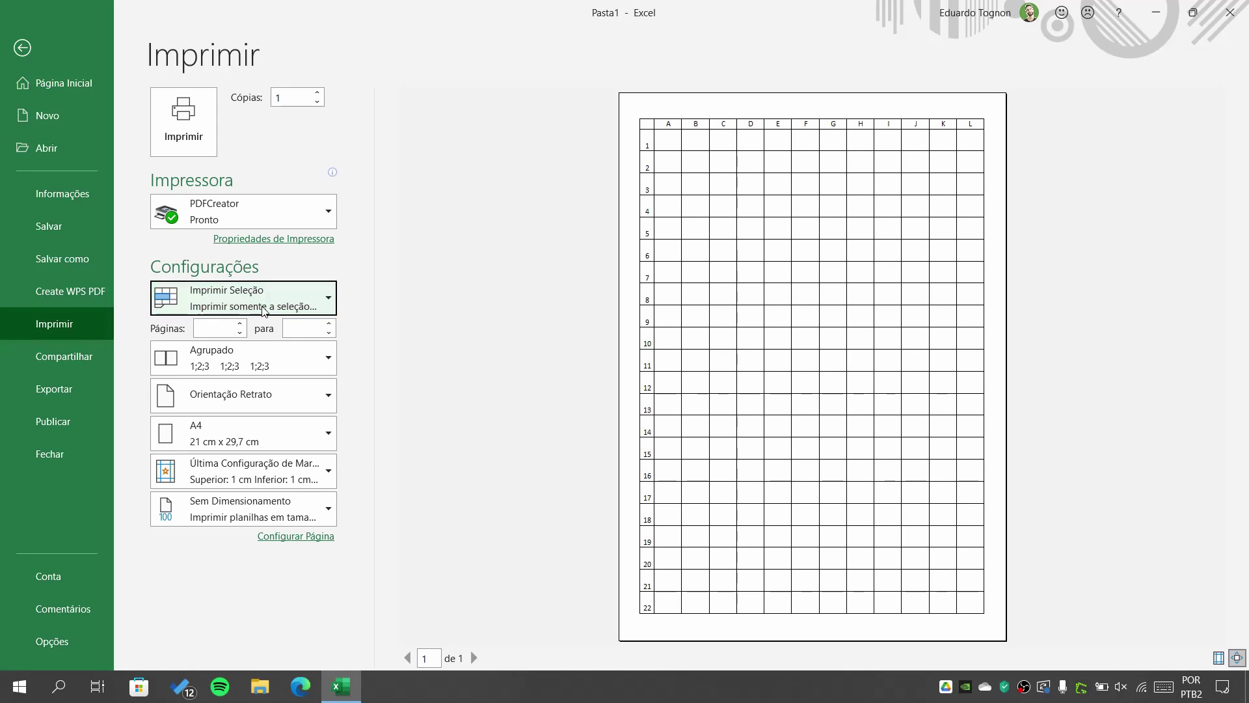